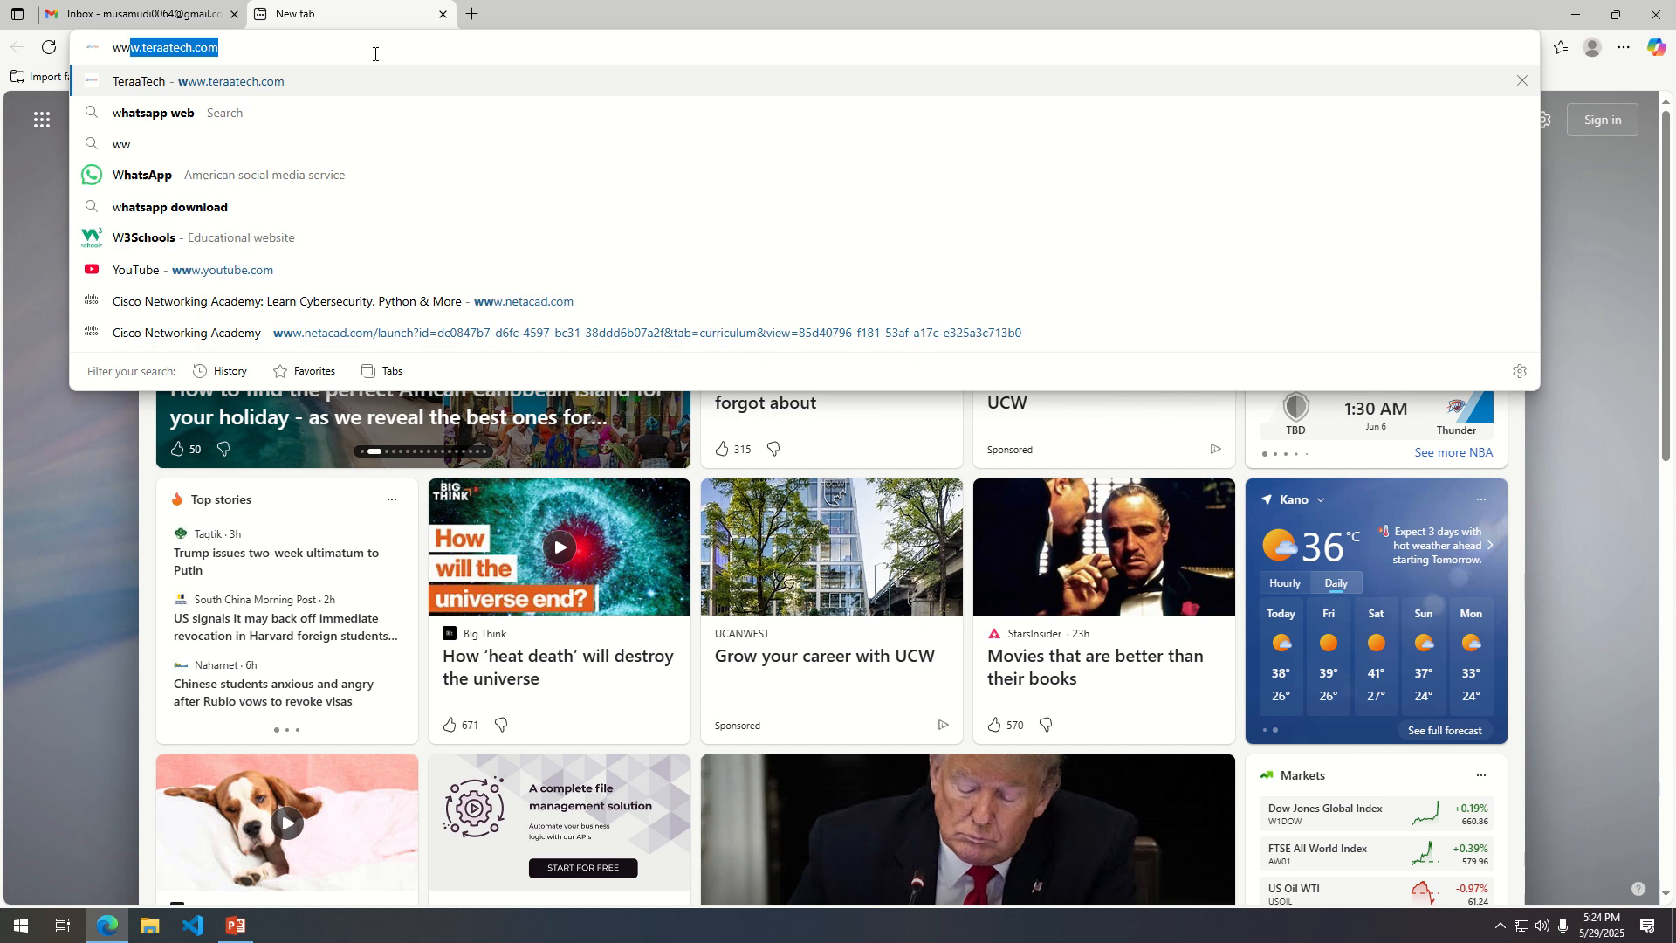
{"action": "type", "text": "n"}
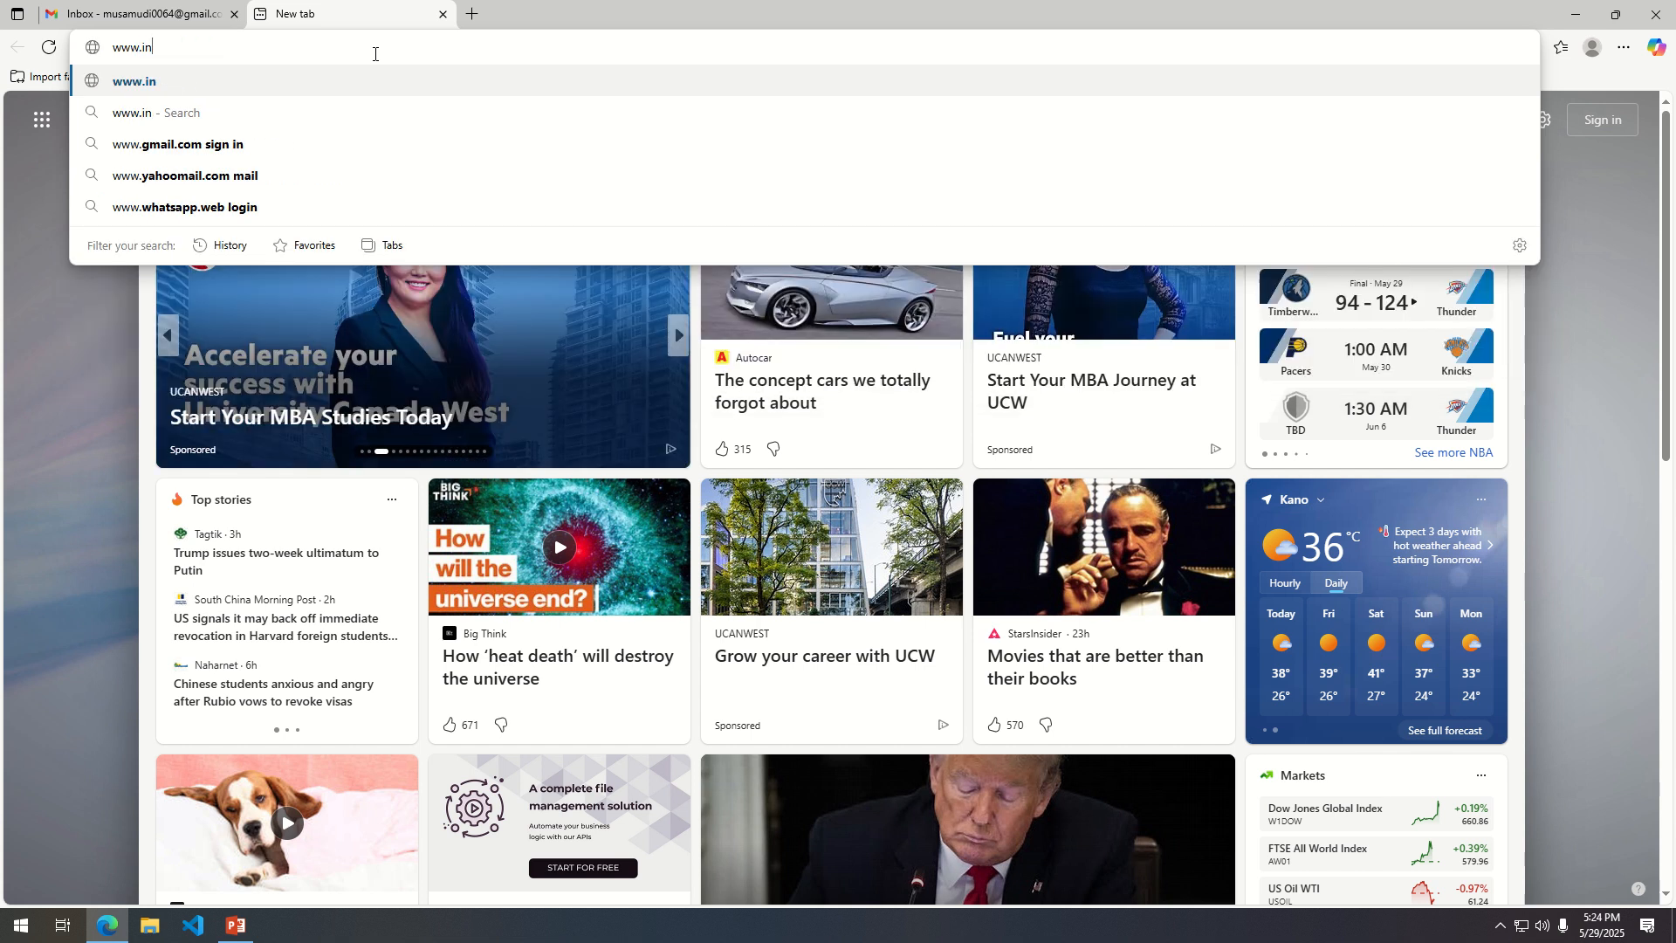
{"action": "type", "text": "fini"}
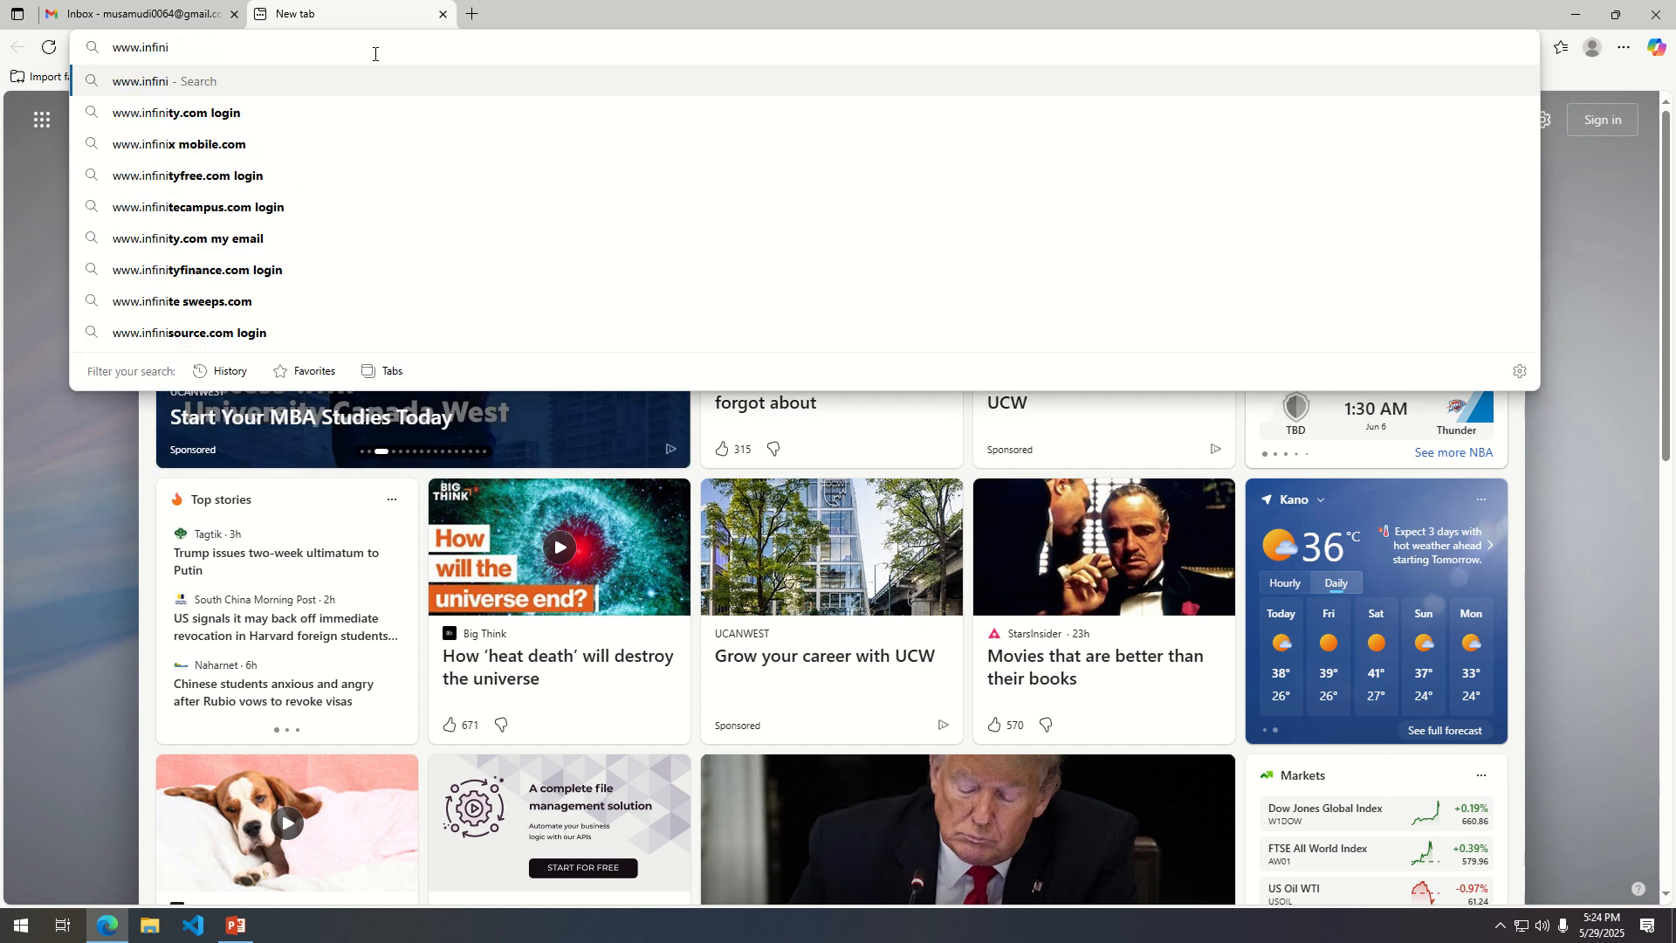
{"action": "type", "text": "tyfree.net"}
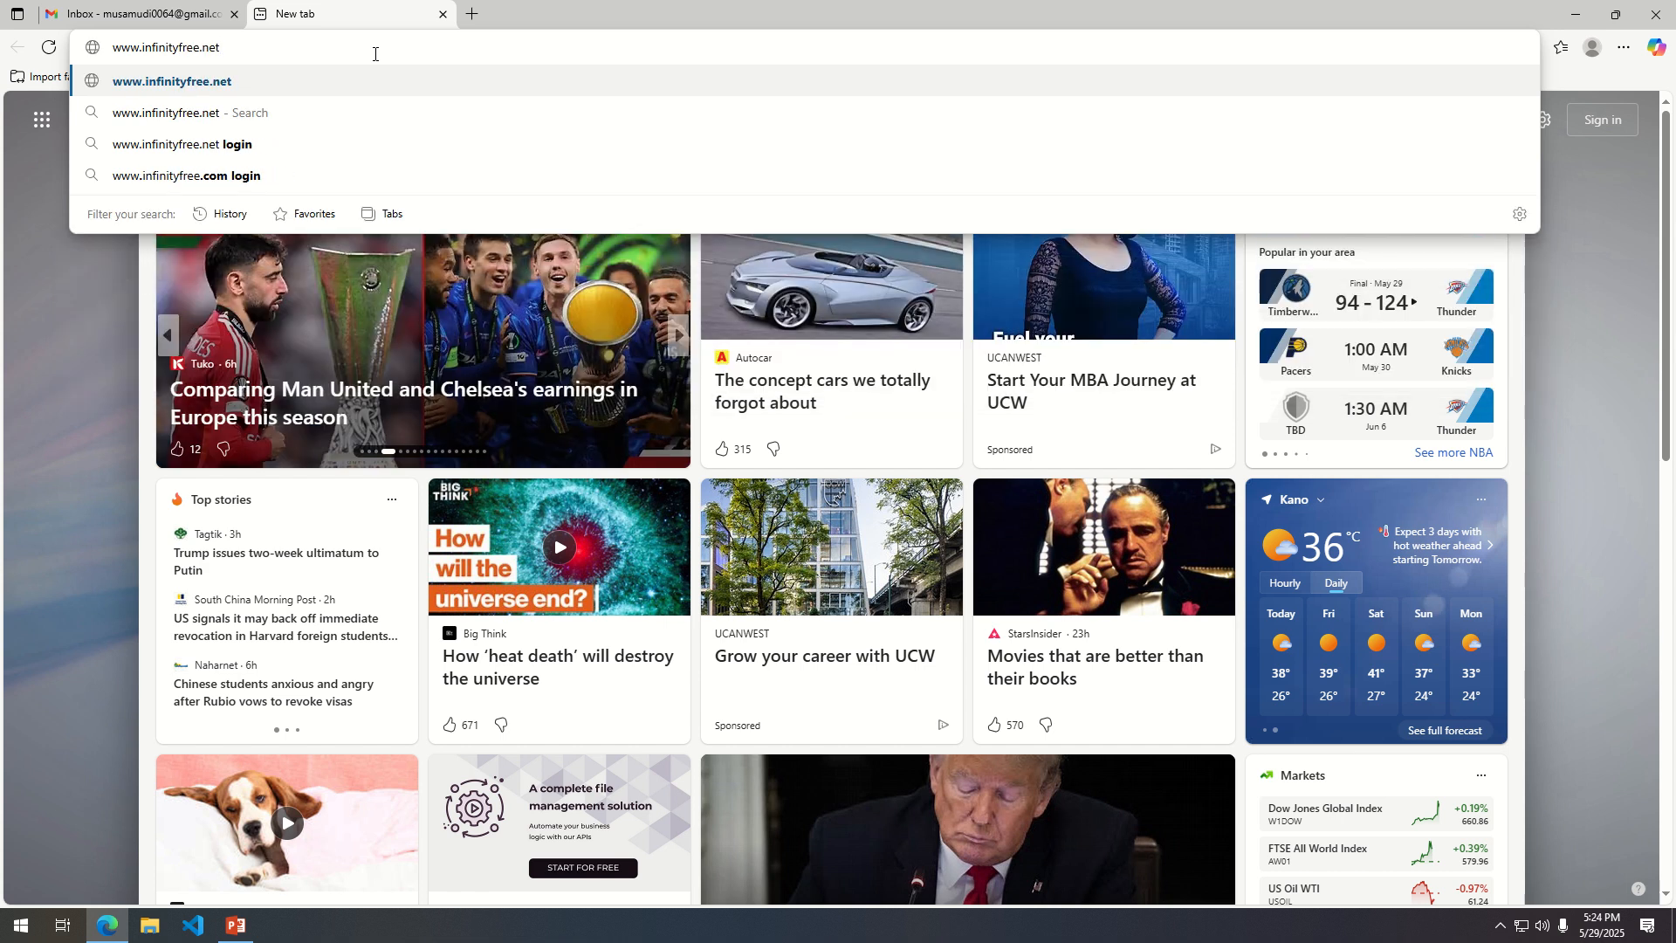
{"action": "key", "text": "Return"}
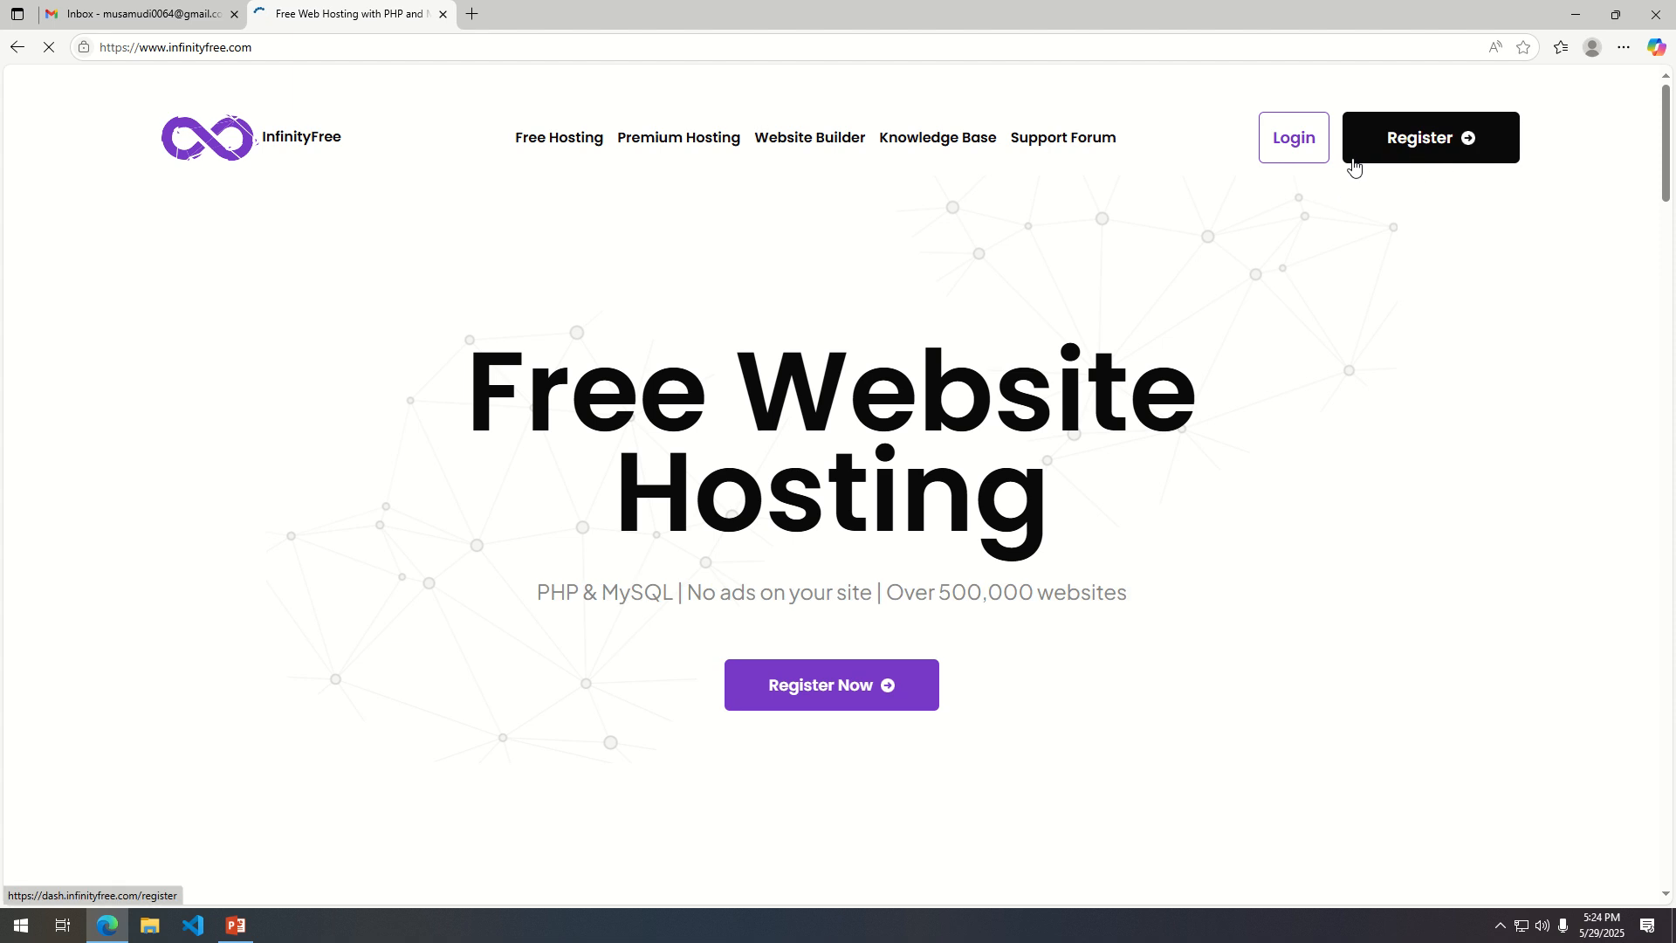
{"action": "left_click", "coordinate": [1415, 149]}
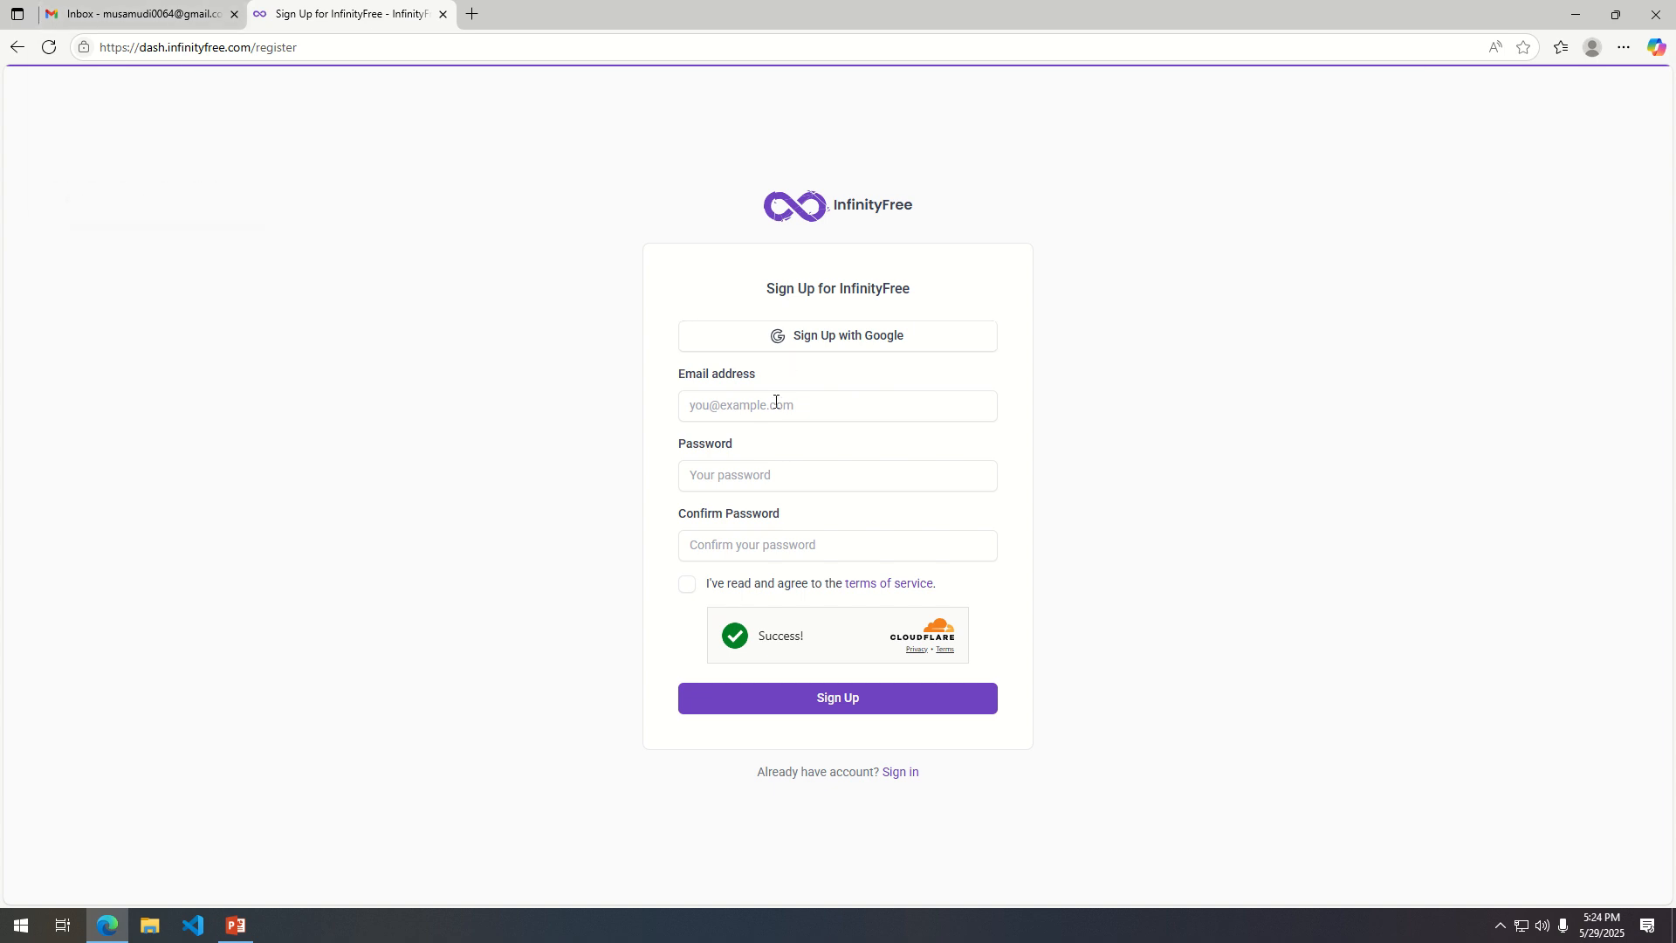
Enter the account holder's e-mail address in the InfinityFree sign-up form.
{"action": "left_click", "coordinate": [930, 414]}
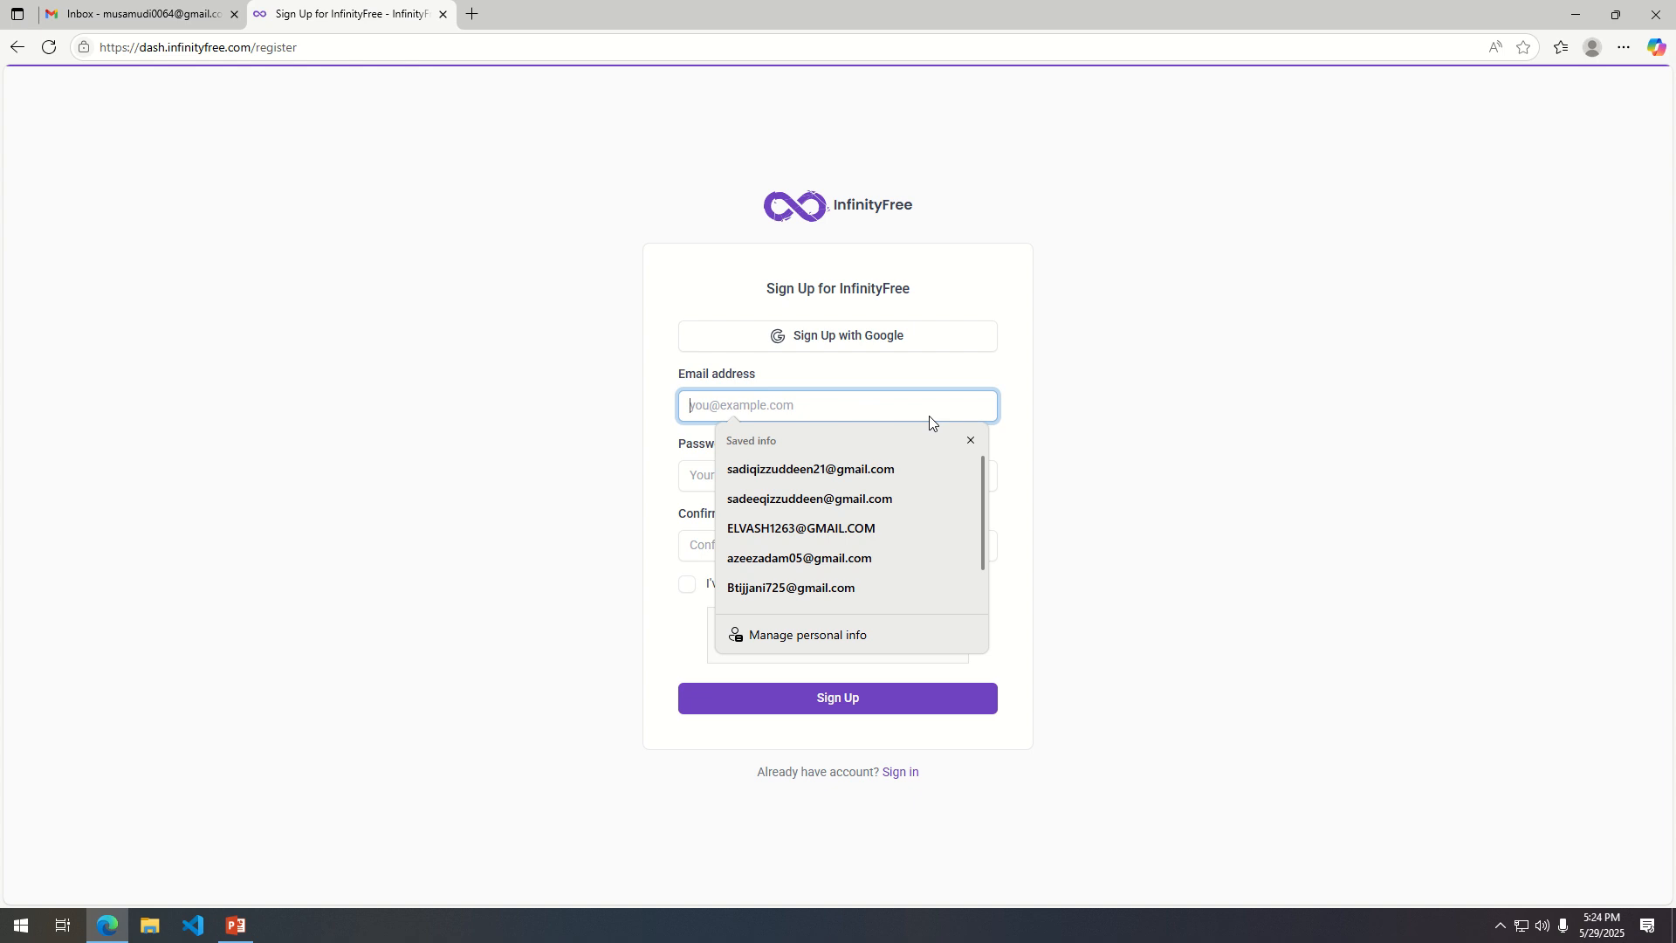
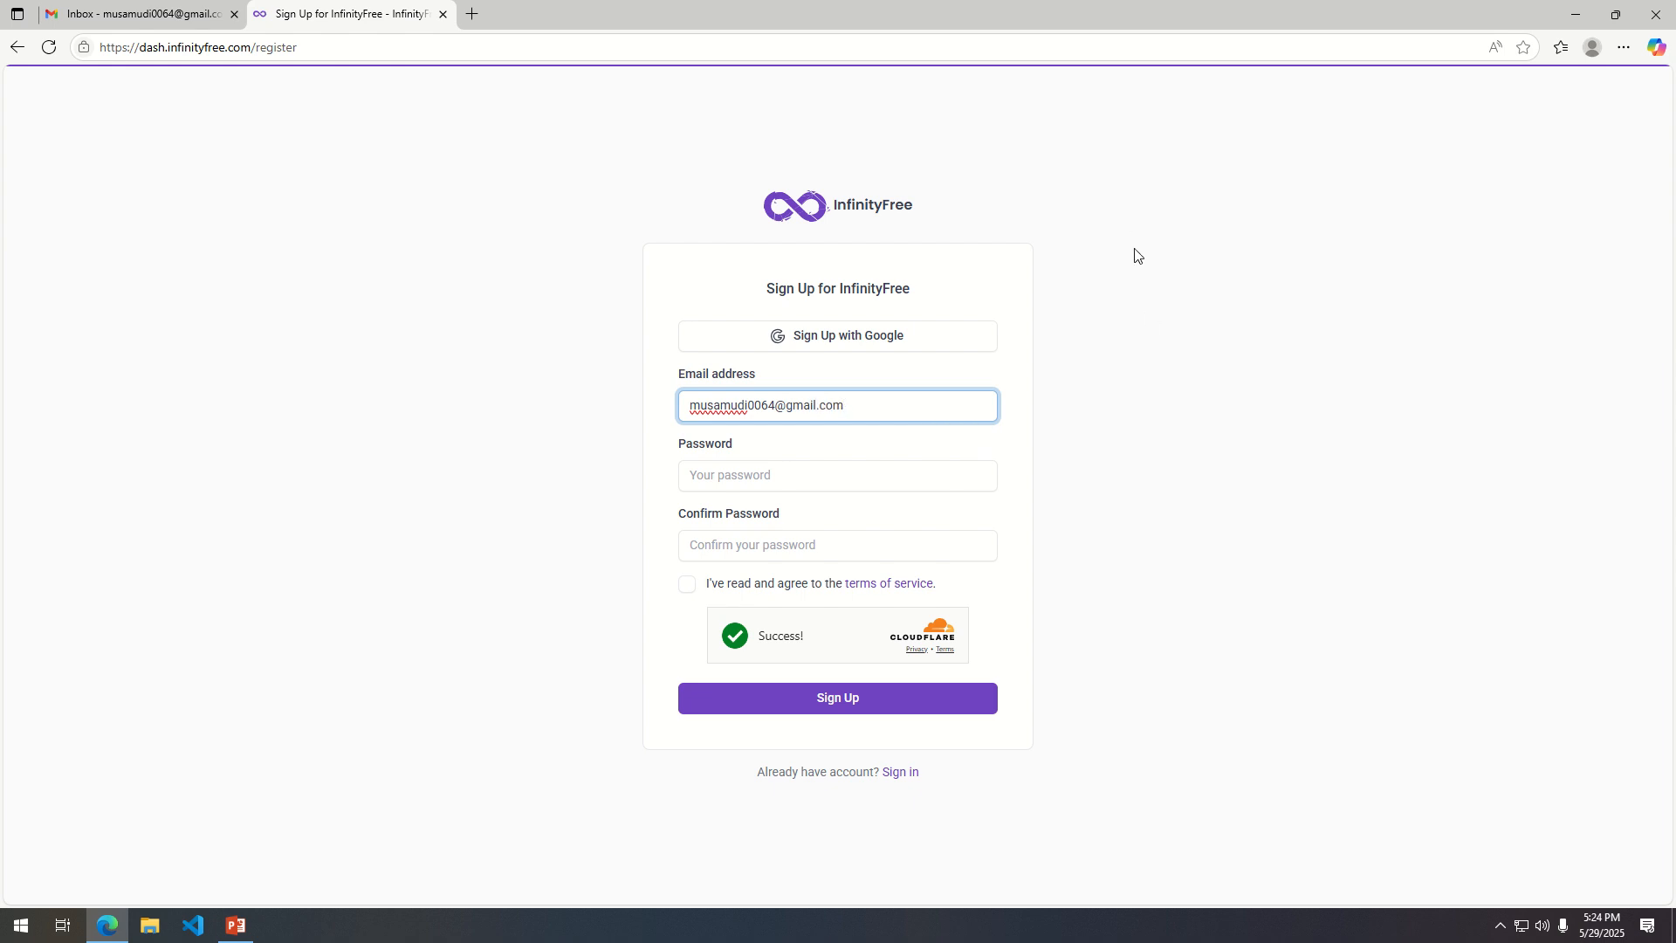
Enter the account password in the sign-up form, reveal it and select it for copying.
{"action": "left_click", "coordinate": [755, 479]}
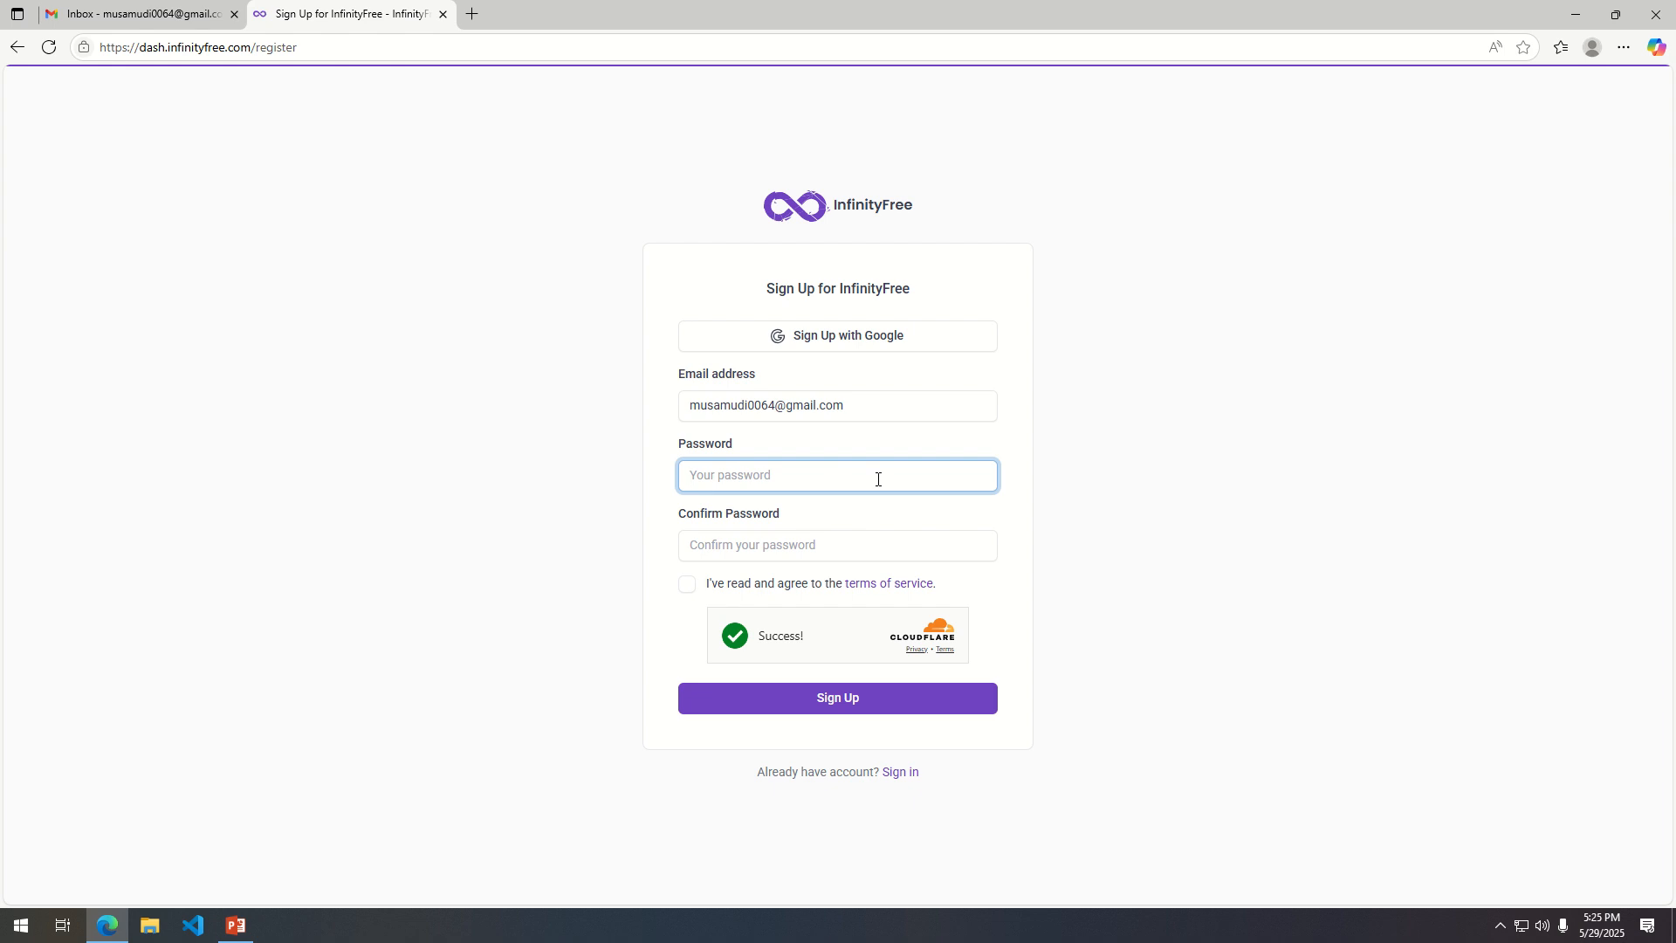
{"action": "type", "text": "***********"}
{"action": "left_click", "coordinate": [976, 477]}
{"action": "left_click_drag", "start_coordinate": [802, 480], "coordinate": [628, 479]}
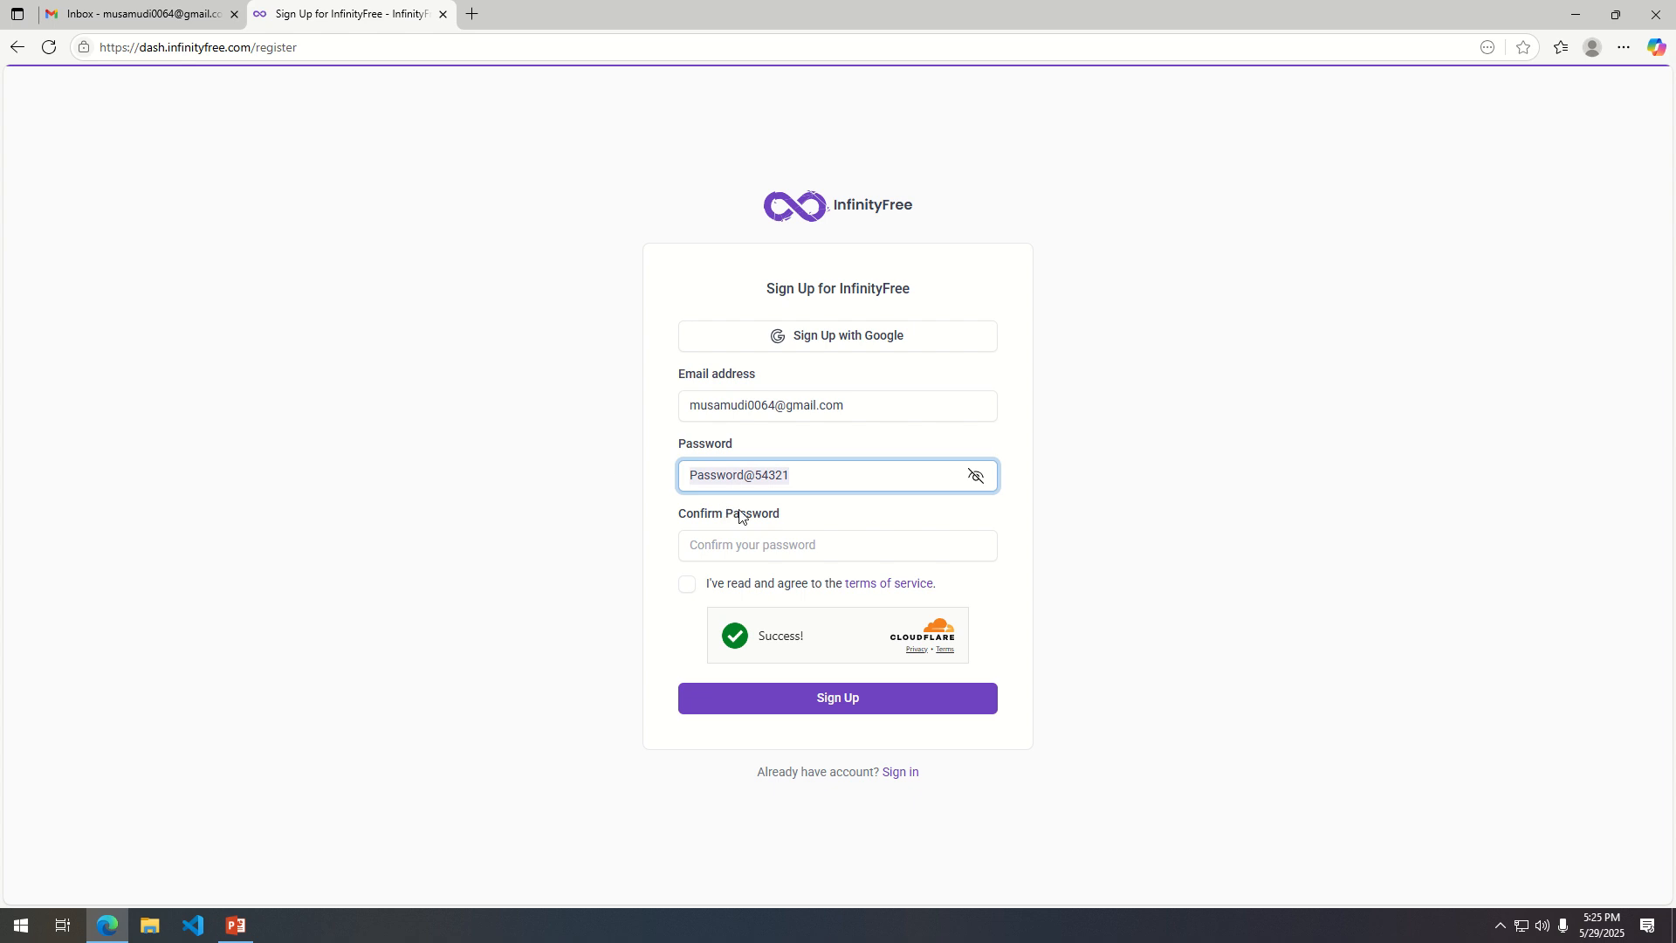
Try to sign up with the copied password pasted as the confirmation and the terms of service accepted.
{"action": "left_click", "coordinate": [769, 542]}
{"action": "key", "text": "ctrl+v"}
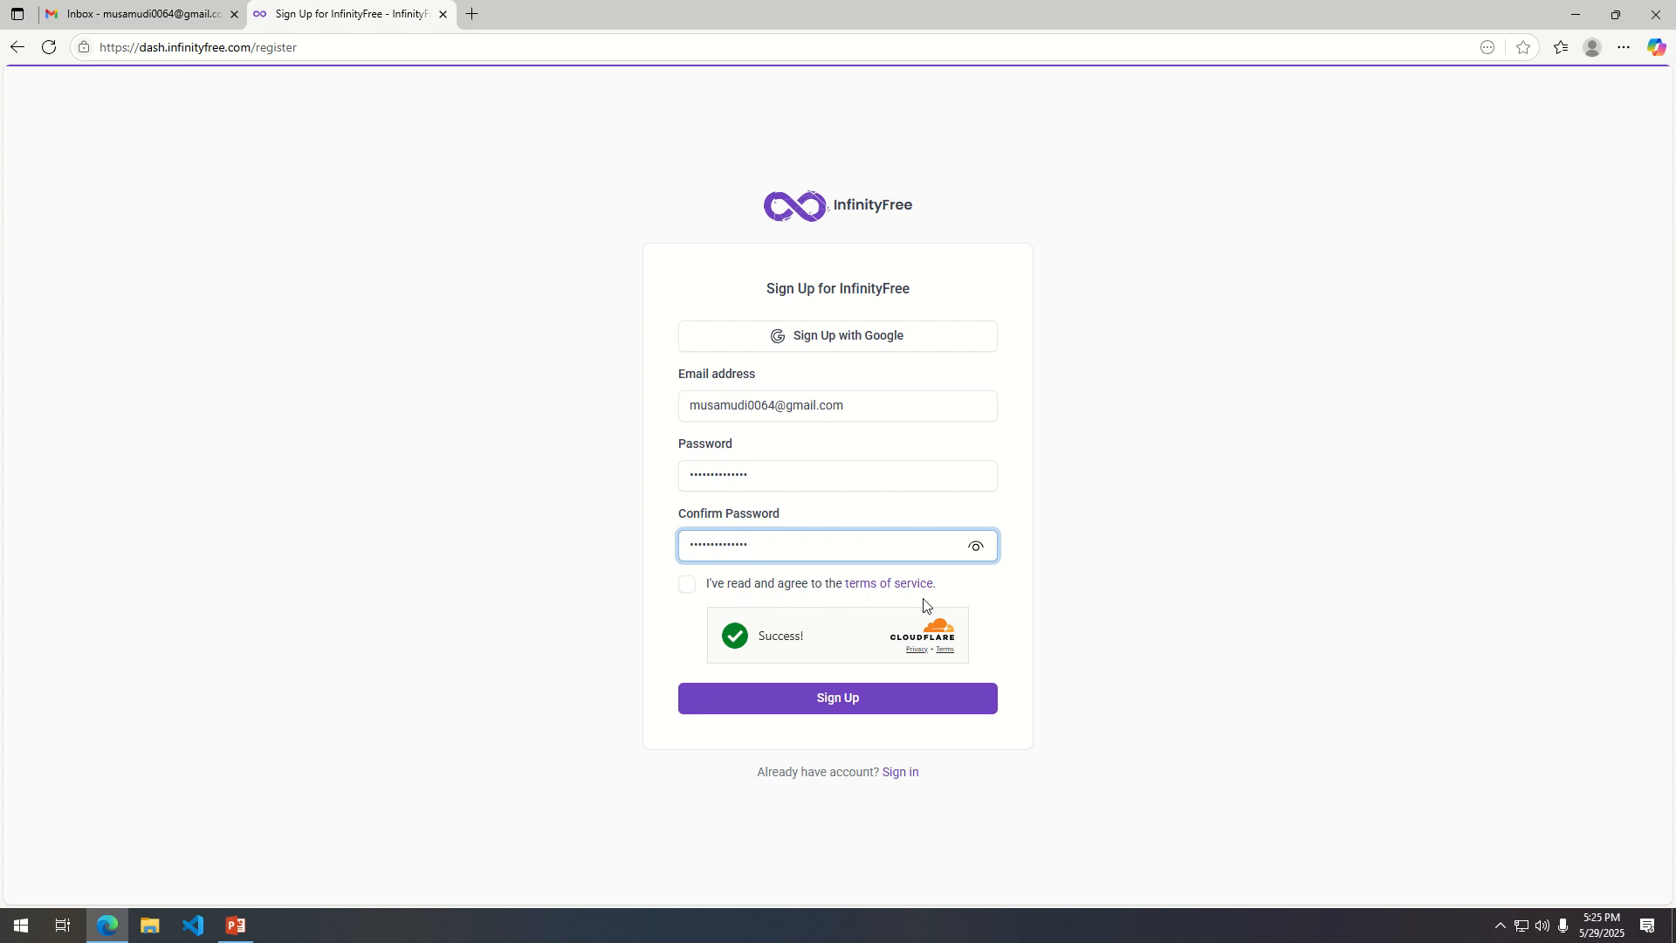
{"action": "left_click", "coordinate": [687, 585]}
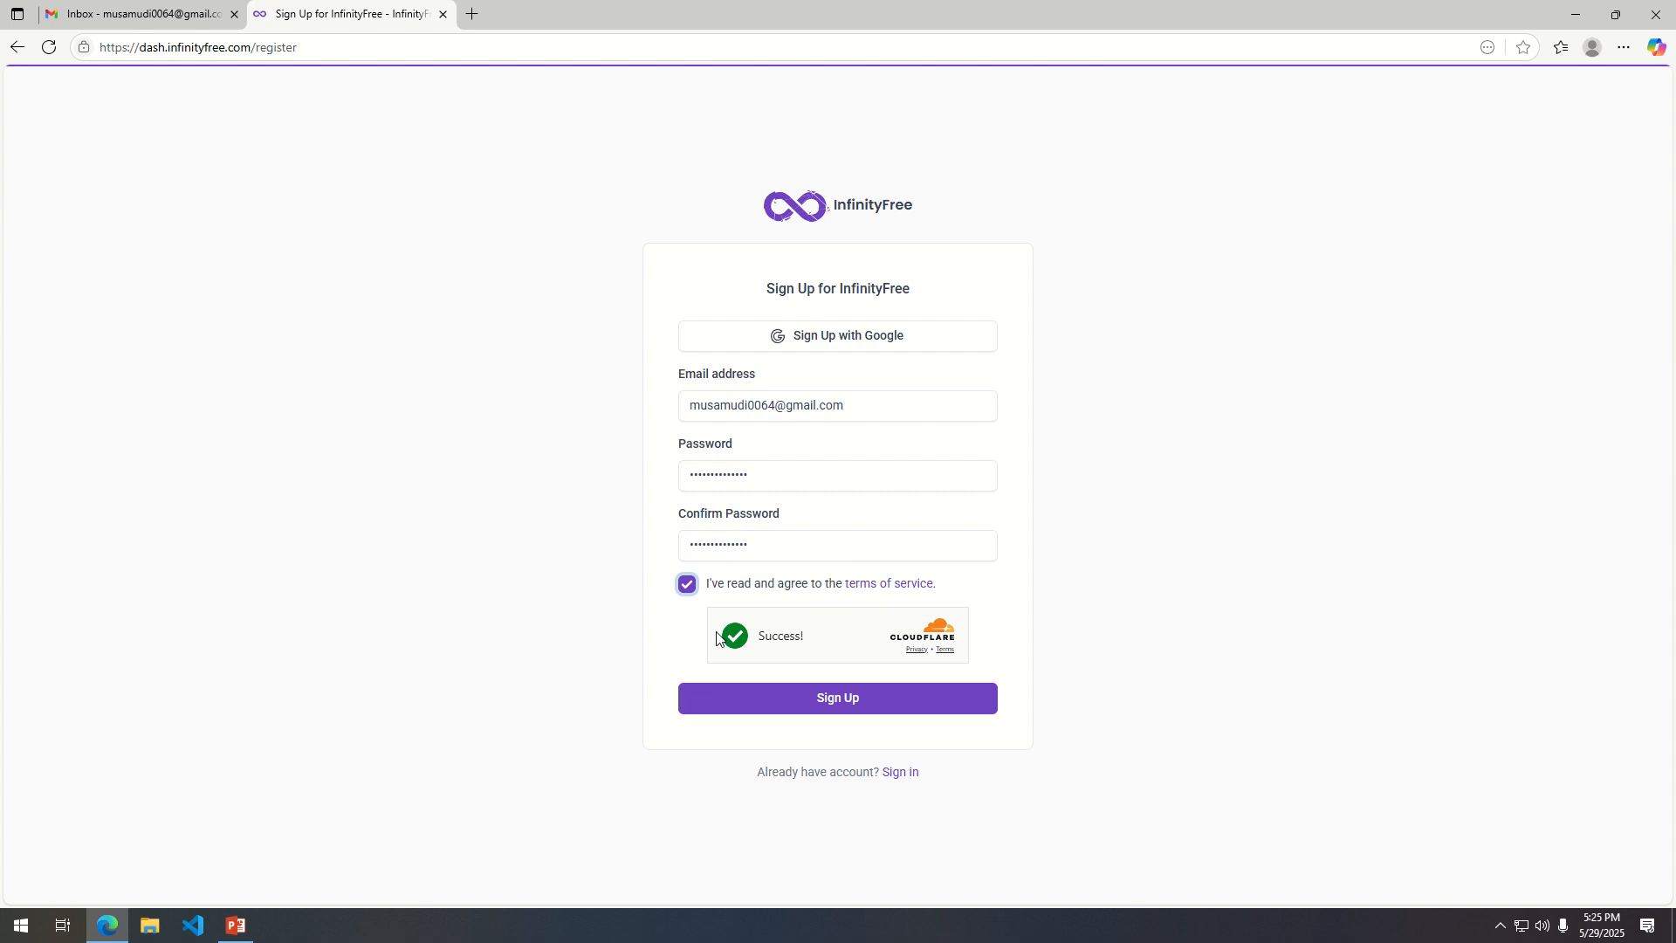
{"action": "left_click", "coordinate": [813, 710]}
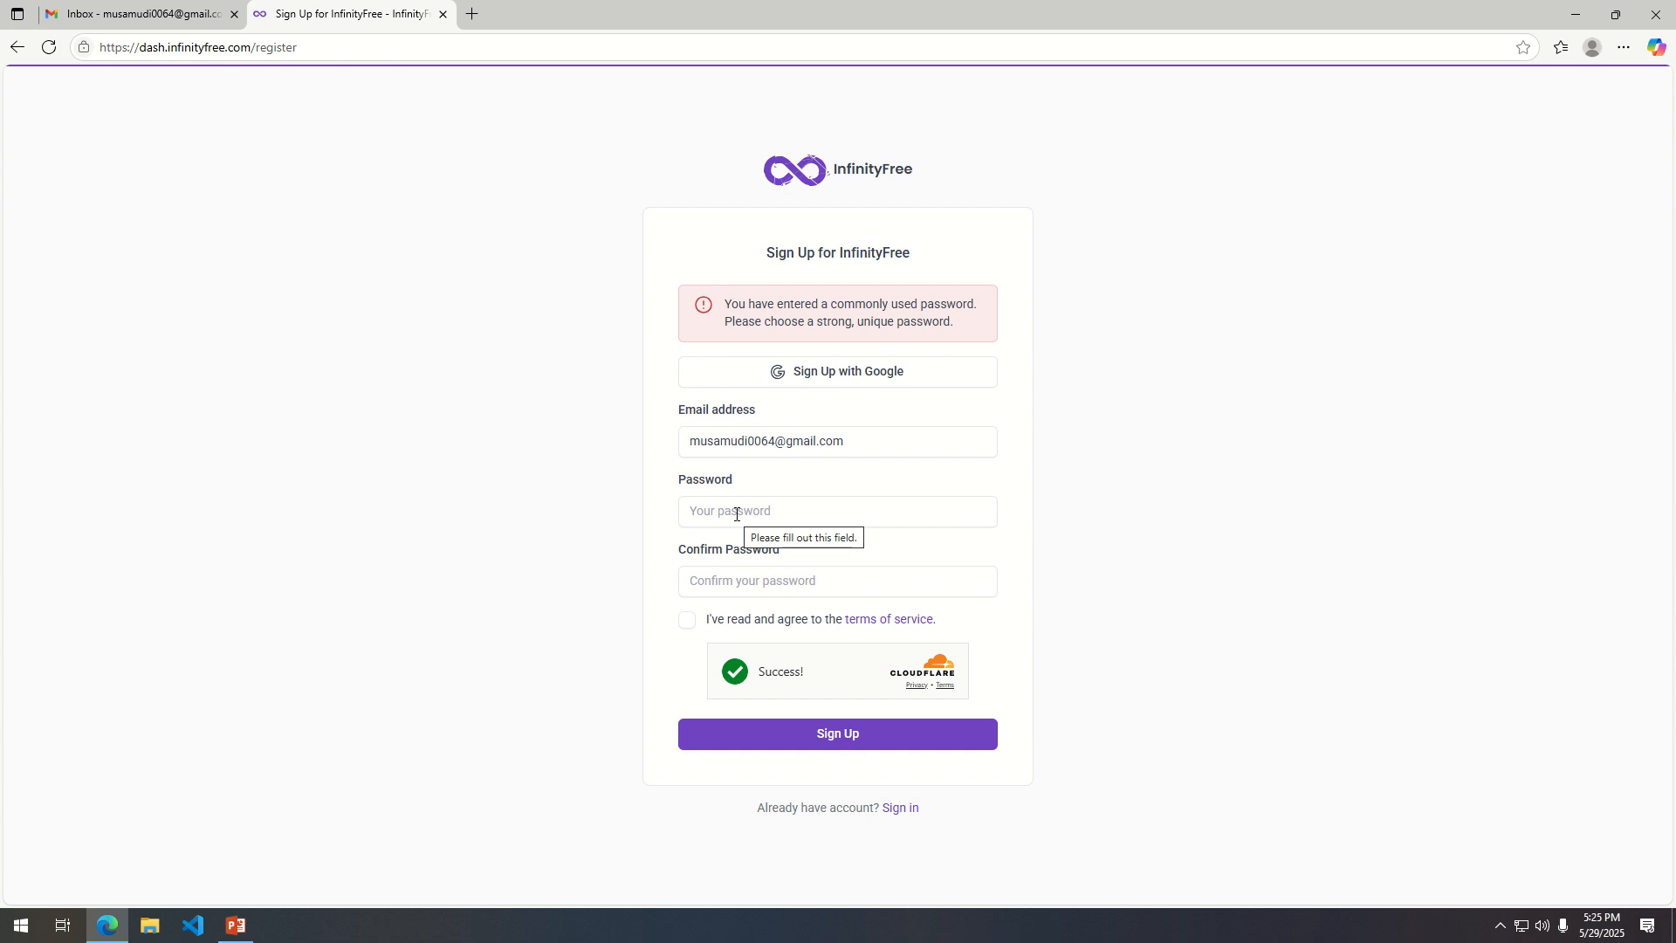
Try to submit the sign-up form with a different account password and its confirmation.
{"action": "left_click", "coordinate": [875, 522]}
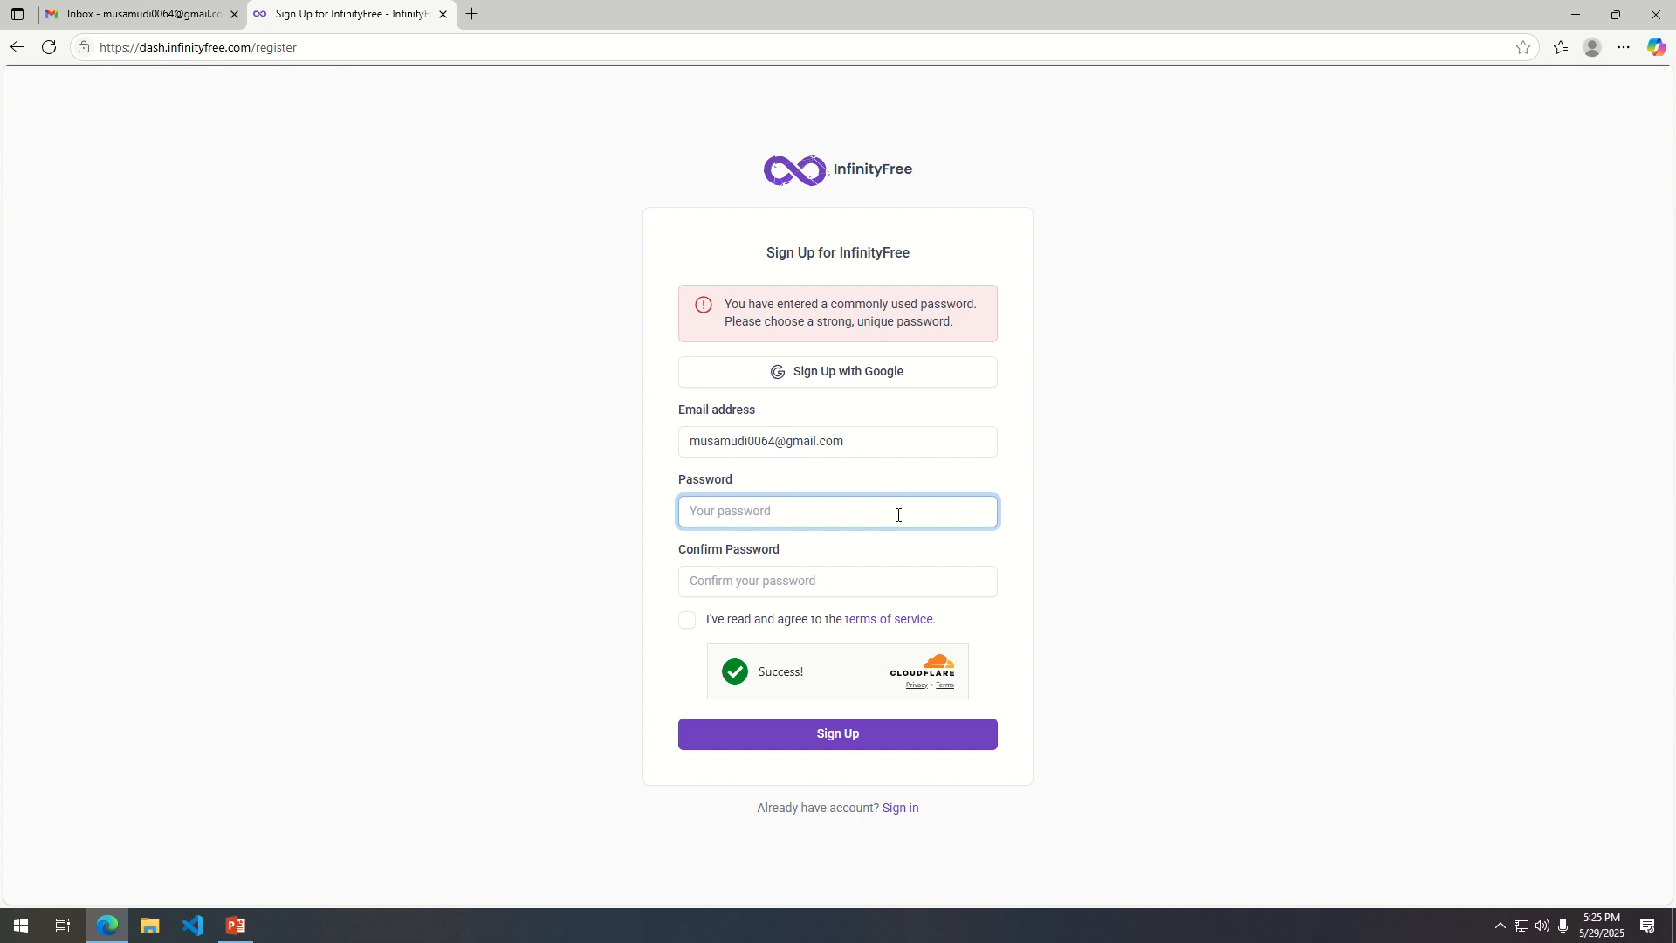
{"action": "type", "text": "m"}
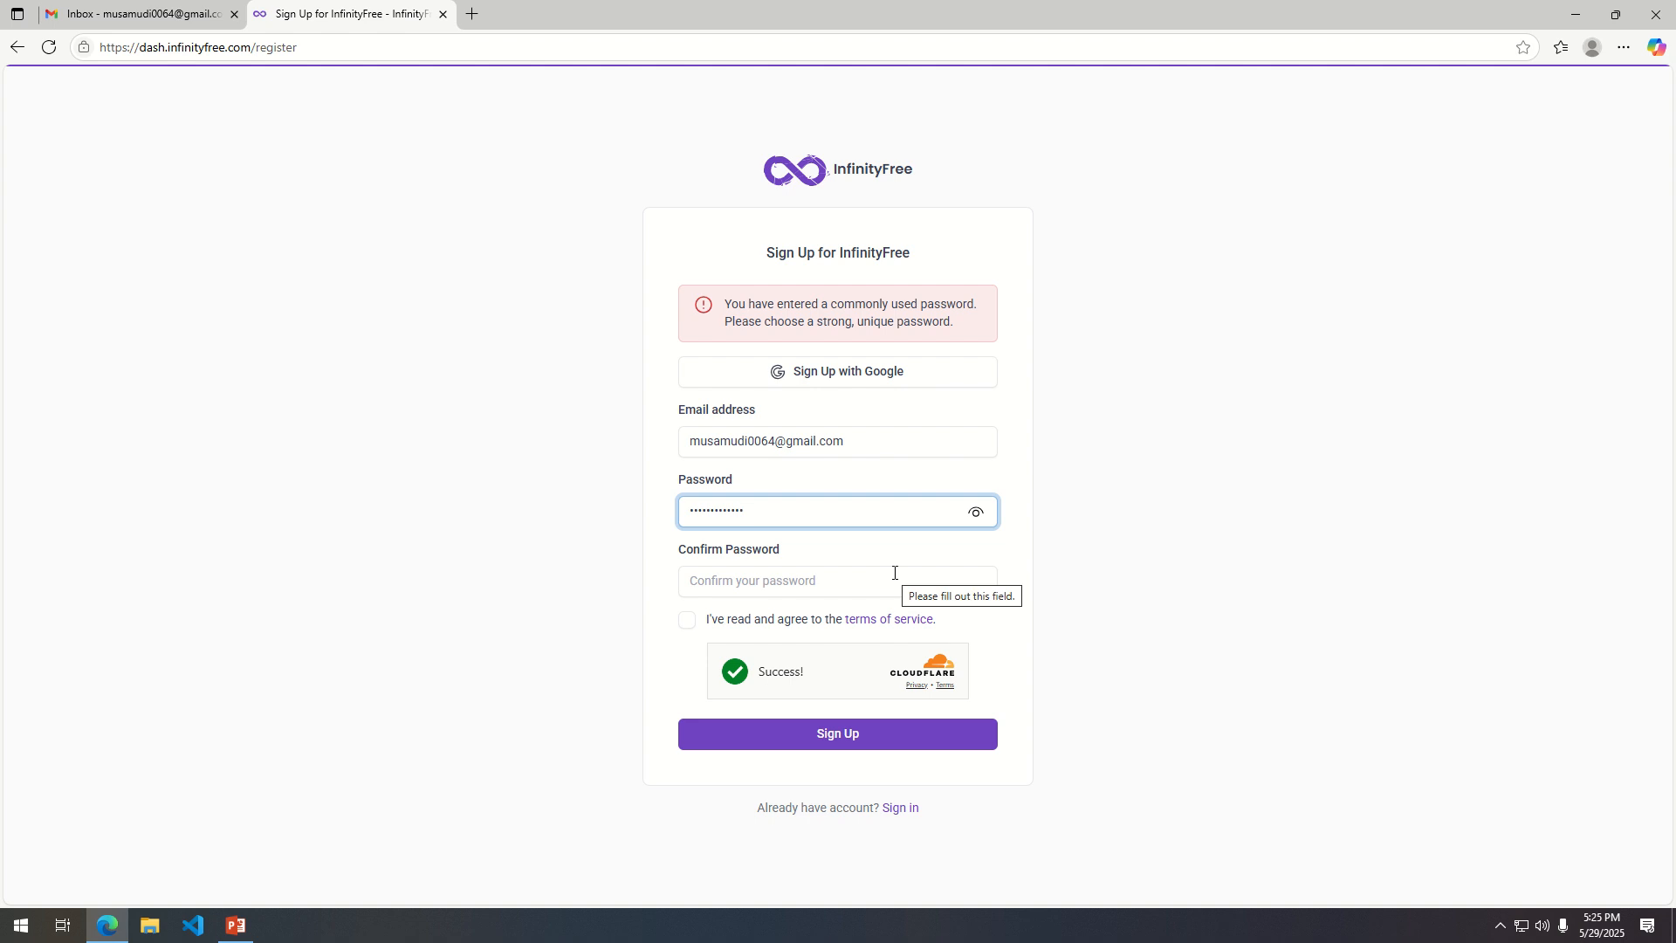
{"action": "type", "text": "1"}
{"action": "left_click", "coordinate": [752, 583]}
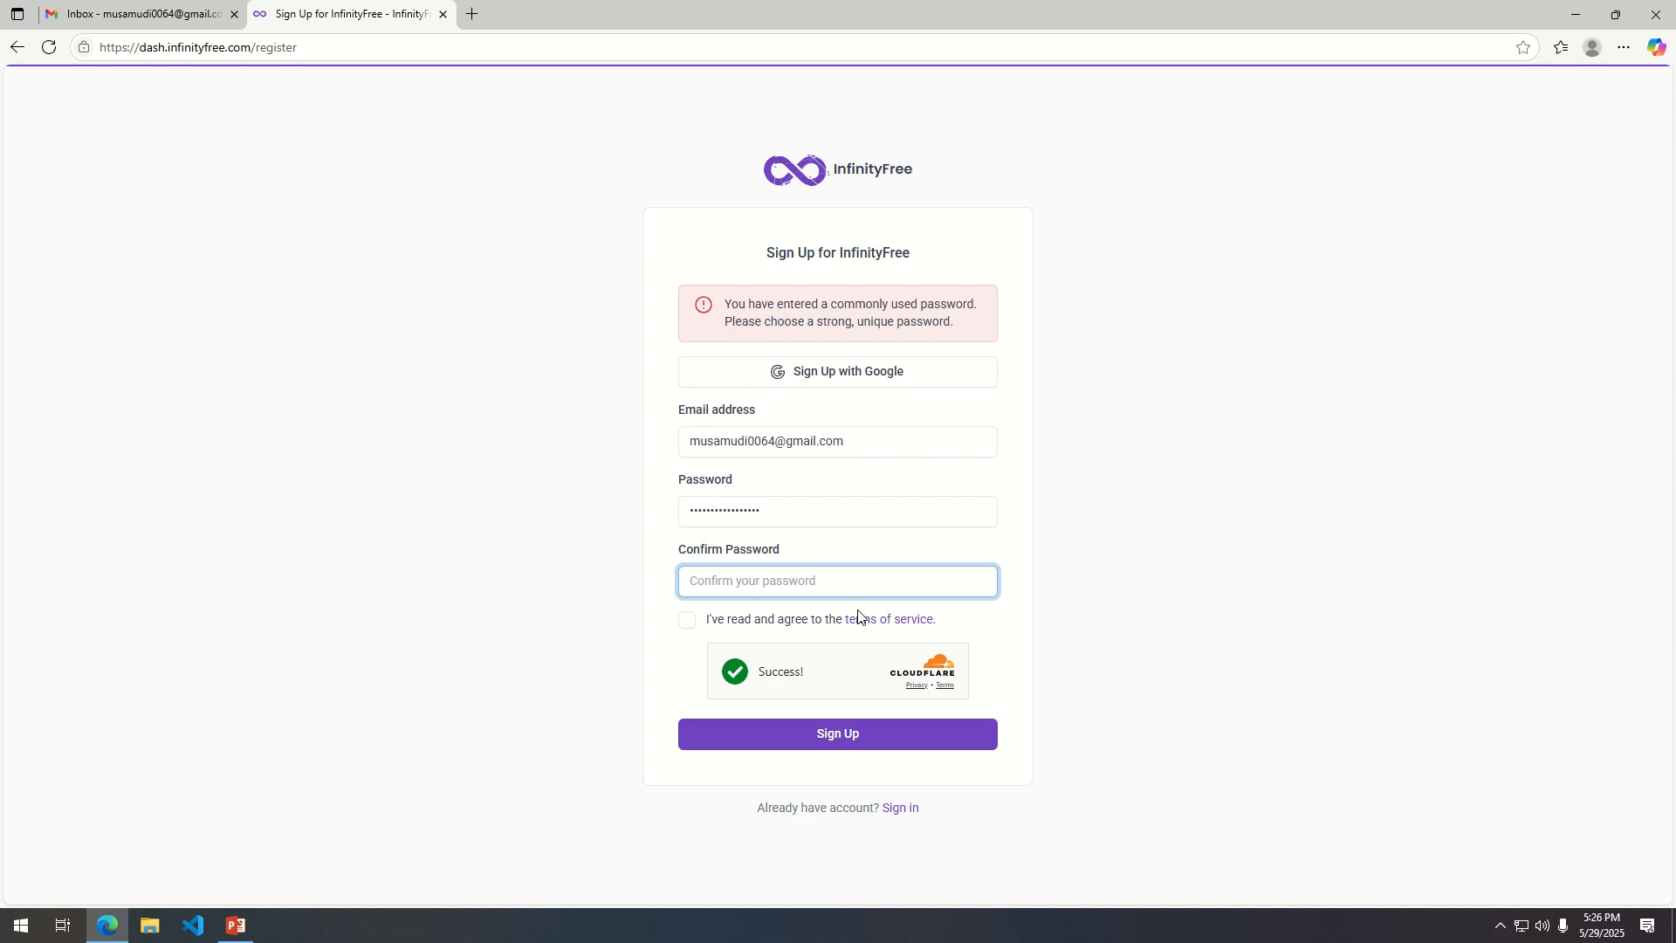
{"action": "type", "text": "M"}
{"action": "left_click", "coordinate": [843, 733]}
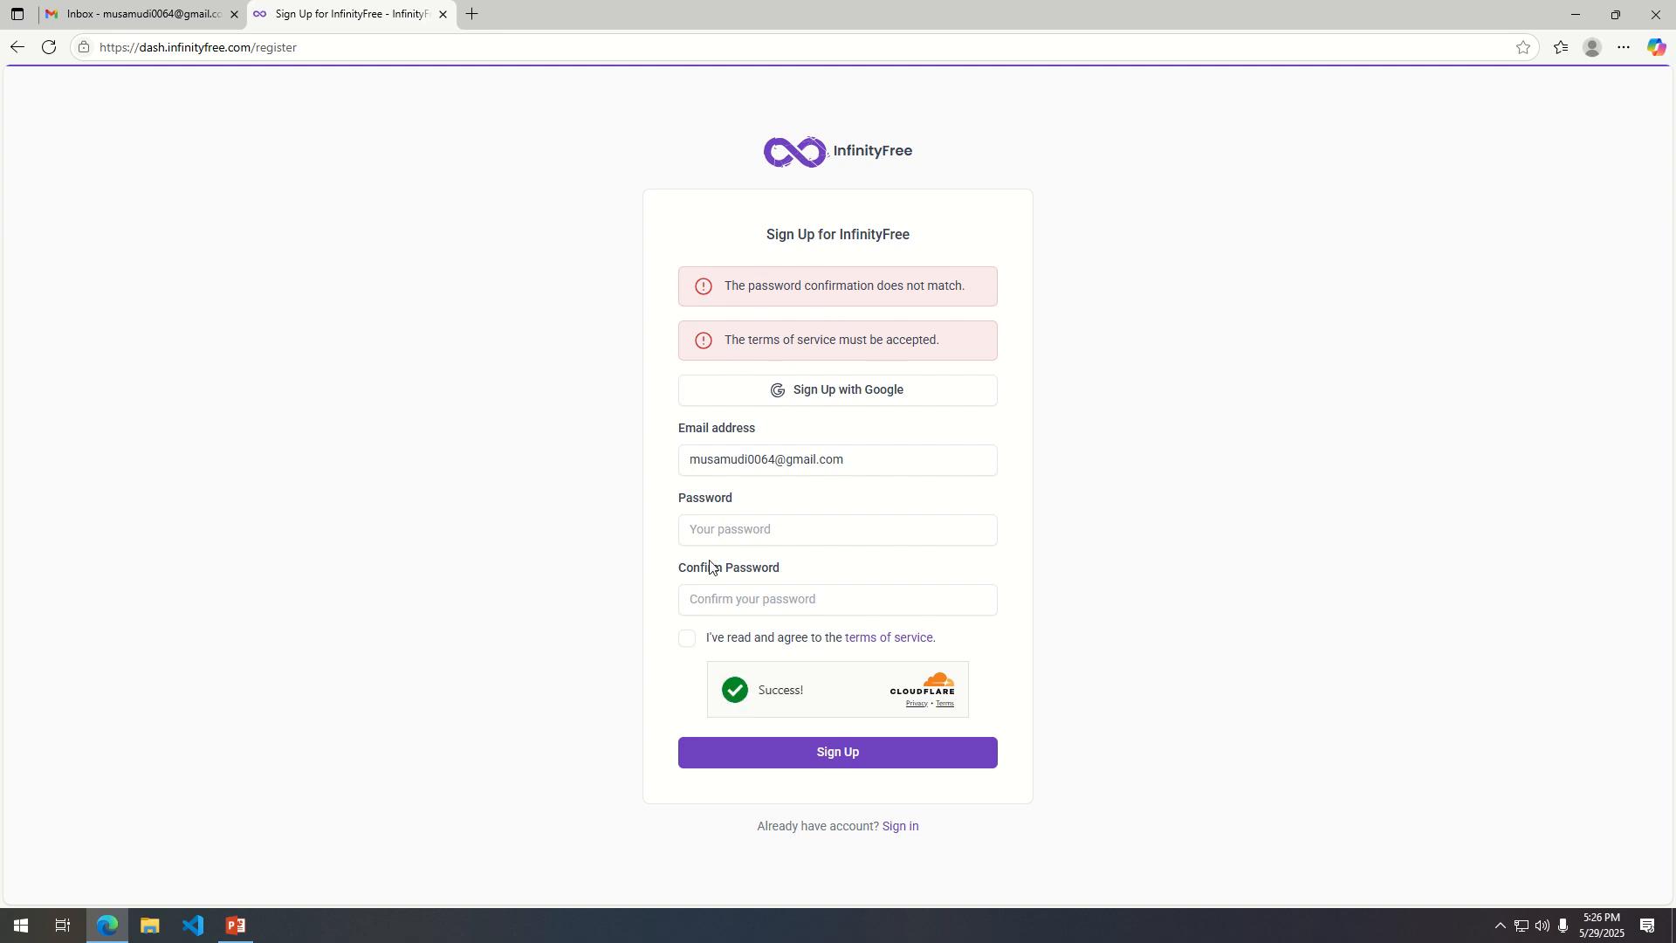
Sign up with a new, matching account password and the terms of service accepted, and save the login in the browser.
{"action": "left_click", "coordinate": [725, 527]}
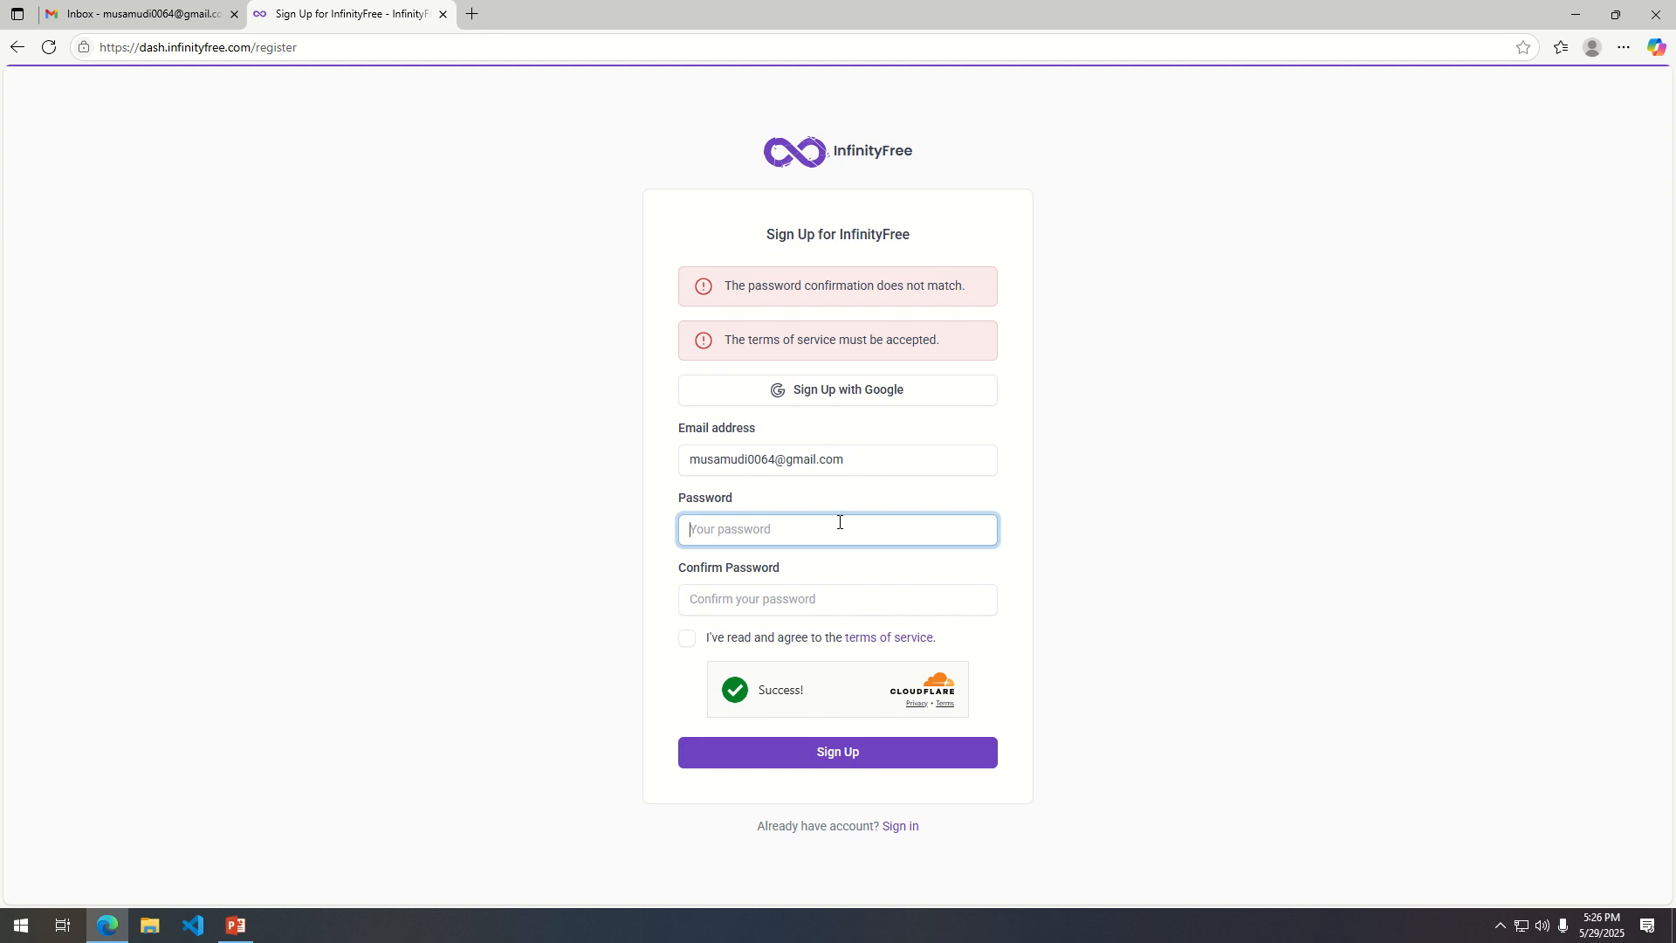
{"action": "type", "text": "••"}
{"action": "left_click", "coordinate": [793, 607]}
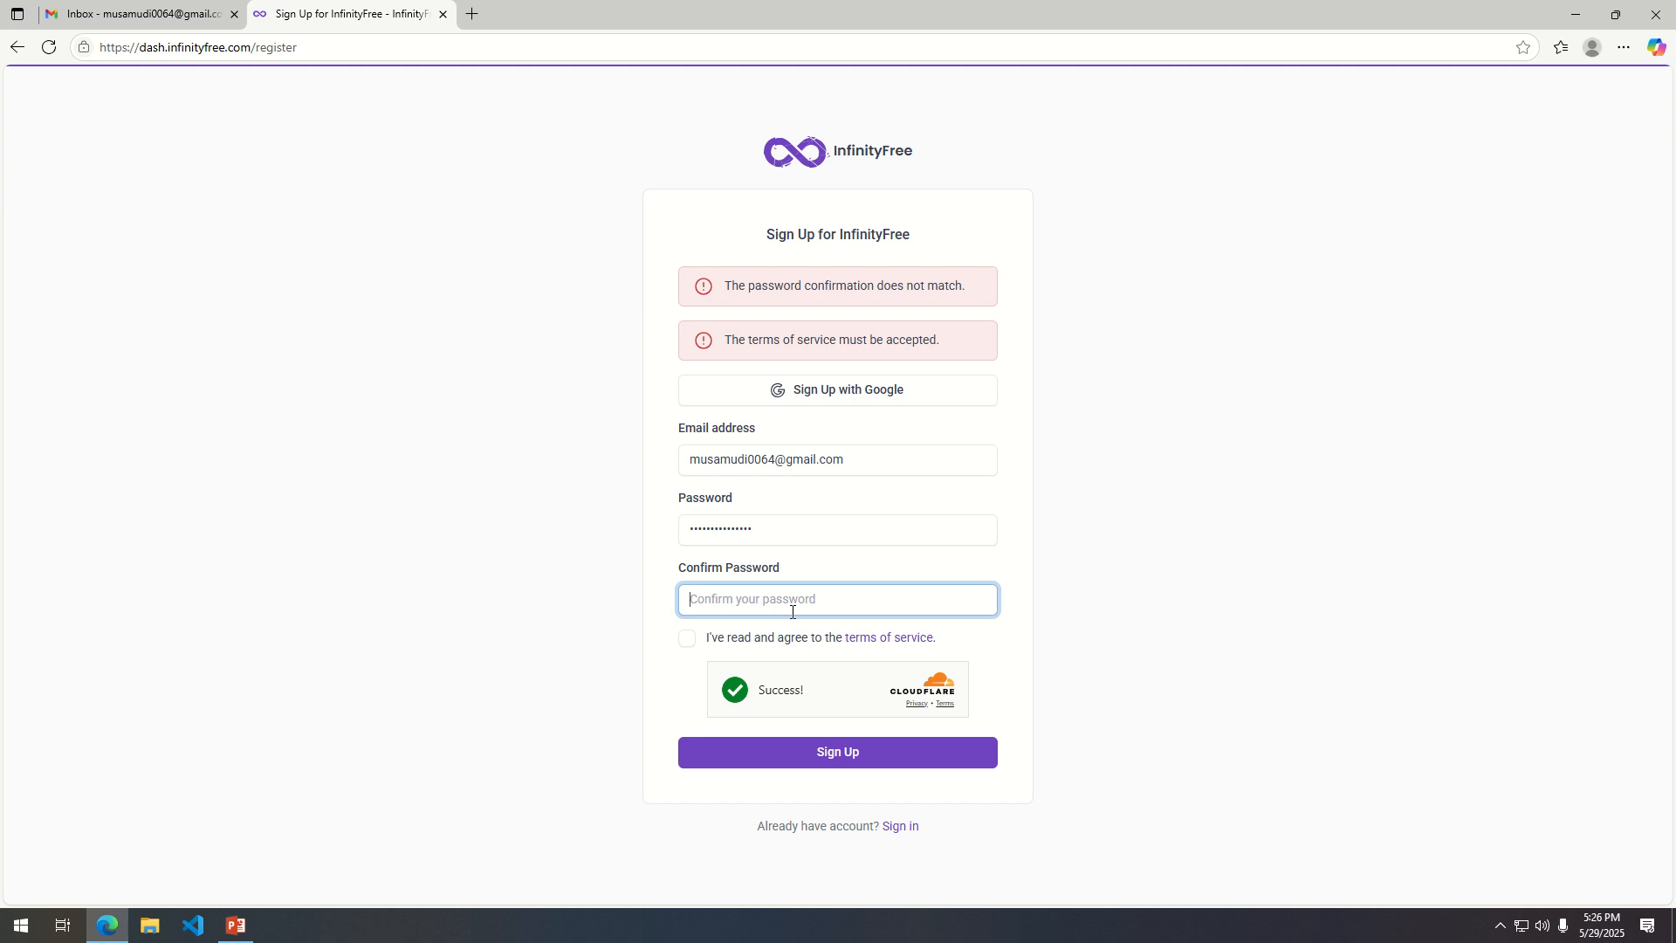
{"action": "type", "text": "•"}
{"action": "left_click", "coordinate": [687, 640]}
{"action": "left_click", "coordinate": [838, 756]}
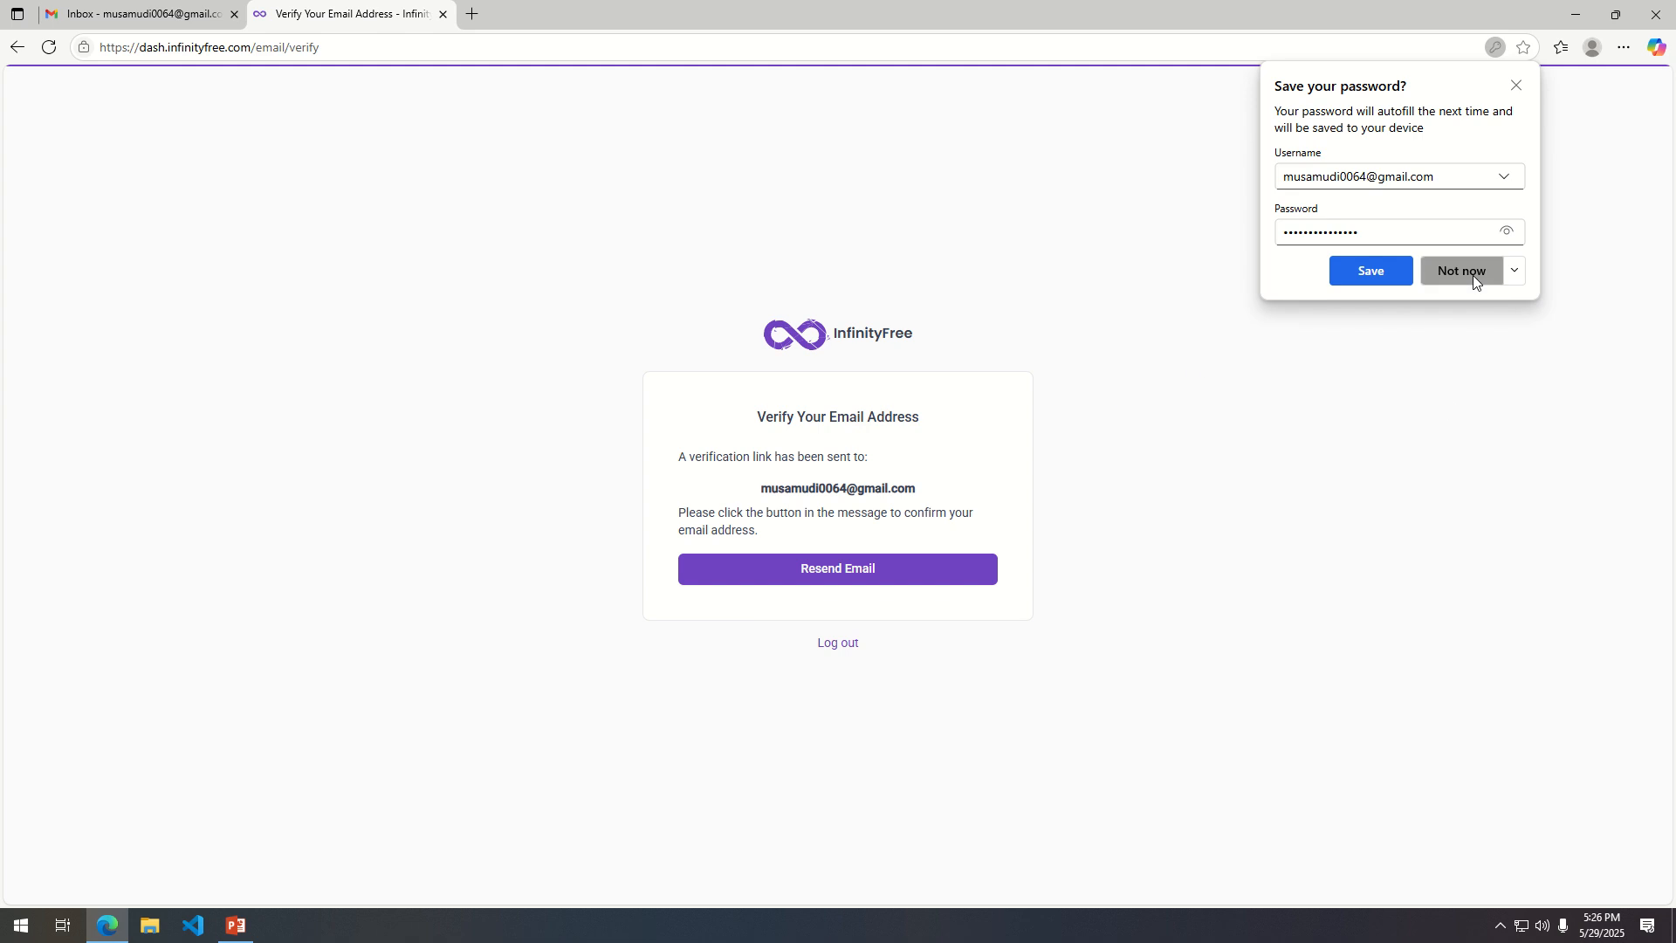
{"action": "left_click", "coordinate": [1371, 273]}
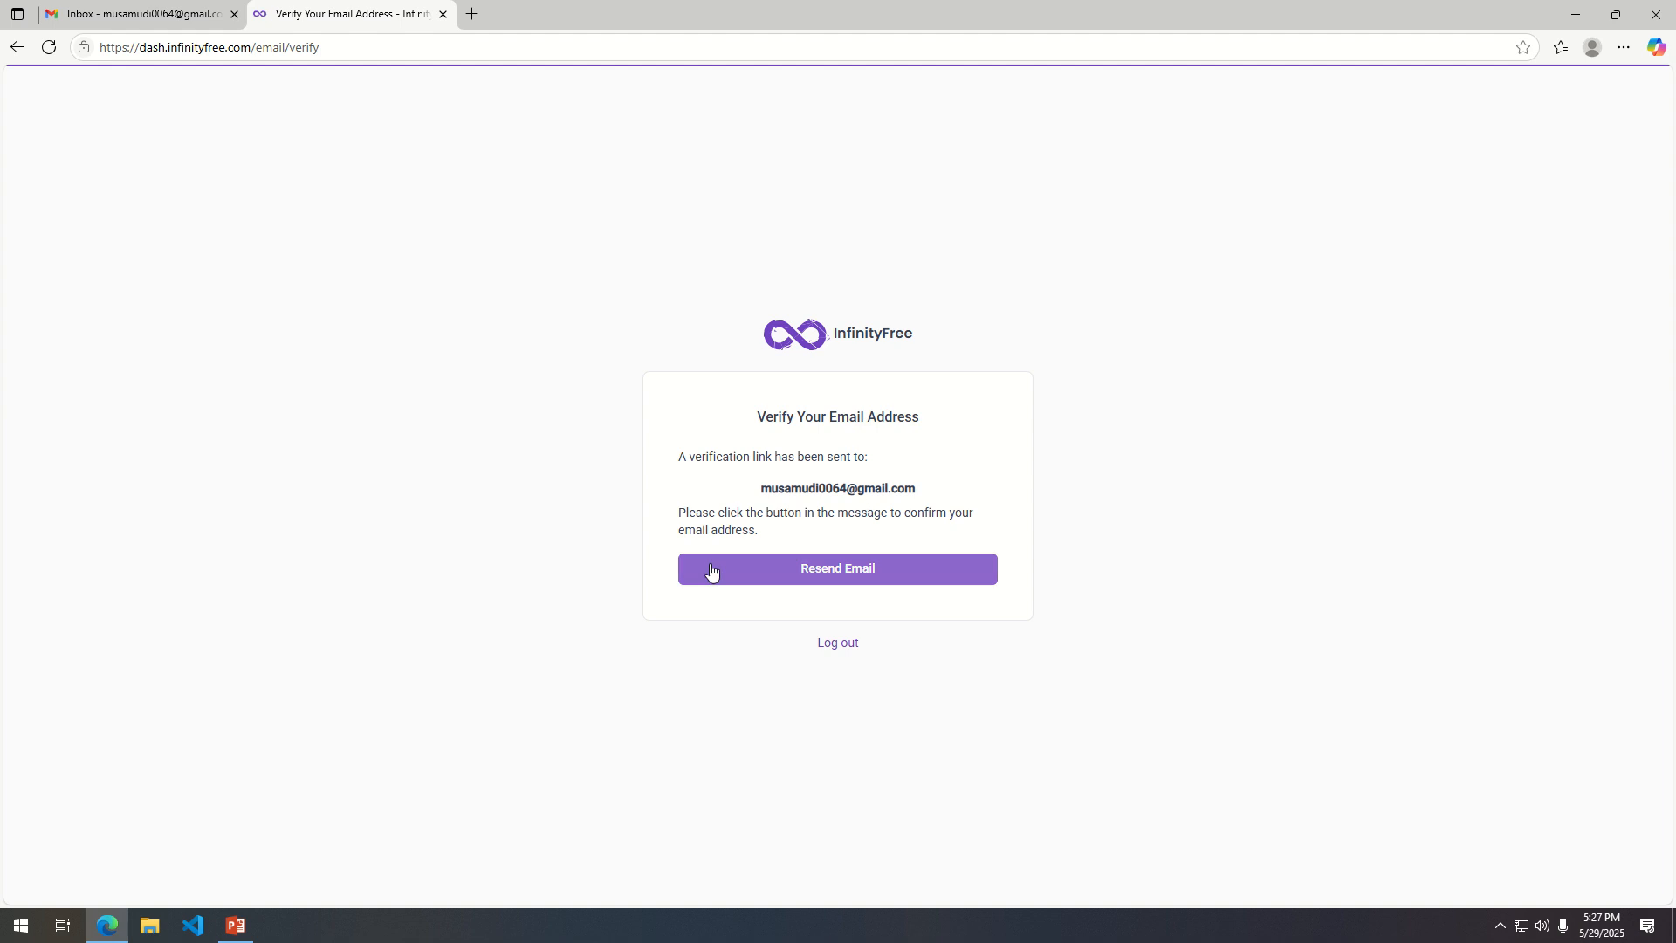
Switch to Gmail and verify the e-mail address from the InfinityFree verification message.
{"action": "left_click", "coordinate": [127, 14]}
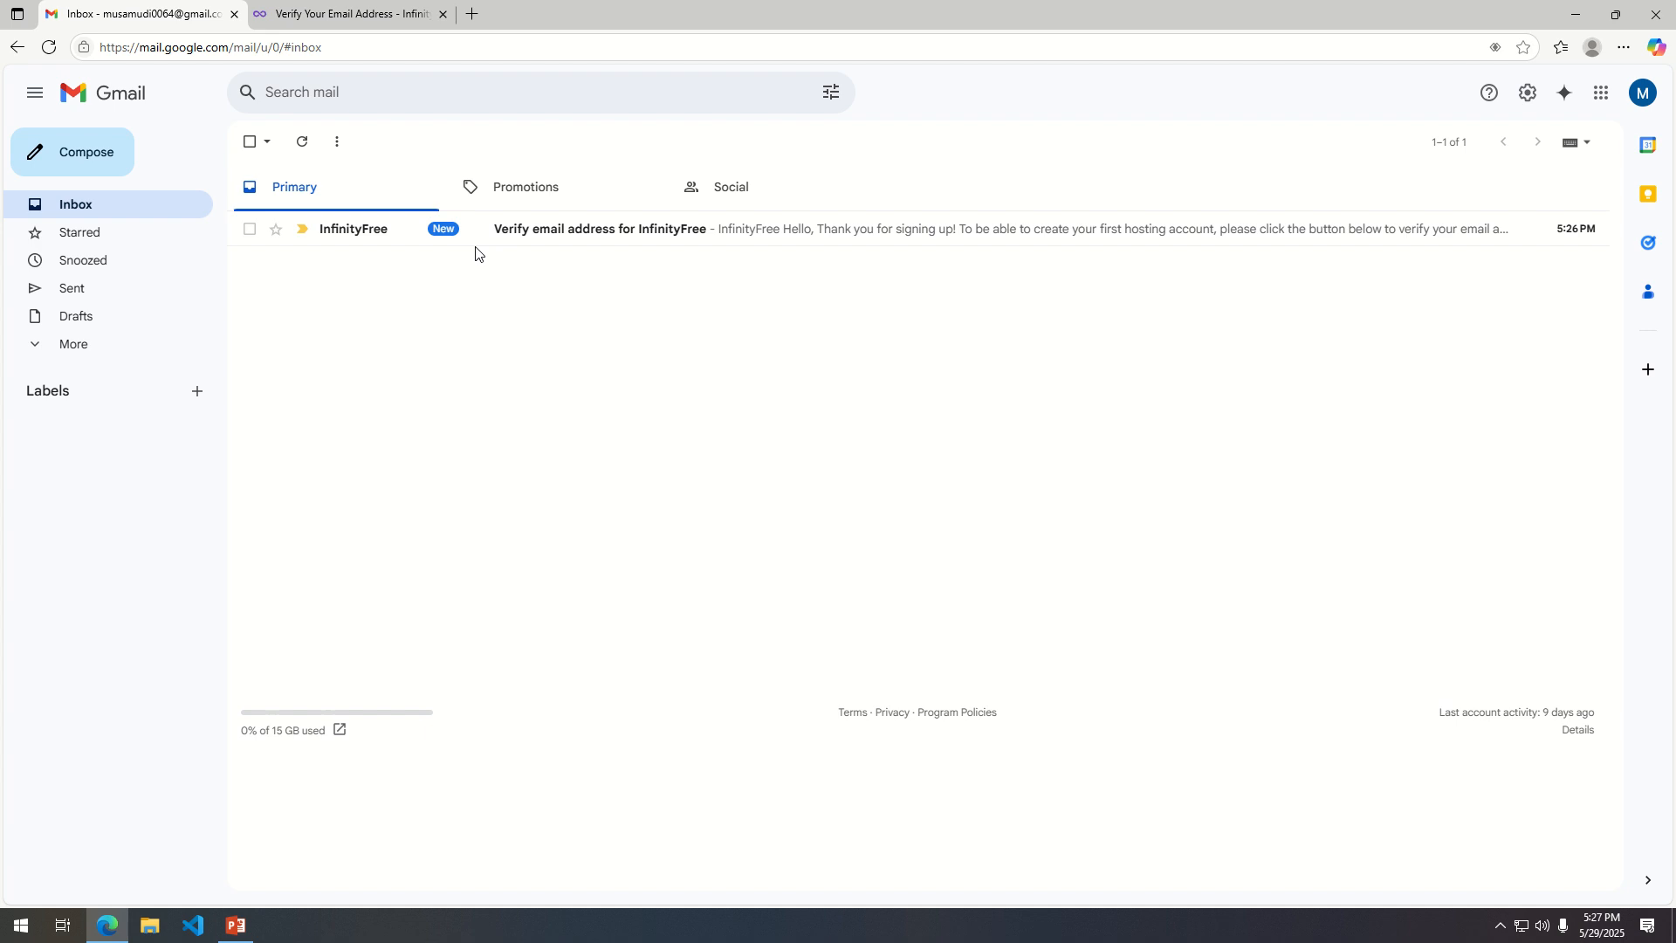
{"action": "left_click", "coordinate": [588, 234]}
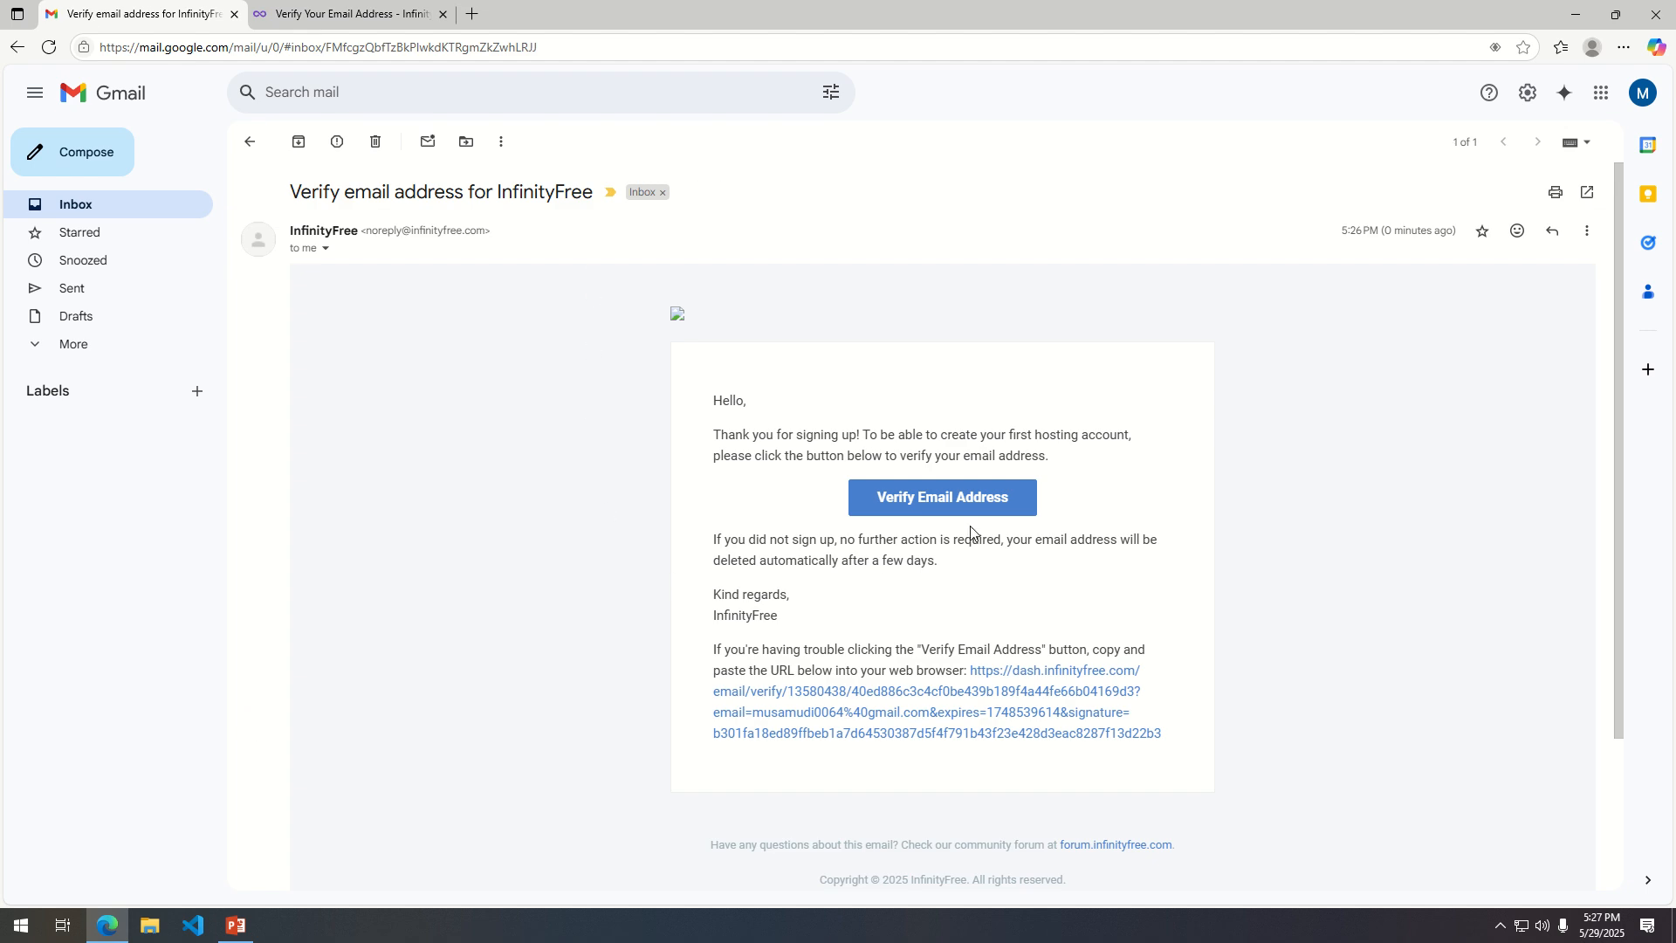
{"action": "left_click", "coordinate": [913, 501]}
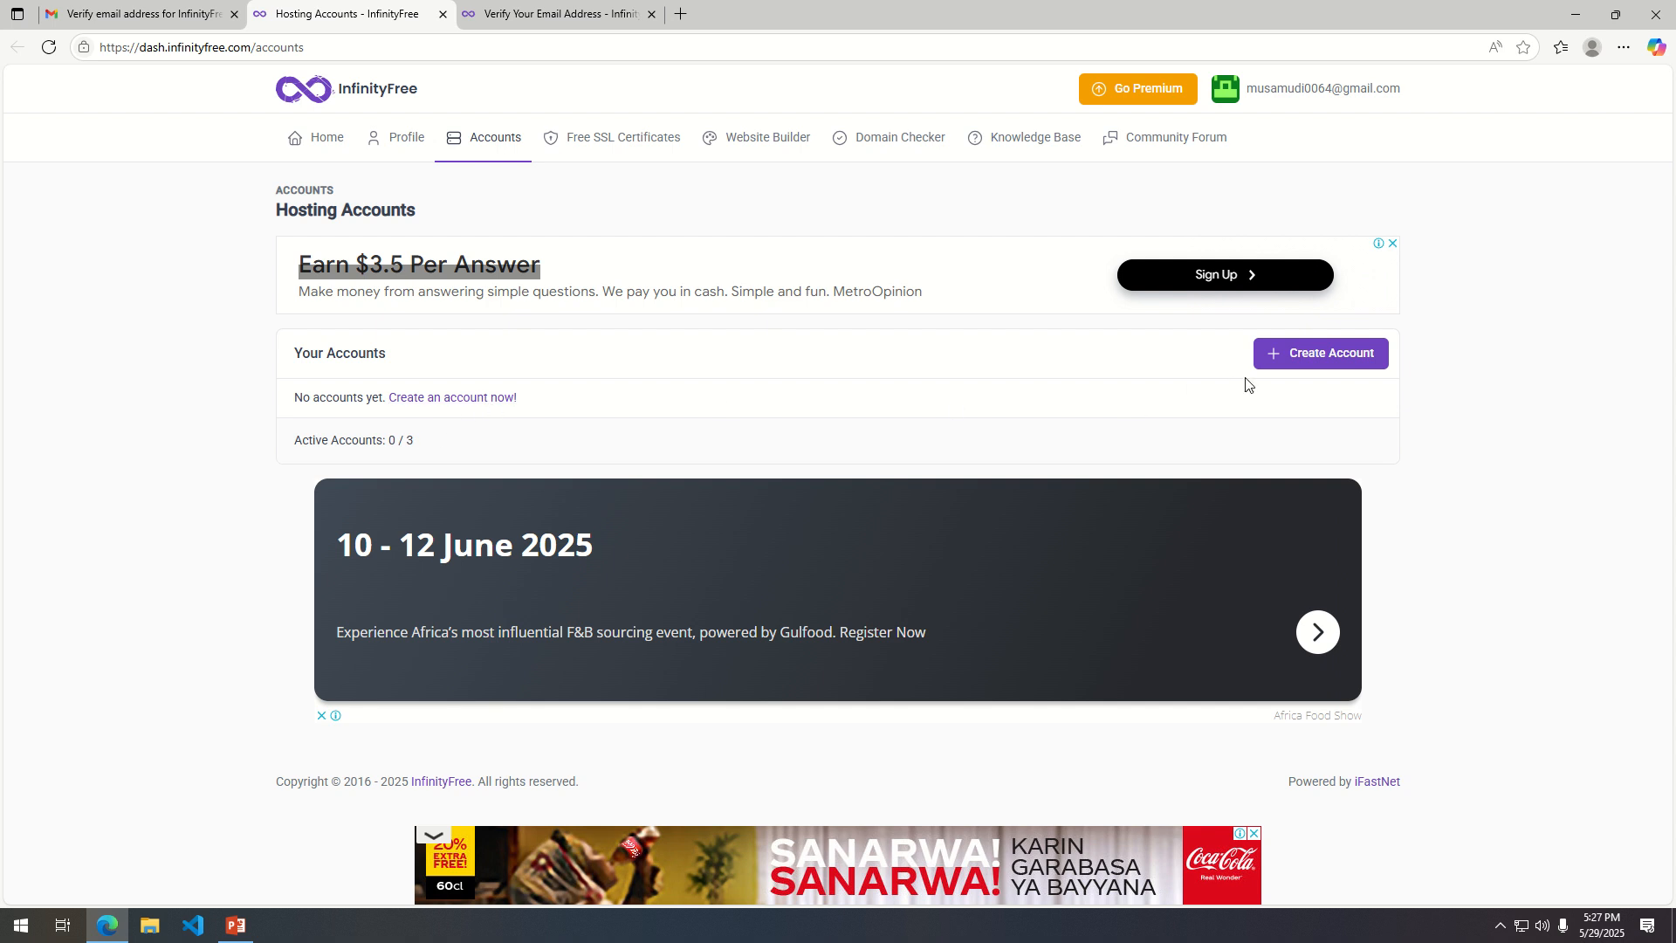
Start creating a hosting account with the free $0 InfinityFree plan, dismissing the ad.
{"action": "left_click", "coordinate": [1349, 365]}
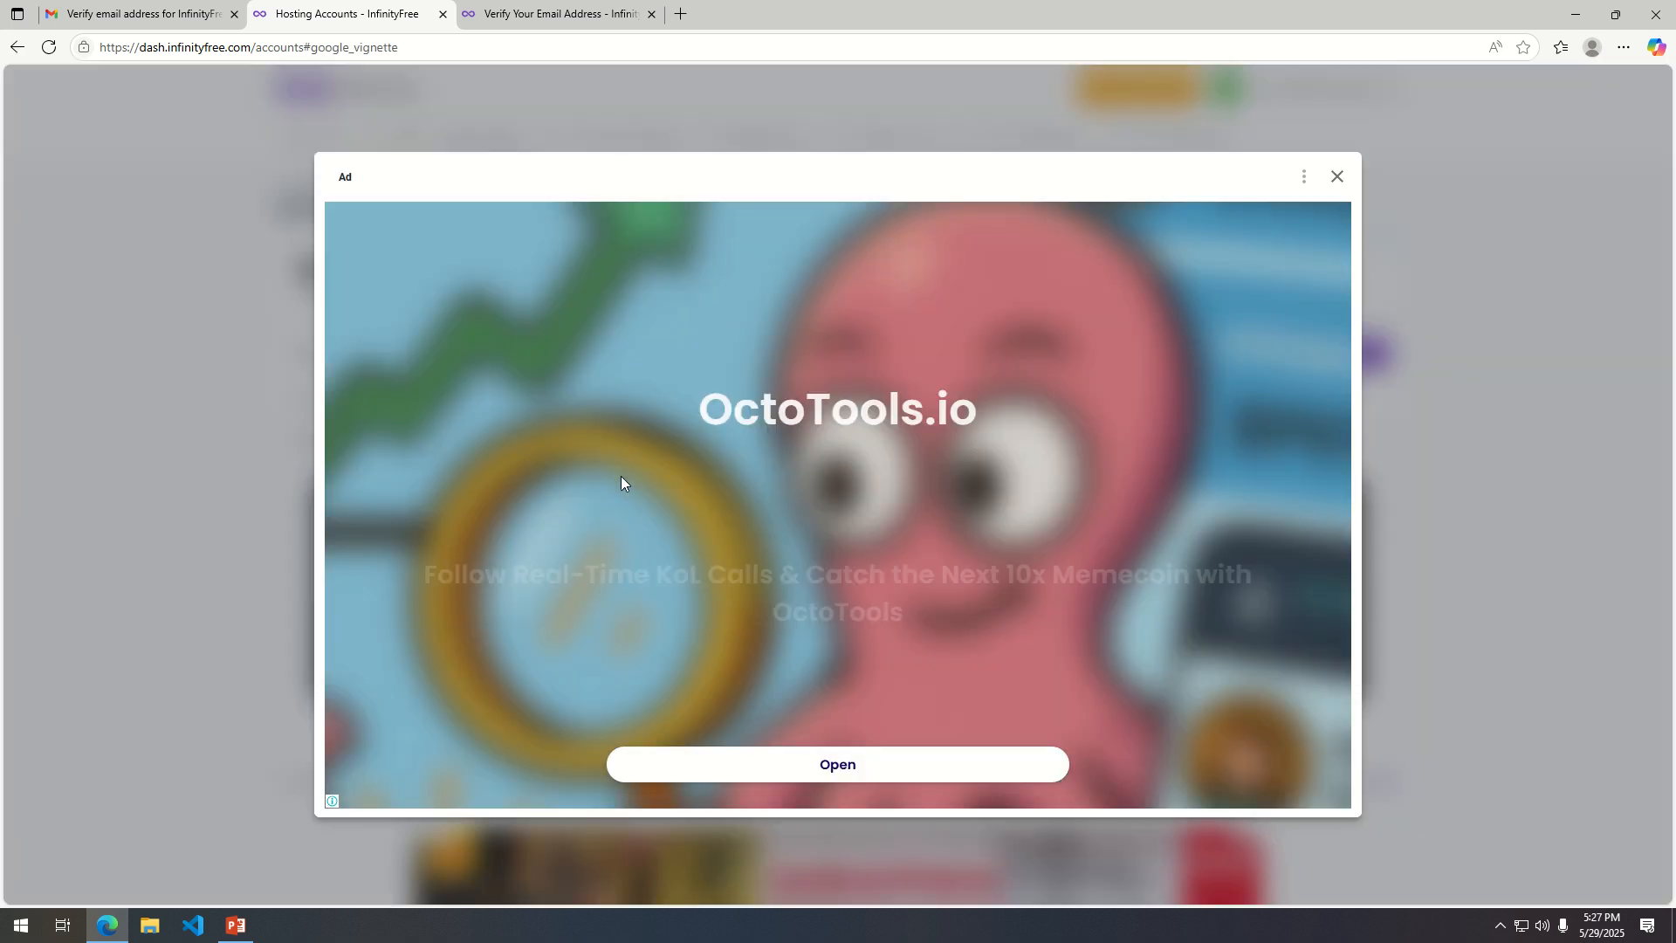
{"action": "left_click", "coordinate": [1338, 177]}
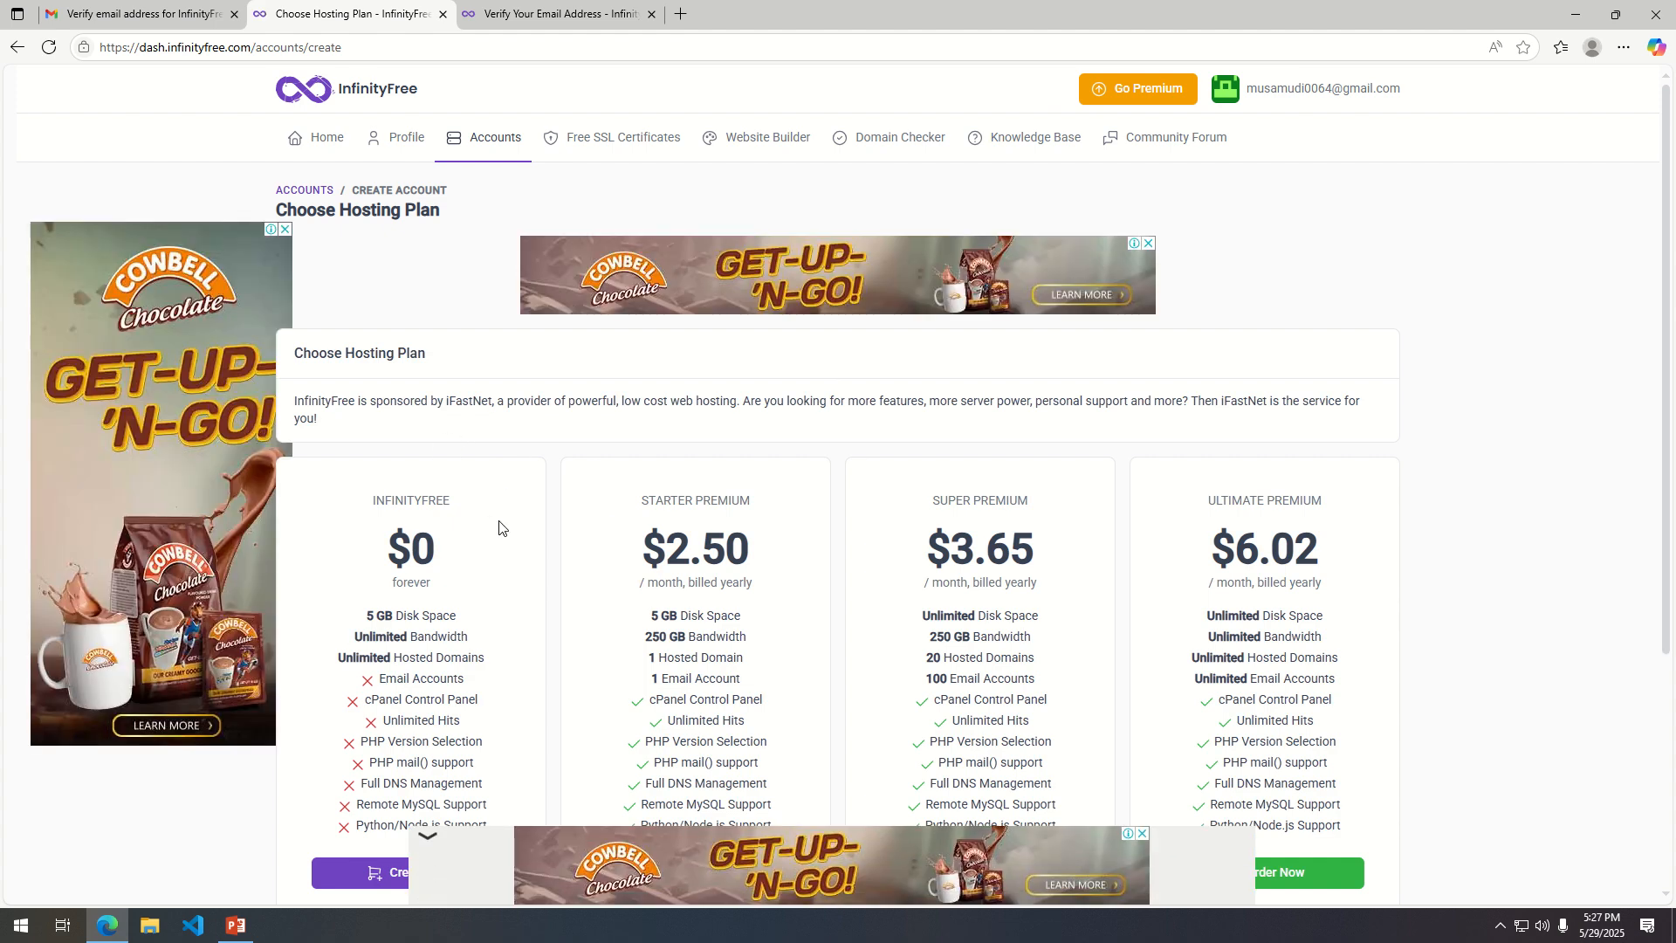
{"action": "scroll", "coordinate": [918, 515], "scroll_direction": "down", "scroll_amount": 1}
{"action": "scroll", "coordinate": [485, 556], "scroll_direction": "down", "scroll_amount": 2}
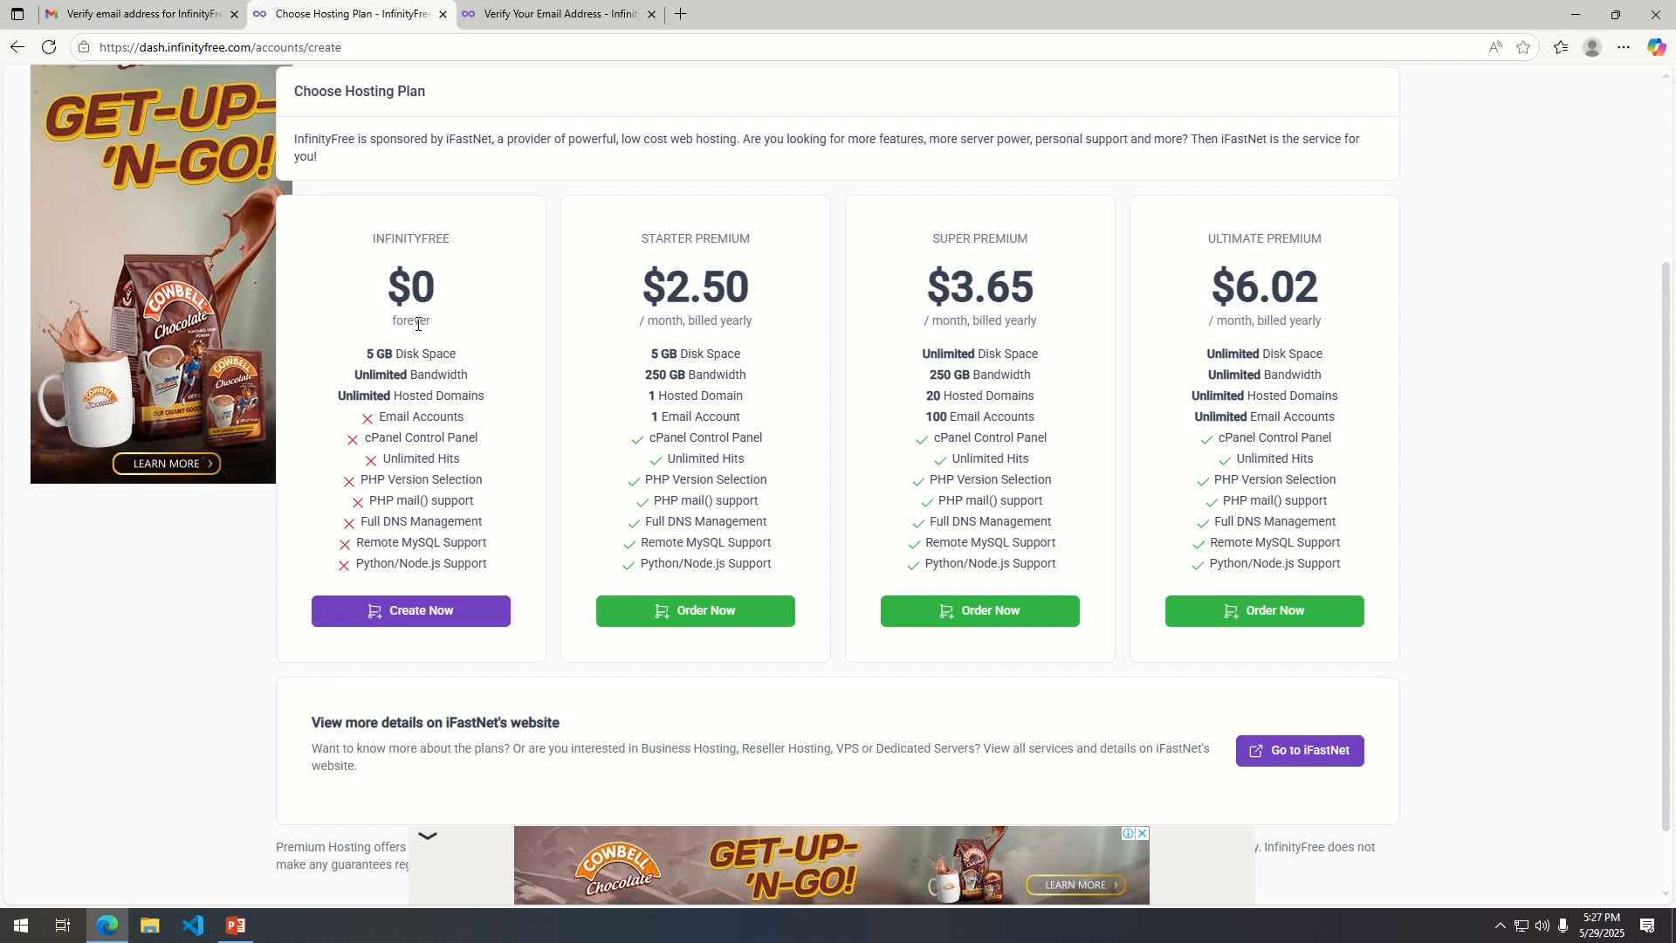
{"action": "left_click", "coordinate": [413, 618]}
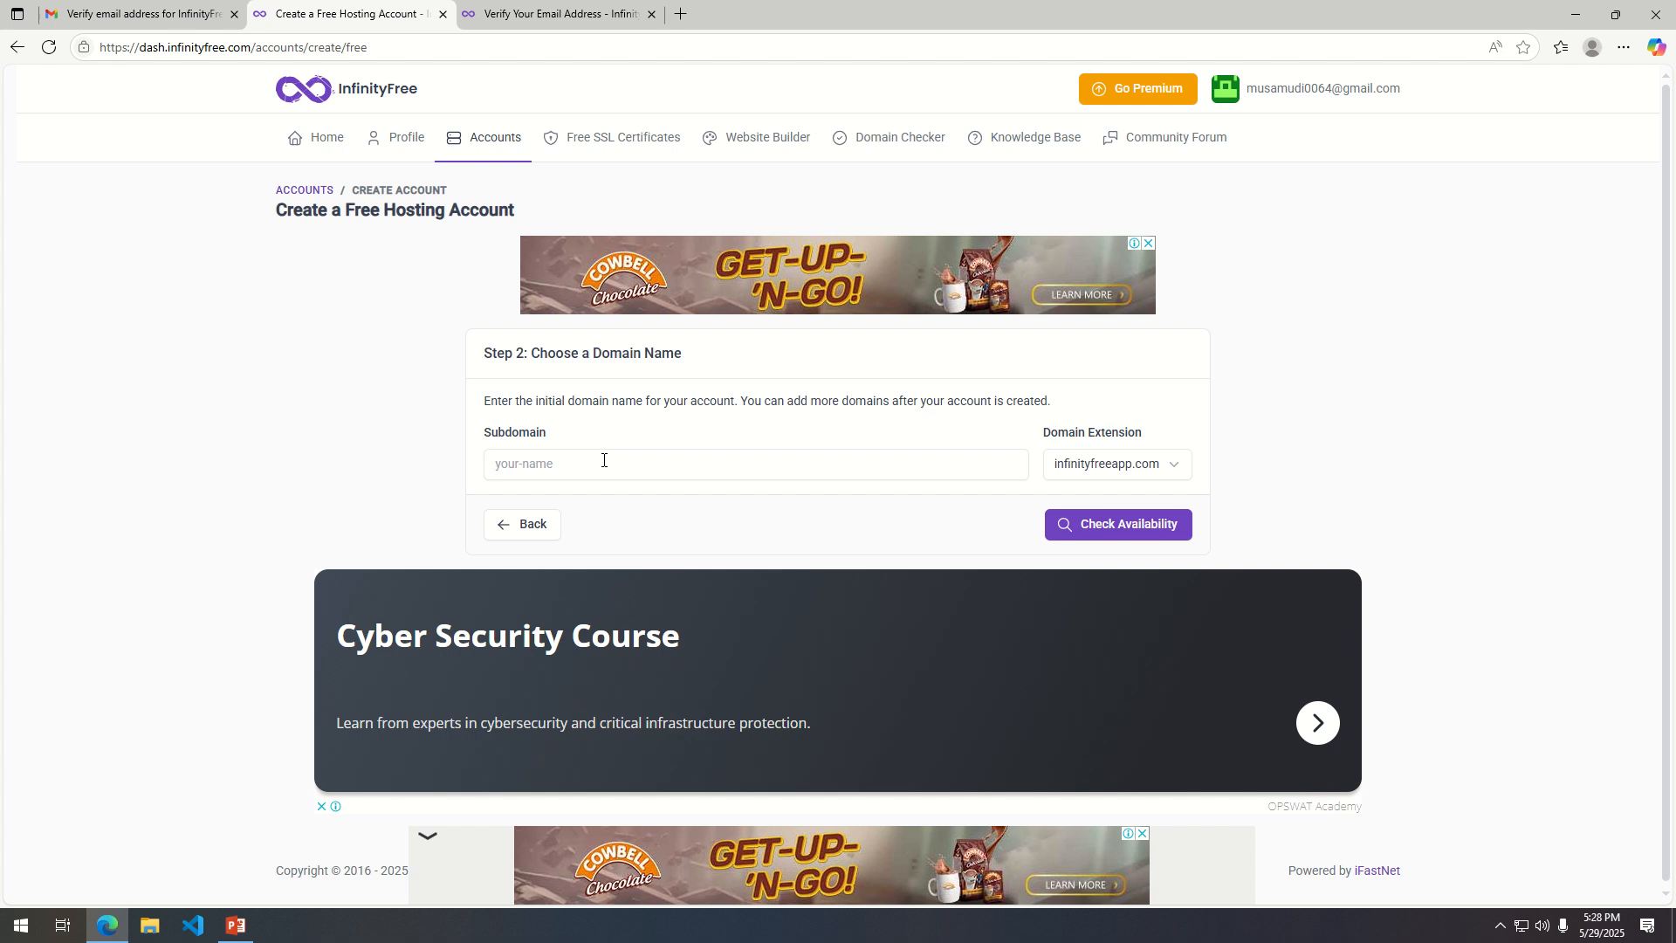
Choose the subdomain workshop with the kesug.com extension and check its availability.
{"action": "left_click", "coordinate": [585, 469]}
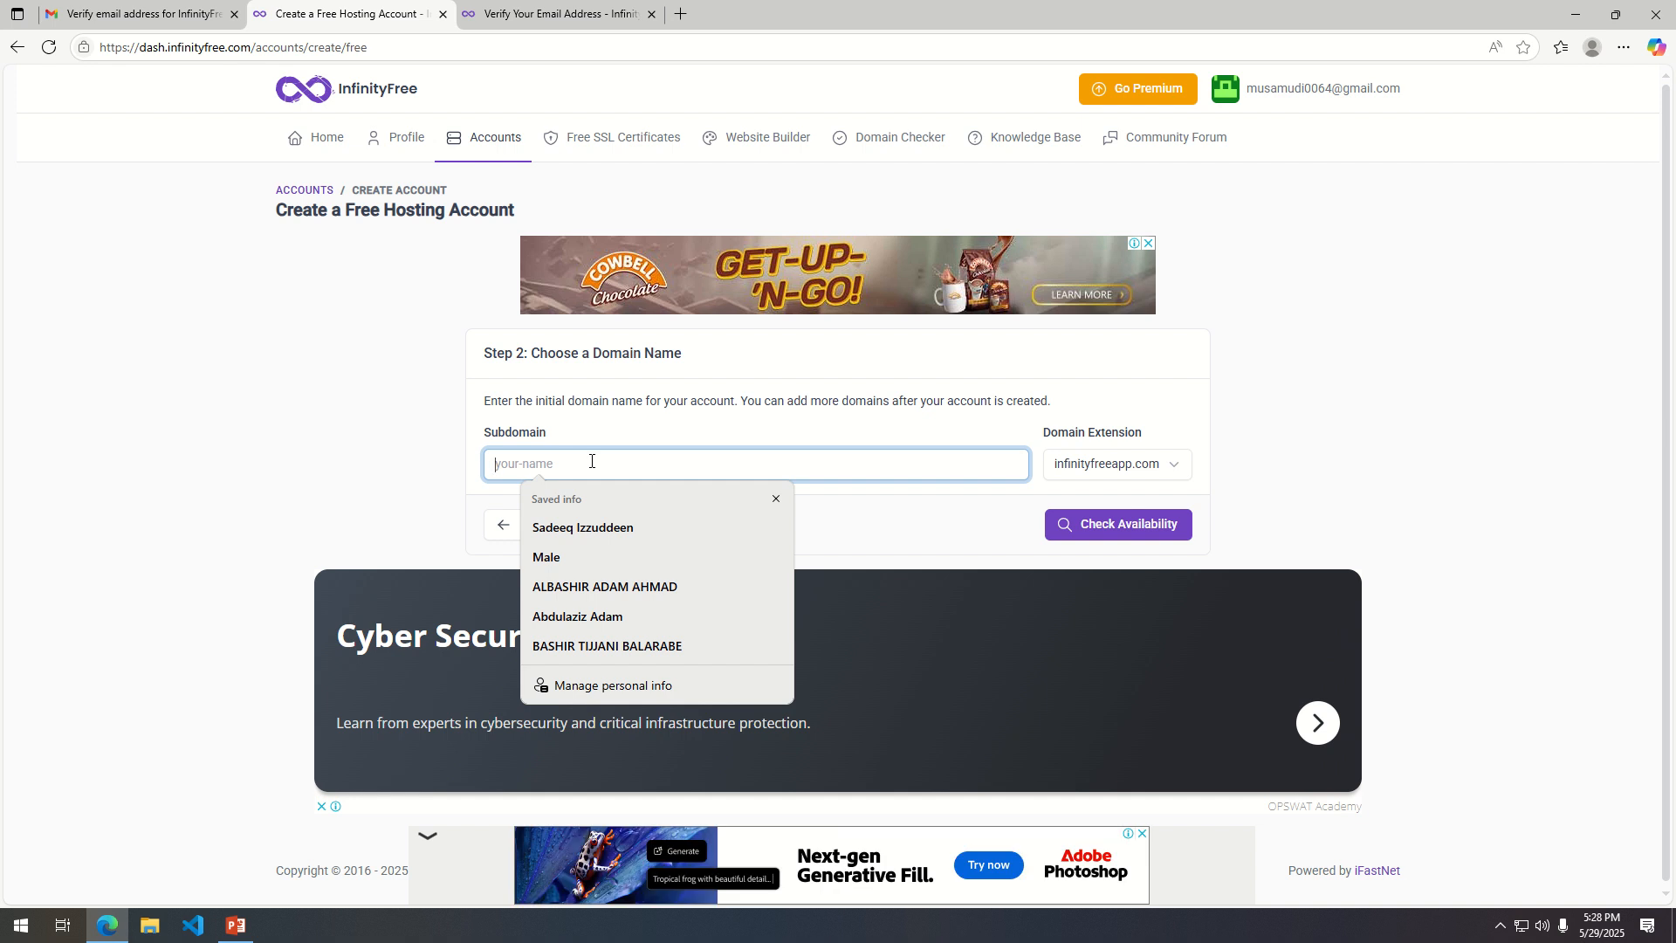
{"action": "type", "text": "workshop"}
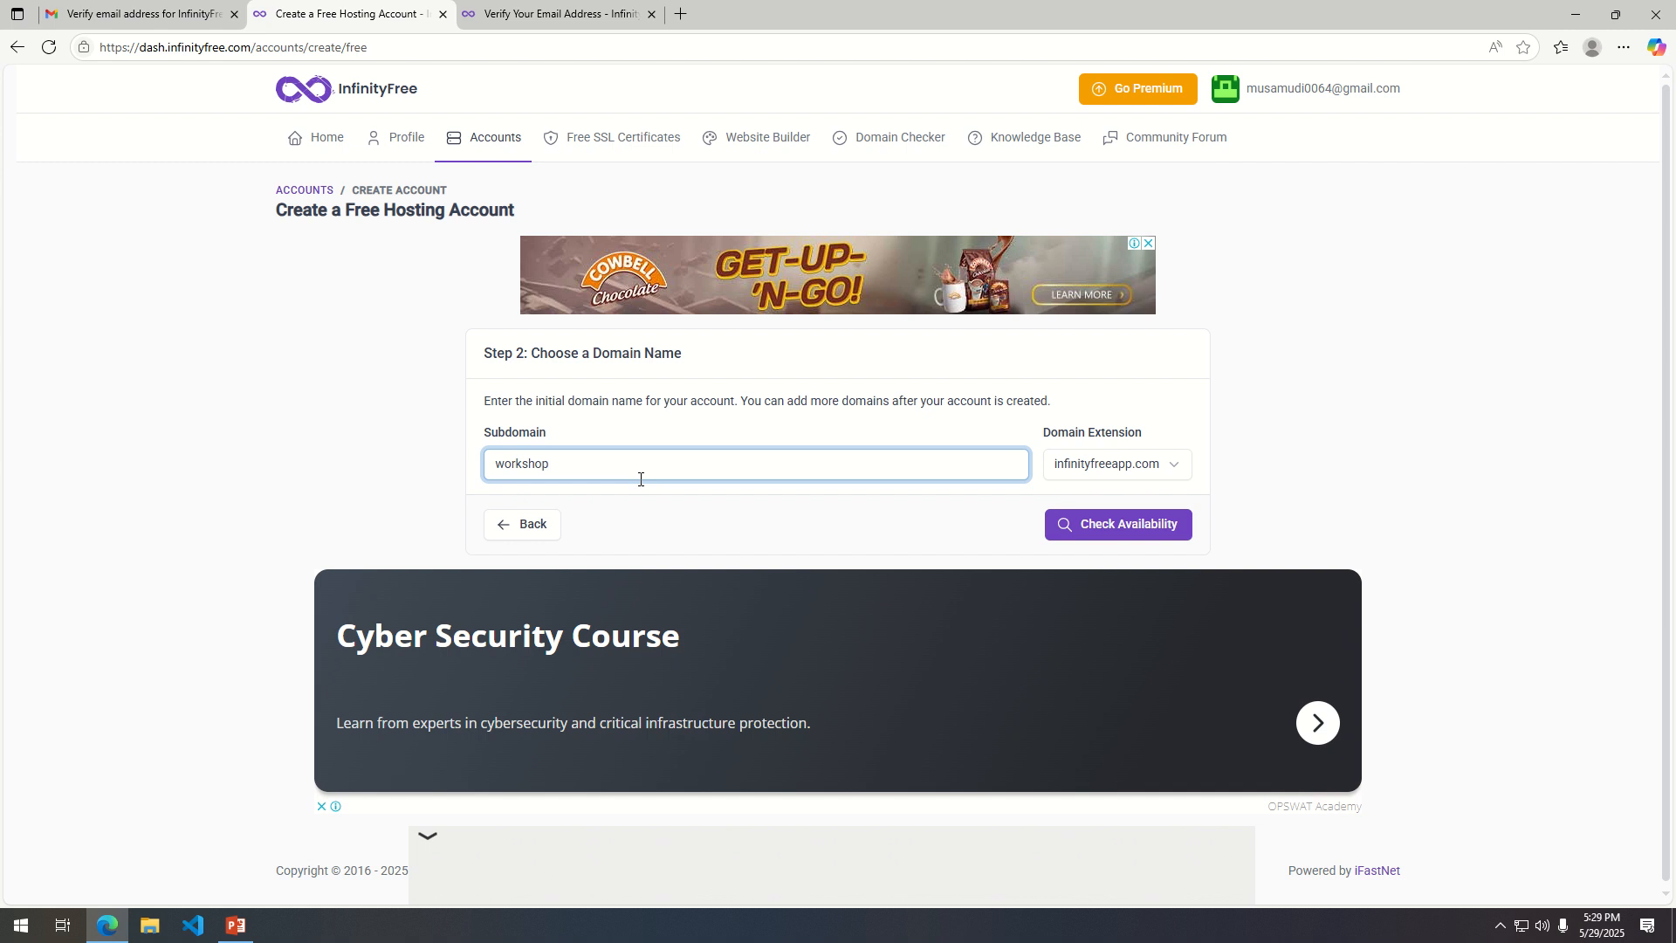
{"action": "left_click", "coordinate": [1170, 468]}
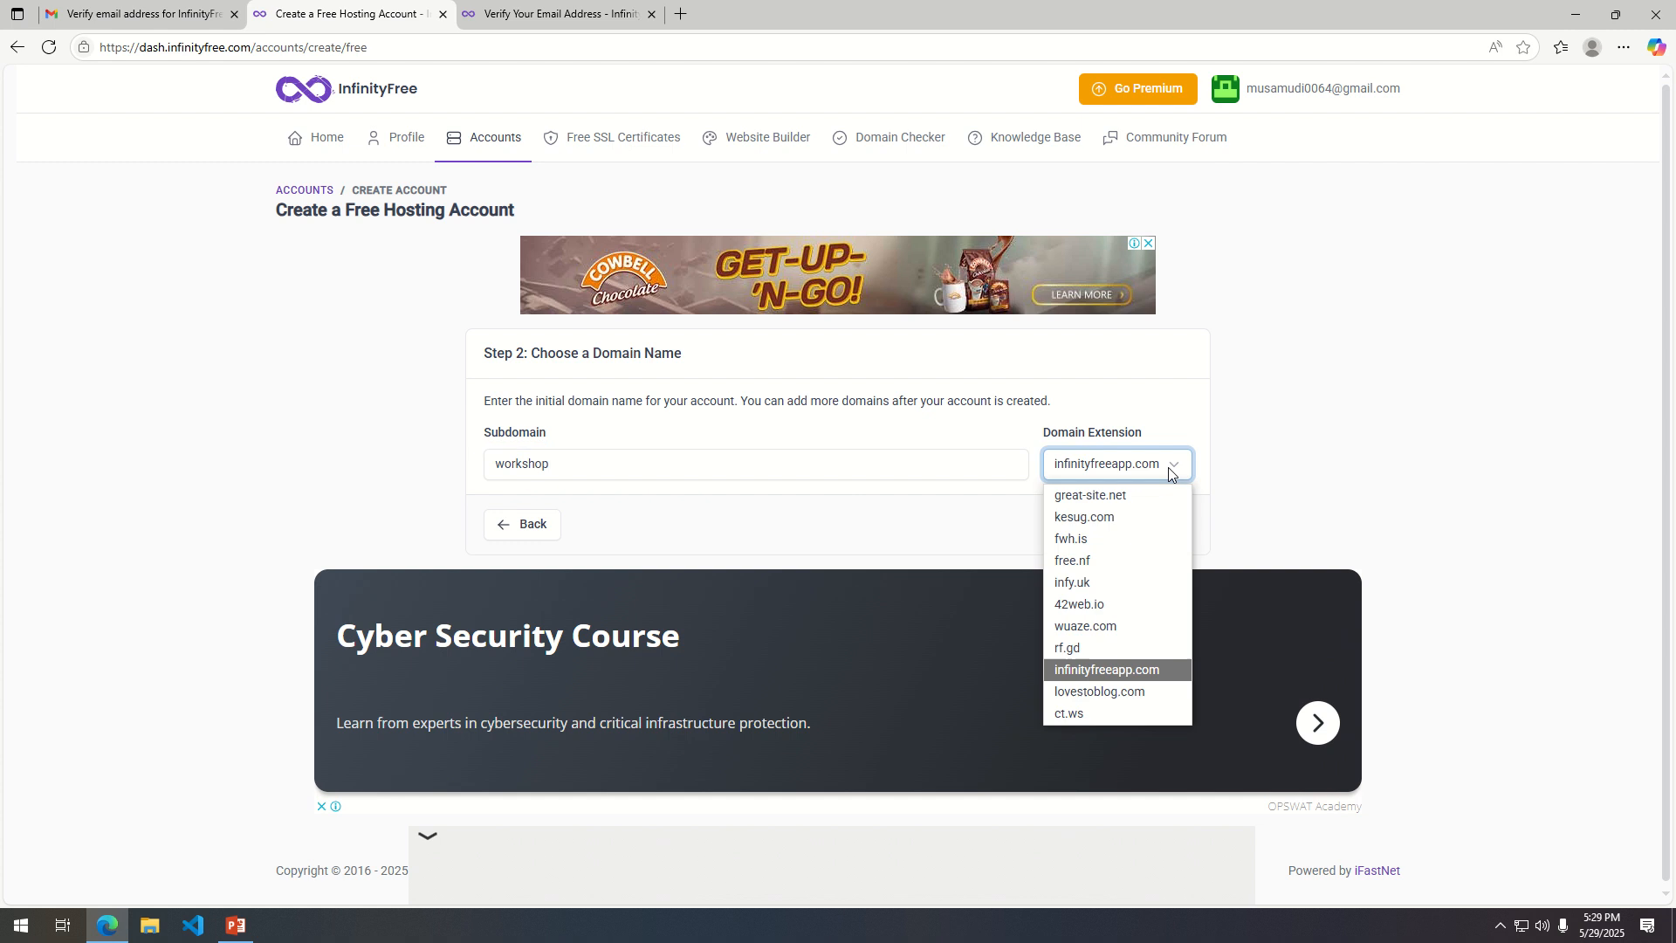
{"action": "left_click", "coordinate": [1087, 523]}
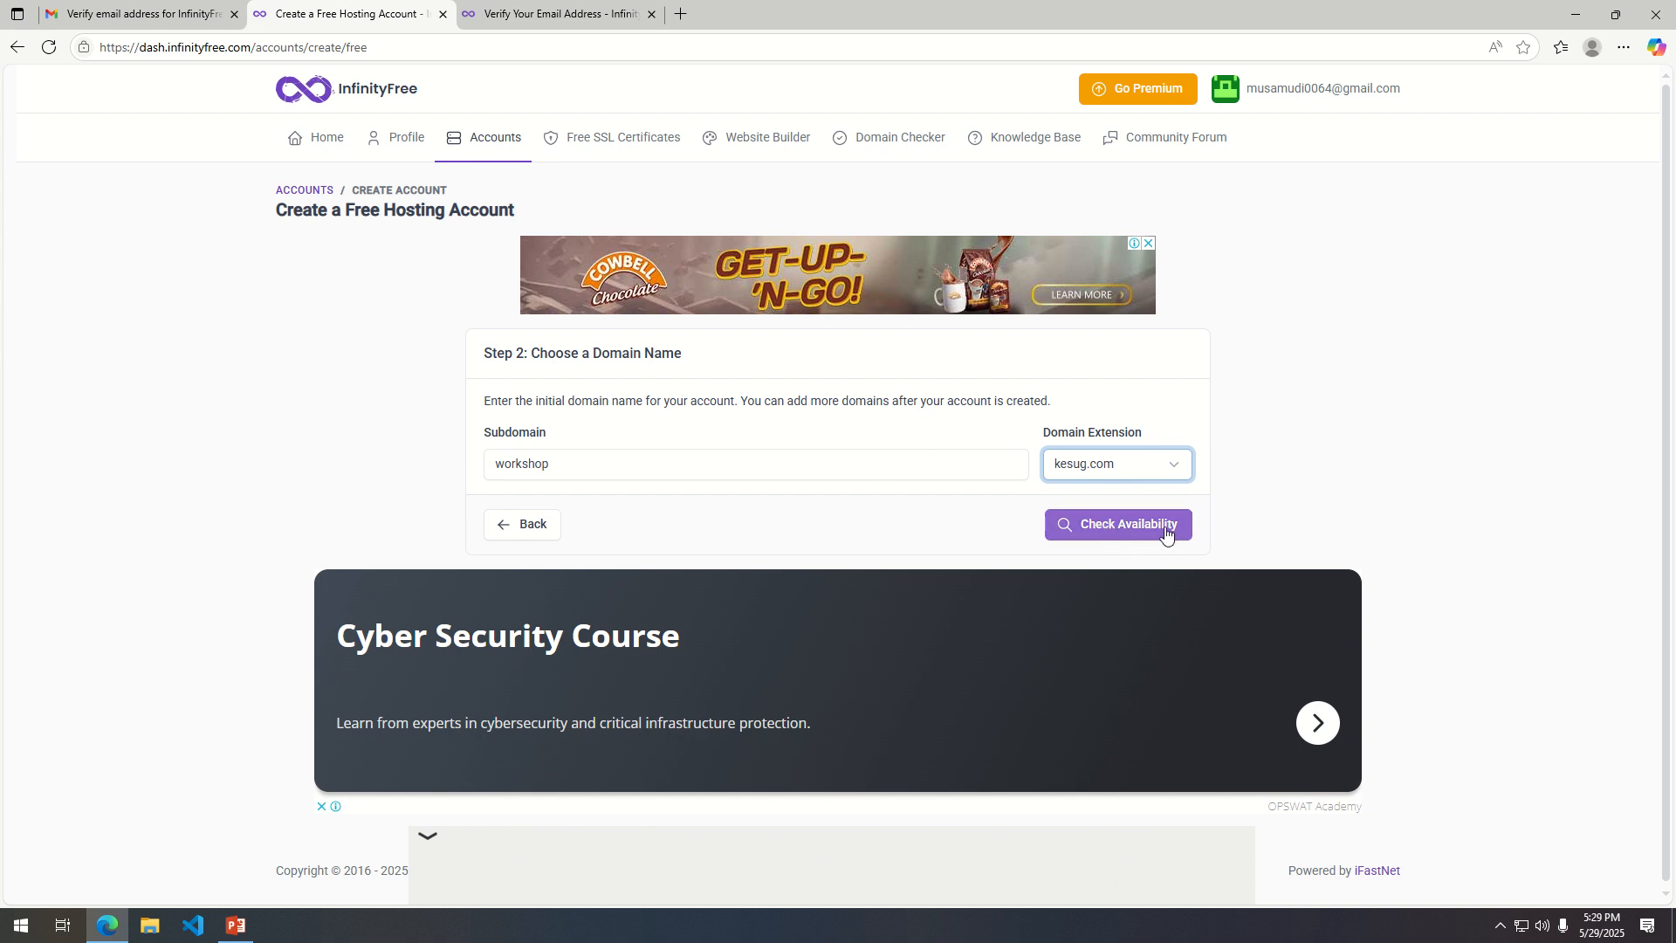
{"action": "left_click", "coordinate": [1147, 526]}
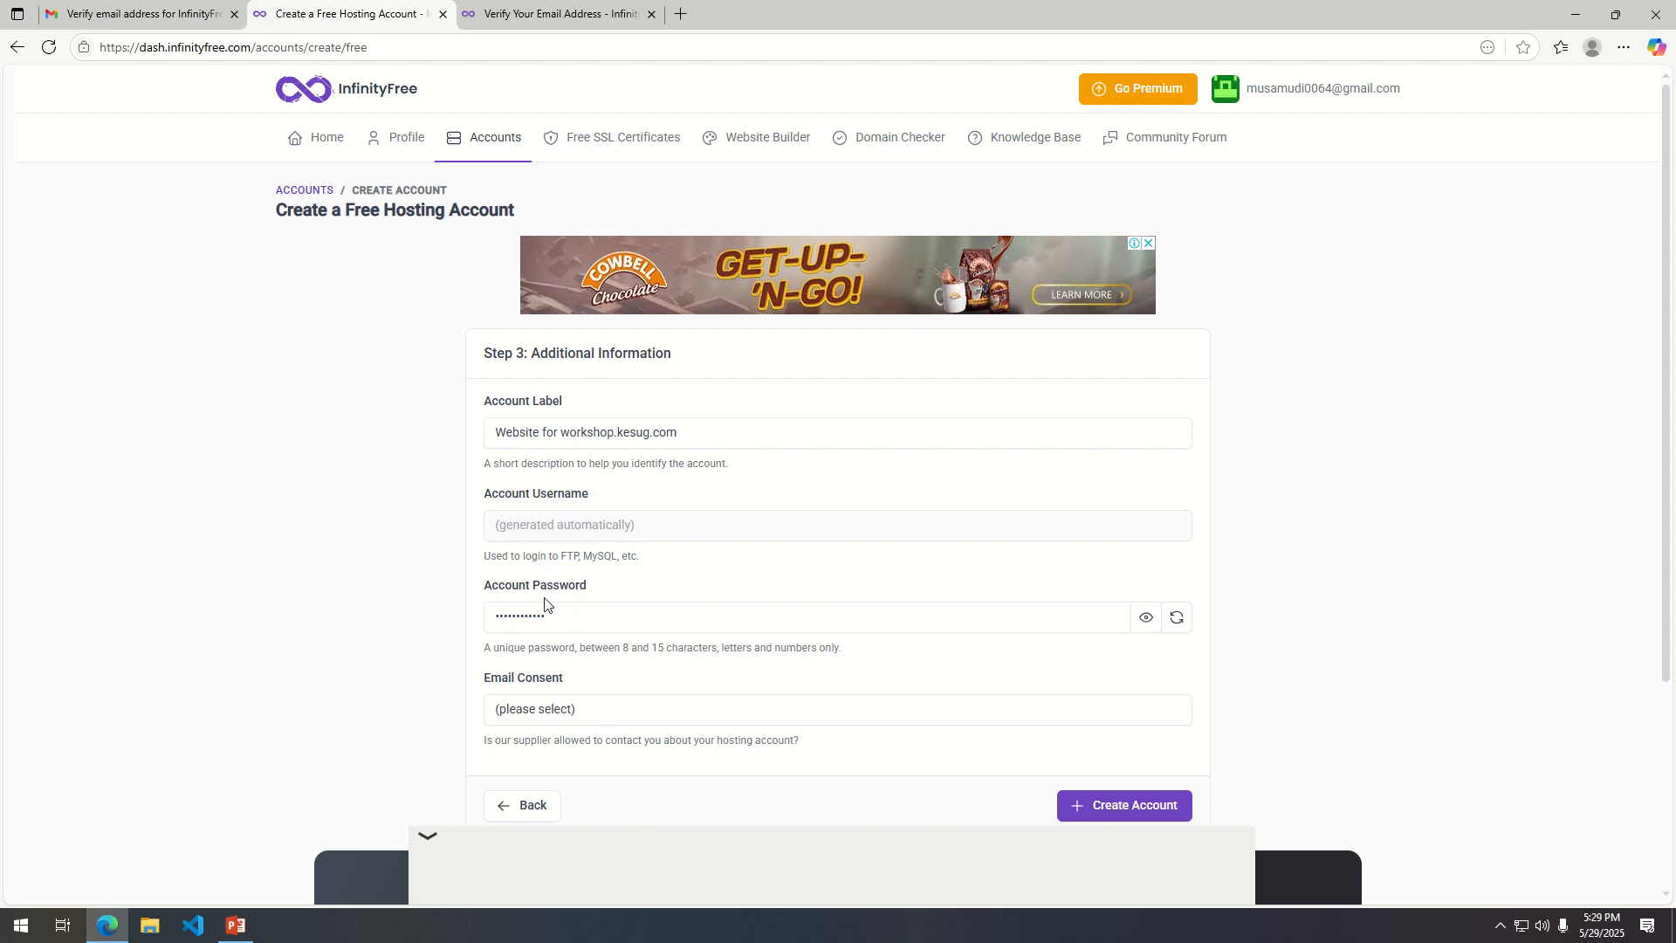
Reveal and select the generated account password, approve the e-mail consent, and create the workshop.kesug.com hosting account.
{"action": "left_click", "coordinate": [1146, 618]}
{"action": "left_click_drag", "start_coordinate": [601, 620], "coordinate": [453, 614]}
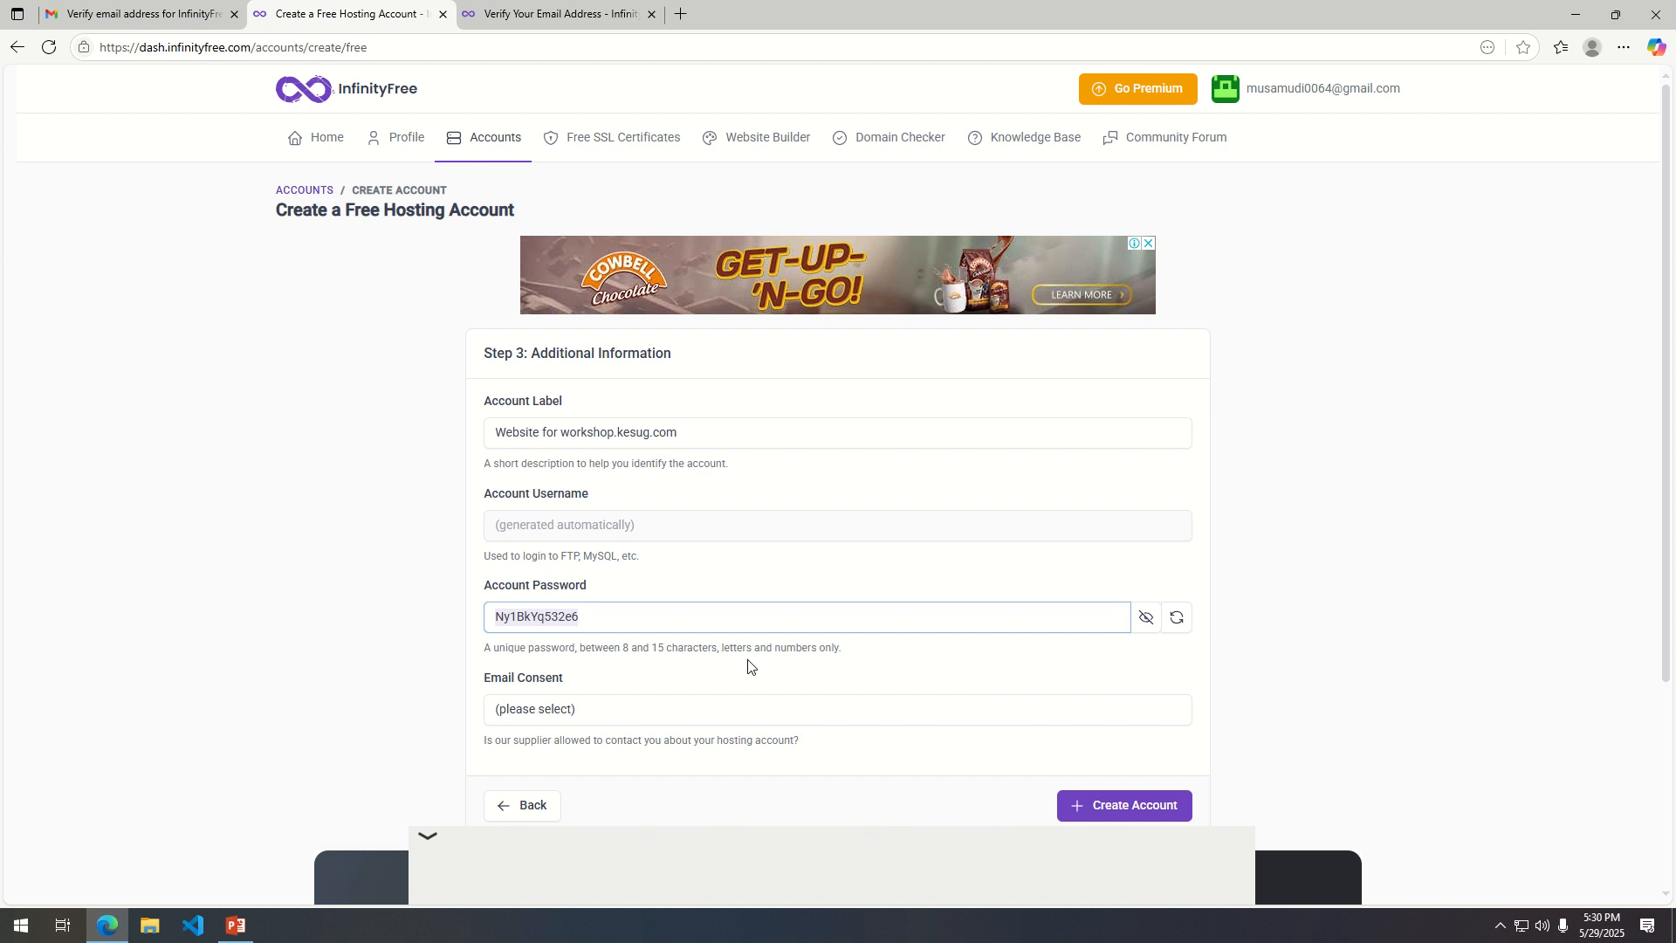
{"action": "left_click", "coordinate": [1133, 807]}
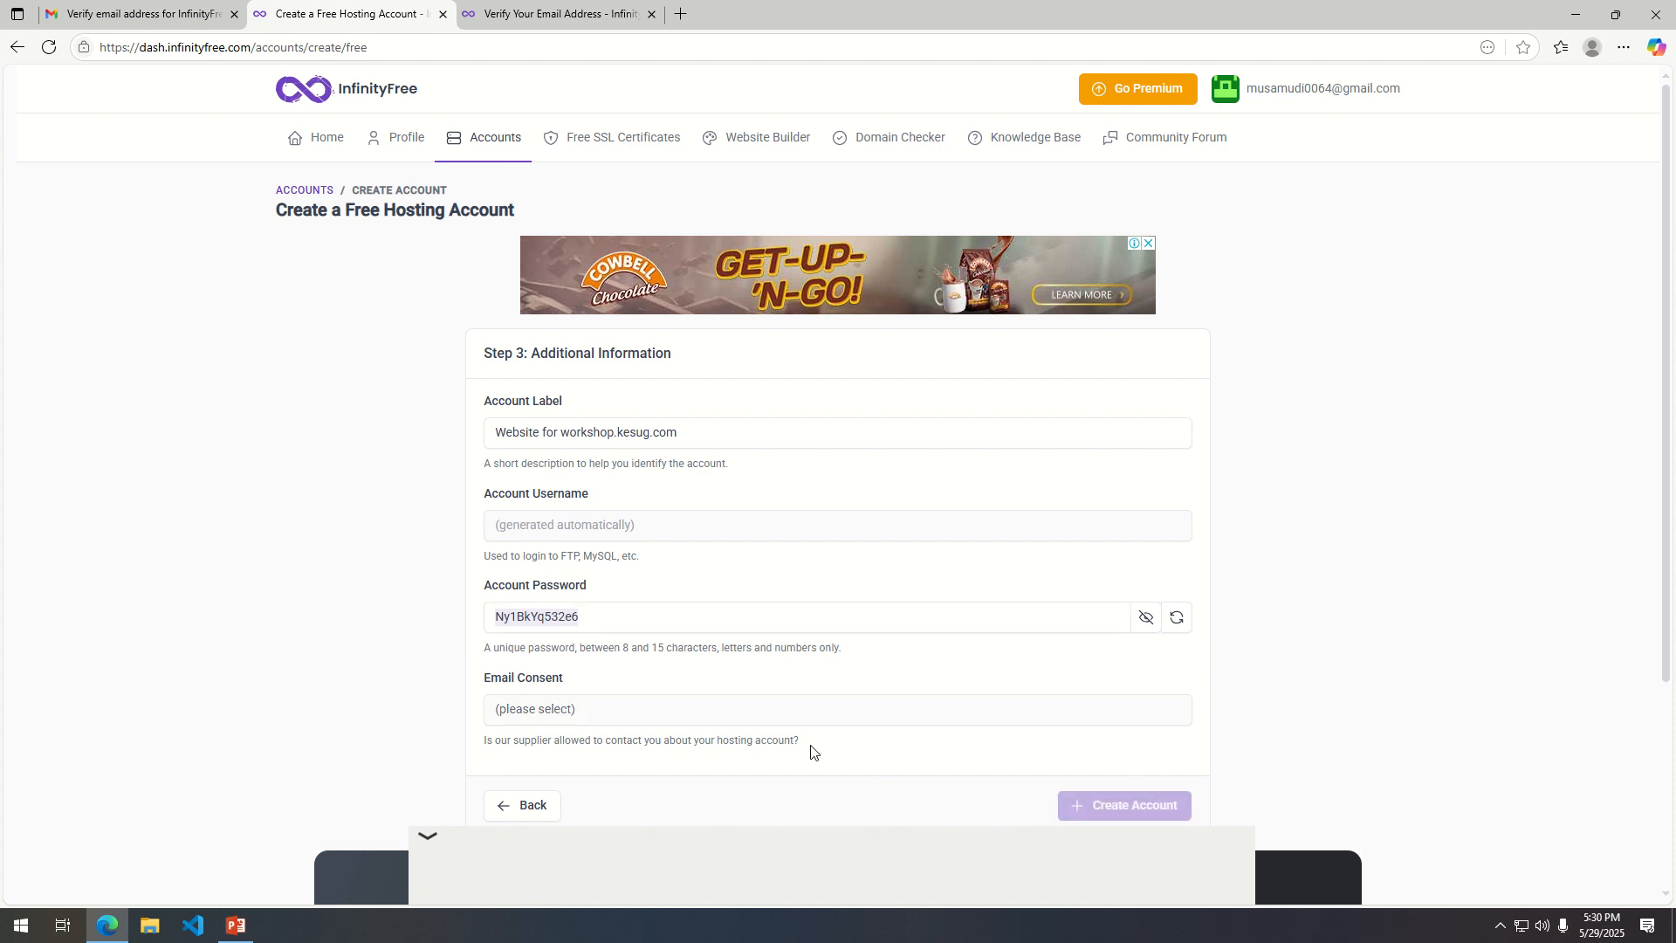
{"action": "left_click", "coordinate": [626, 714]}
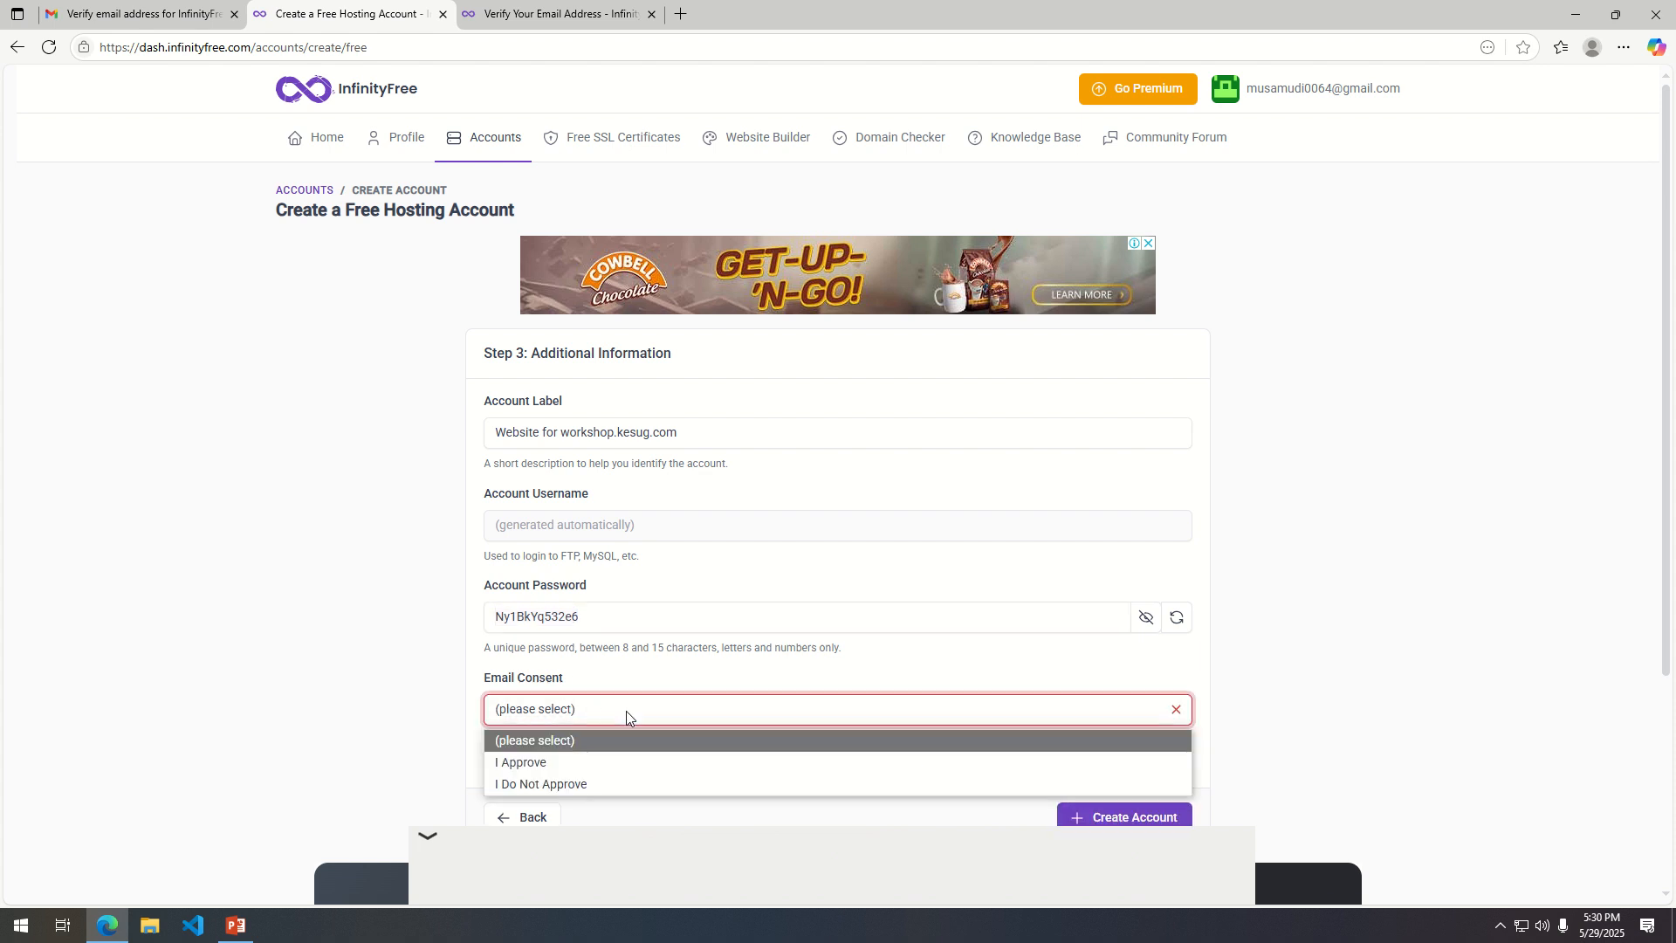
{"action": "left_click", "coordinate": [592, 773]}
{"action": "left_click", "coordinate": [1083, 821]}
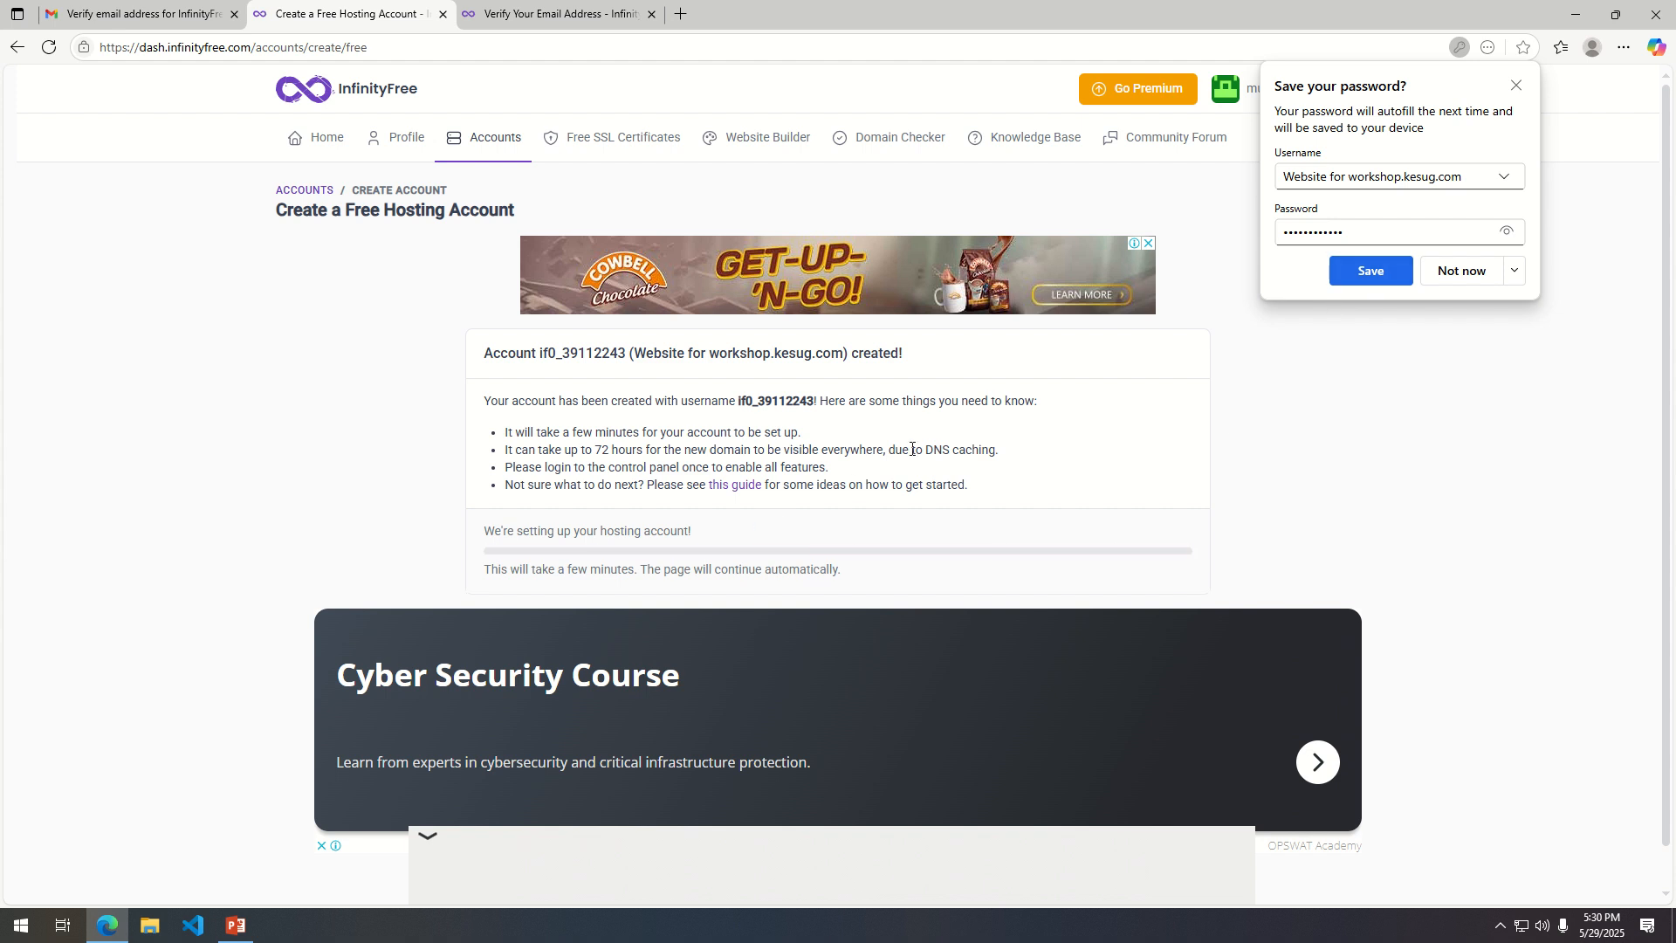
{"action": "scroll", "coordinate": [785, 471], "scroll_direction": "down", "scroll_amount": 1}
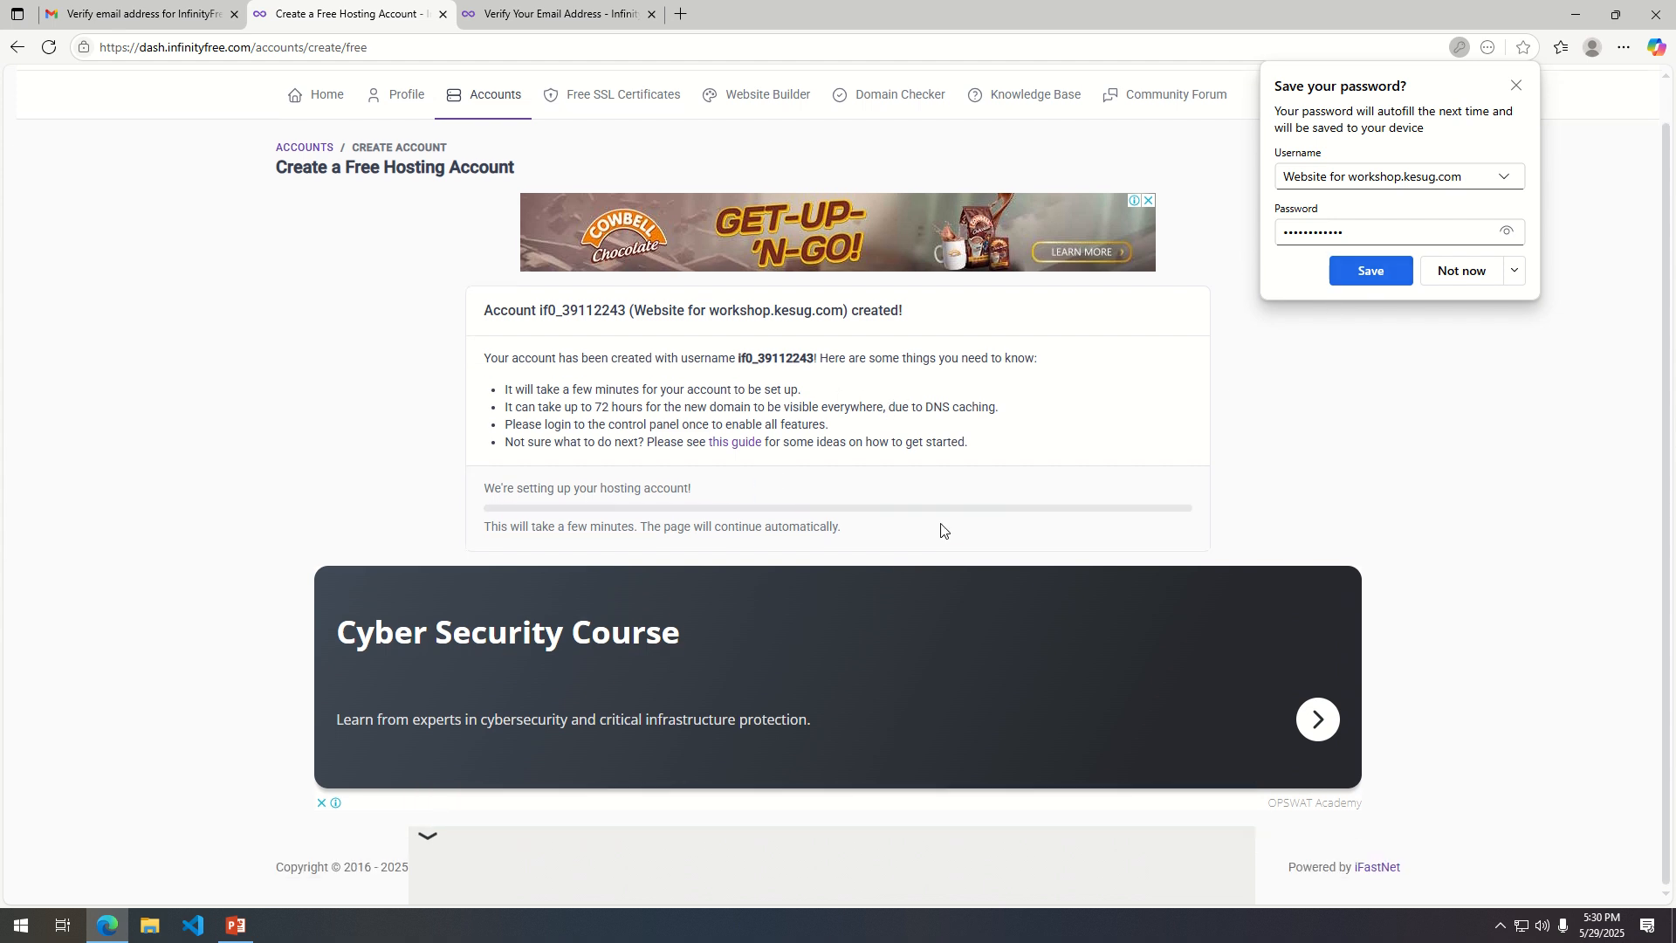
{"action": "left_click", "coordinate": [1334, 718]}
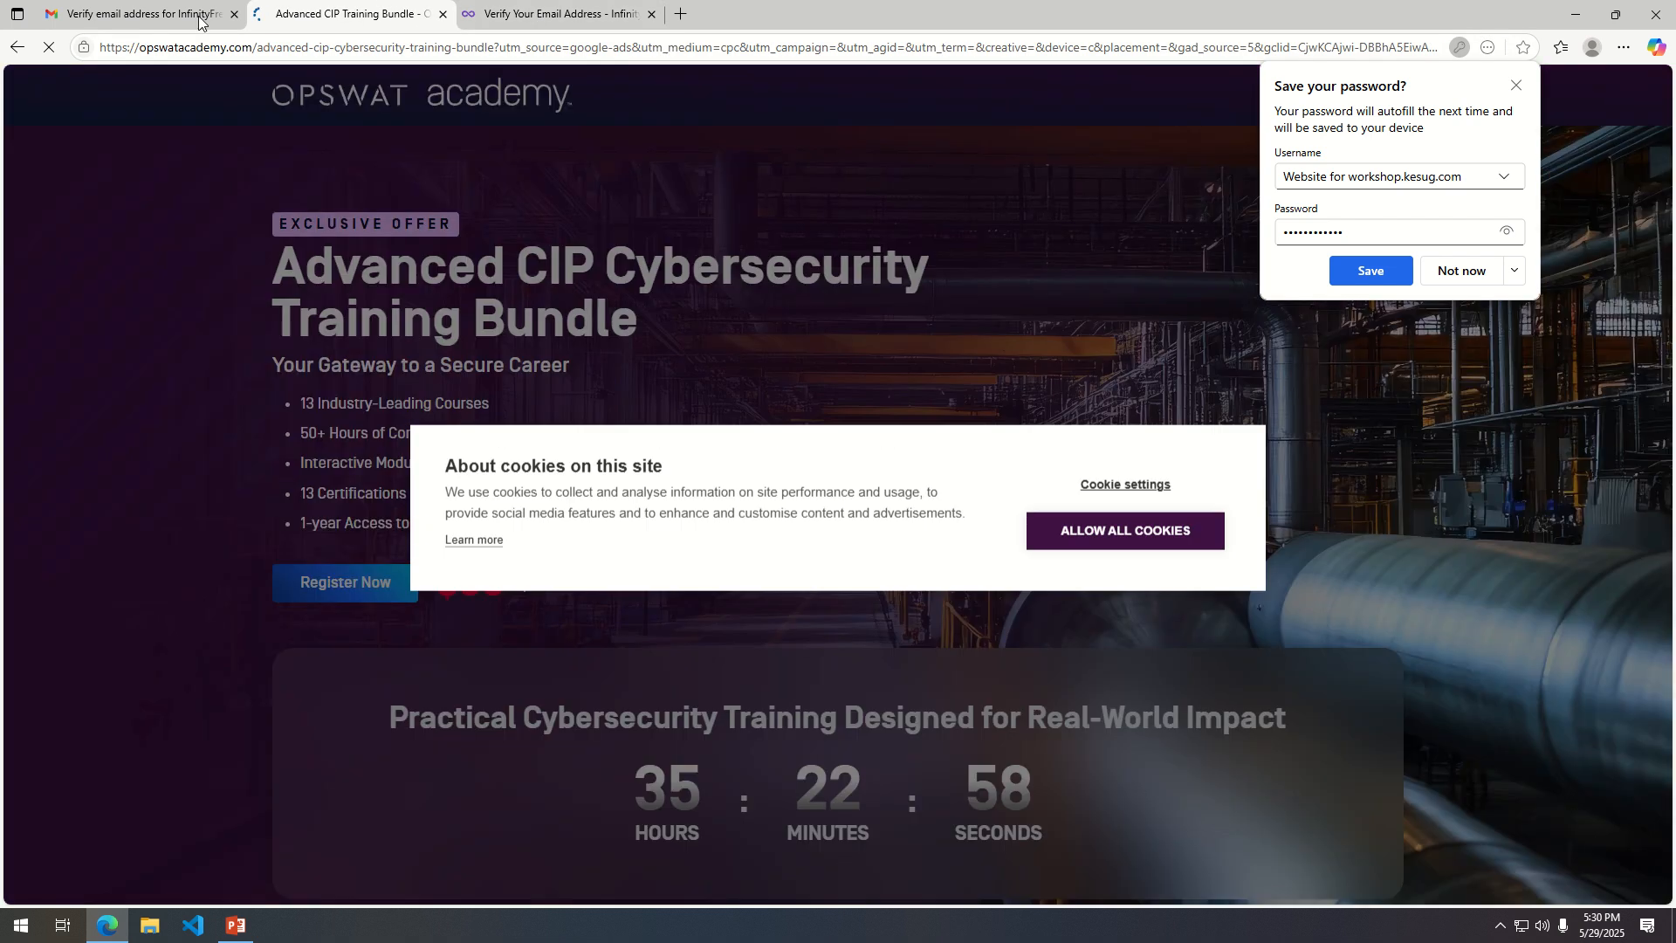
{"action": "left_click", "coordinate": [16, 49]}
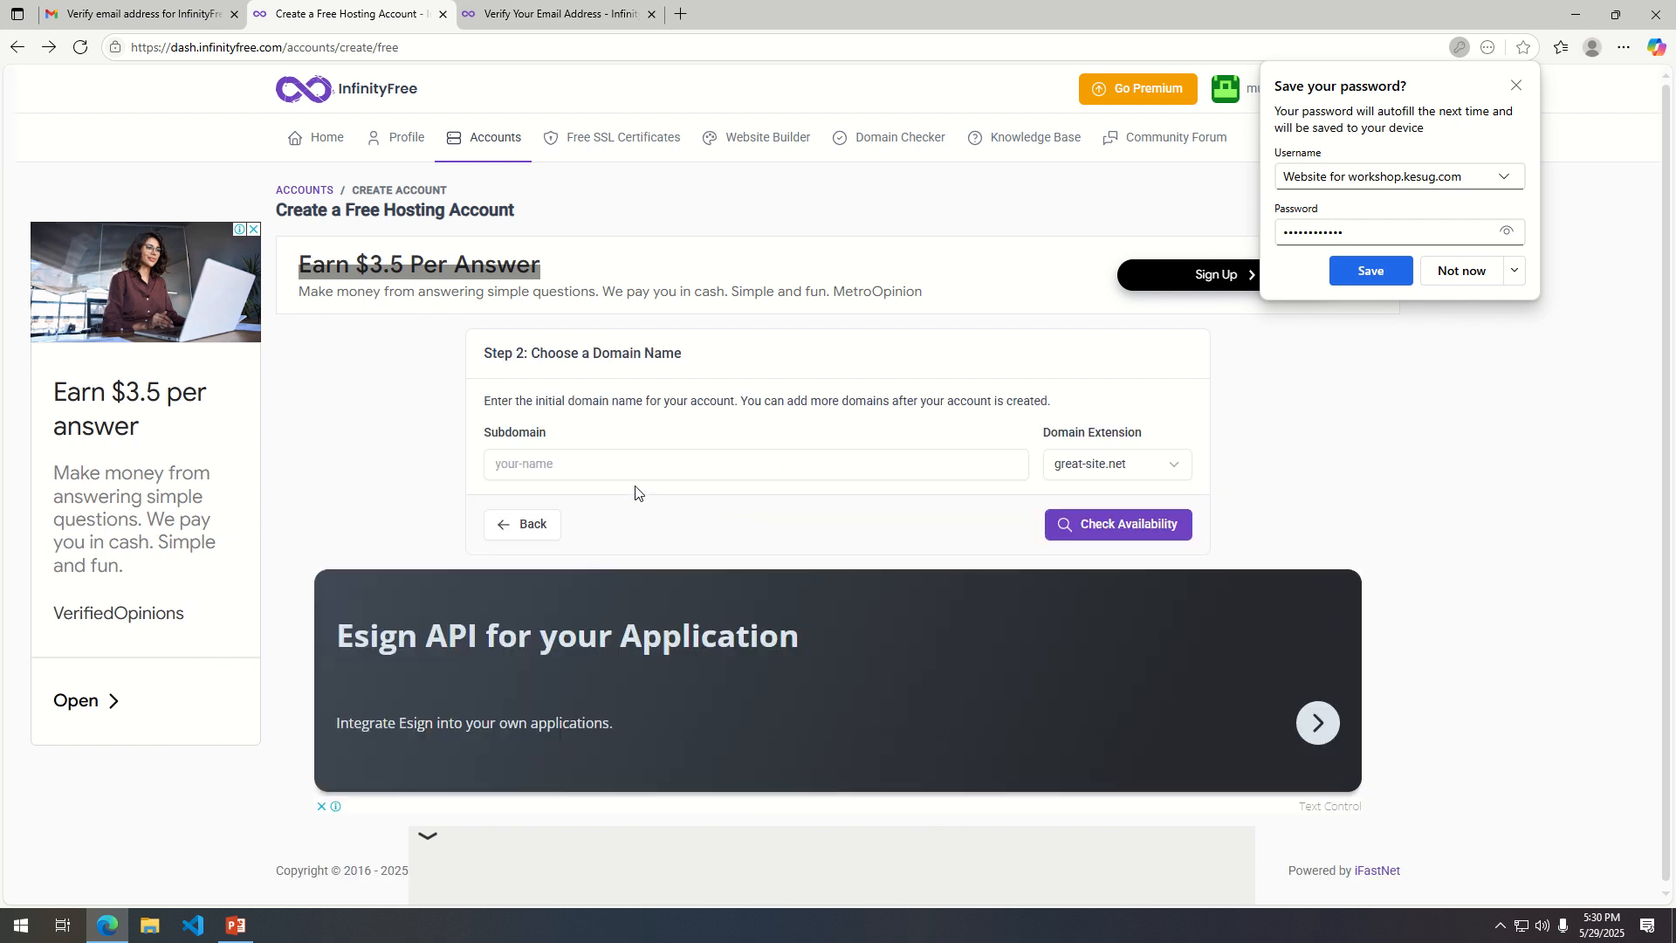
Try to reuse the subdomain workshop with the kesug.com extension by checking its availability again.
{"action": "left_click", "coordinate": [729, 467]}
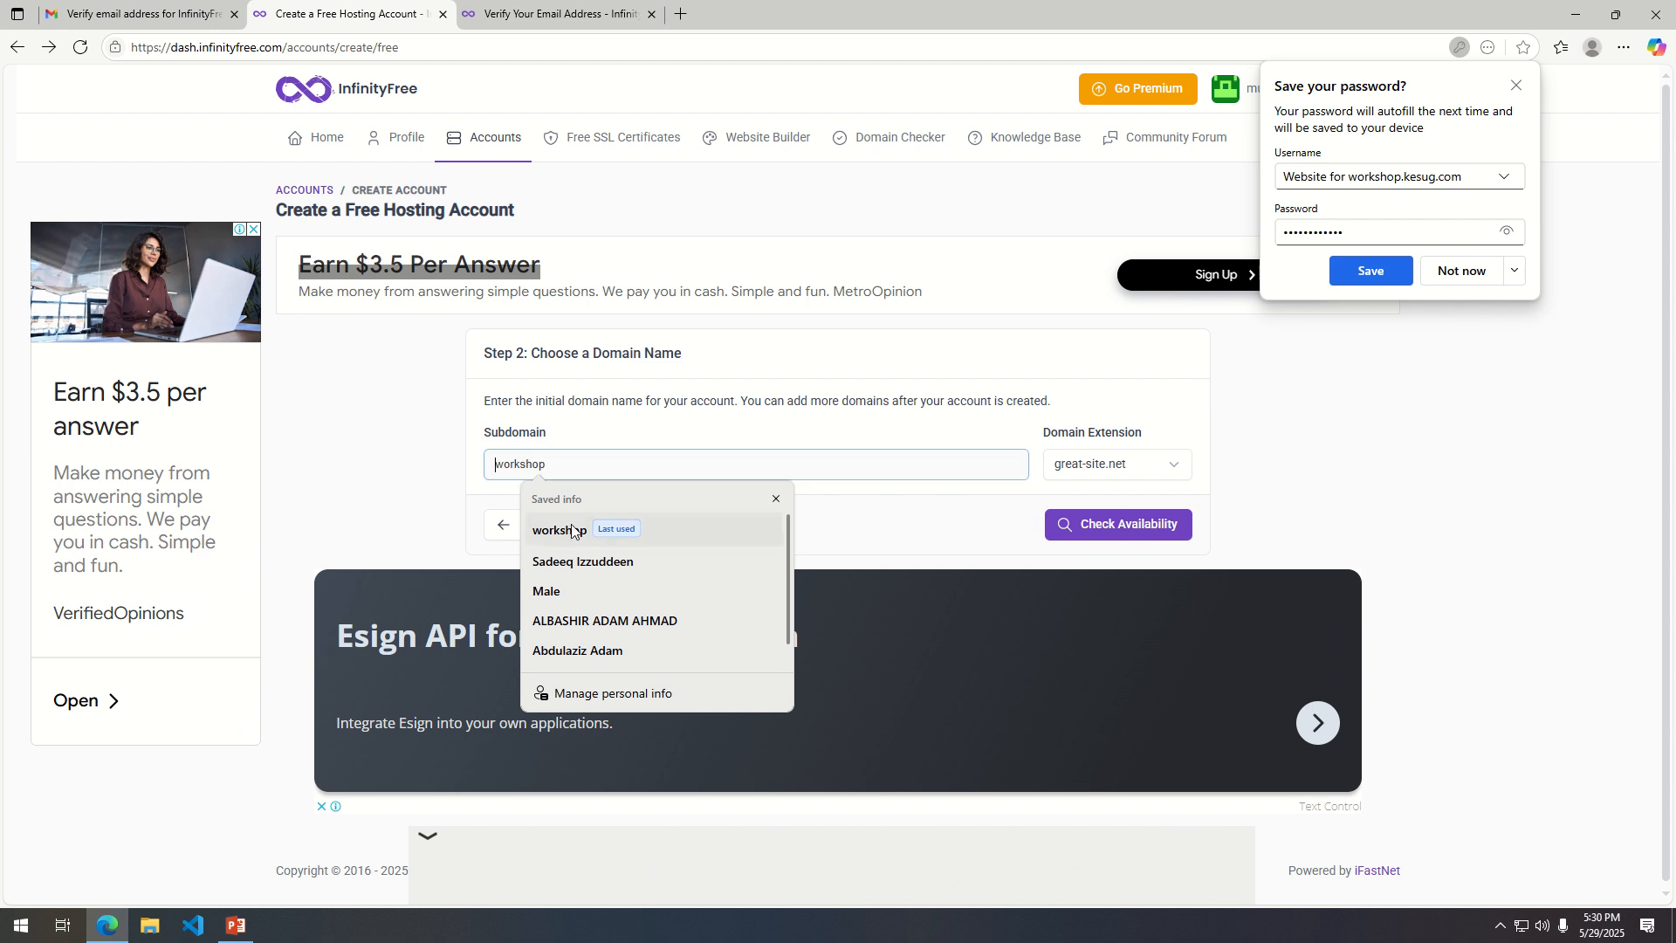
{"action": "left_click", "coordinate": [700, 524]}
{"action": "left_click", "coordinate": [1123, 472]}
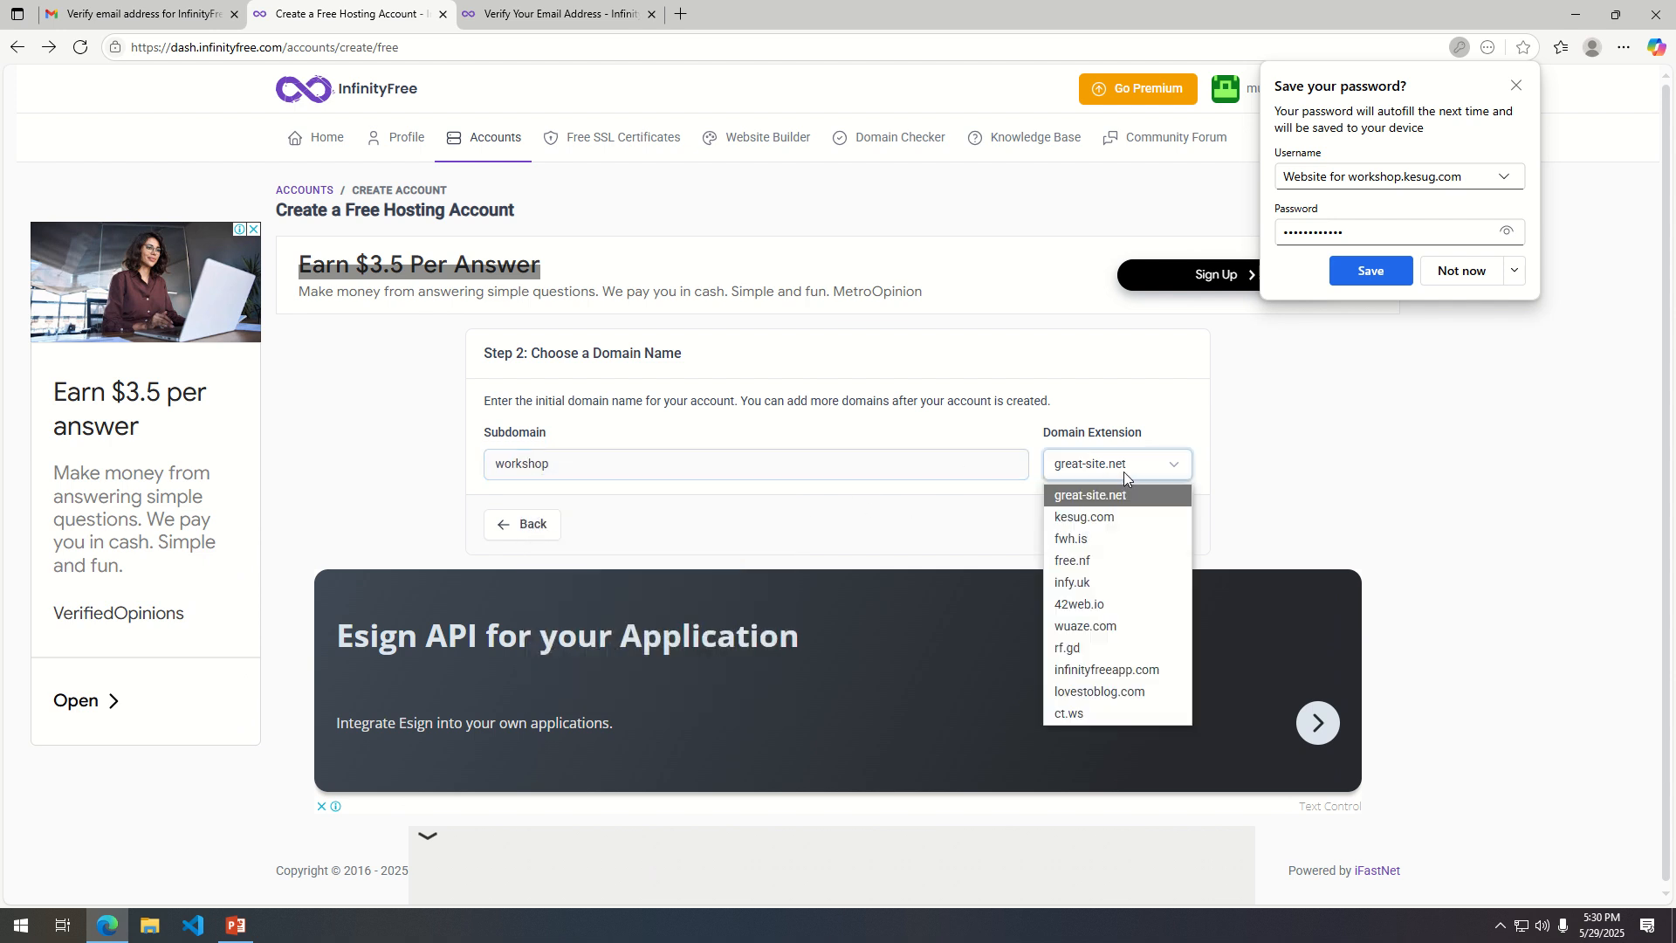
{"action": "left_click", "coordinate": [1102, 517]}
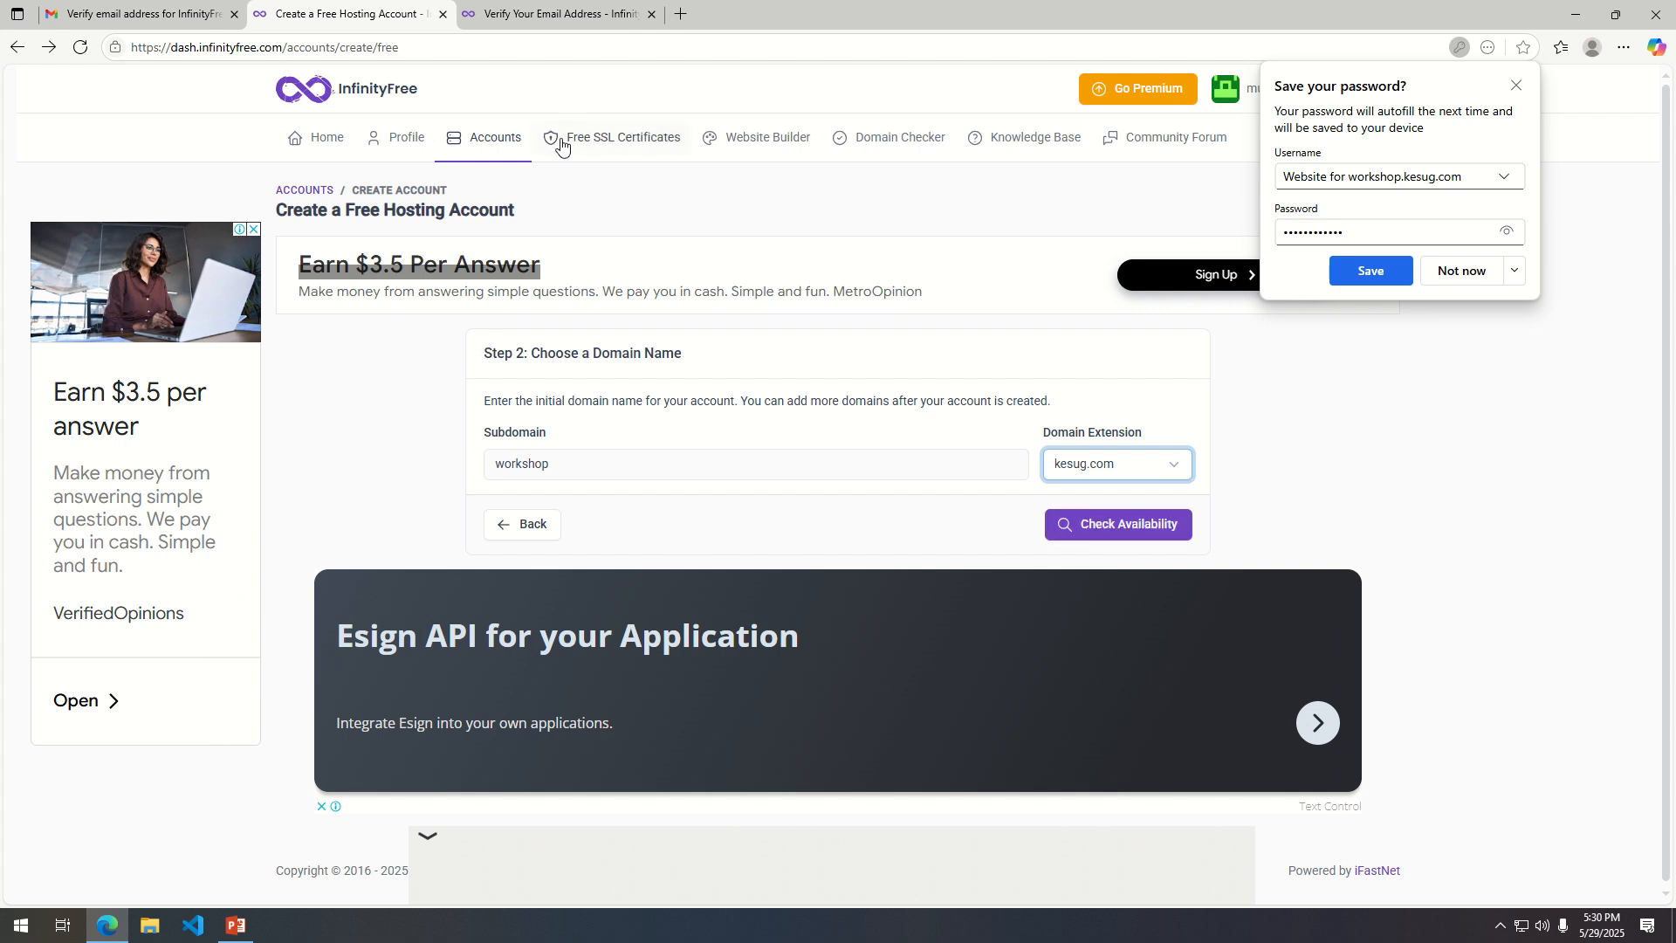
{"action": "left_click", "coordinate": [1059, 525]}
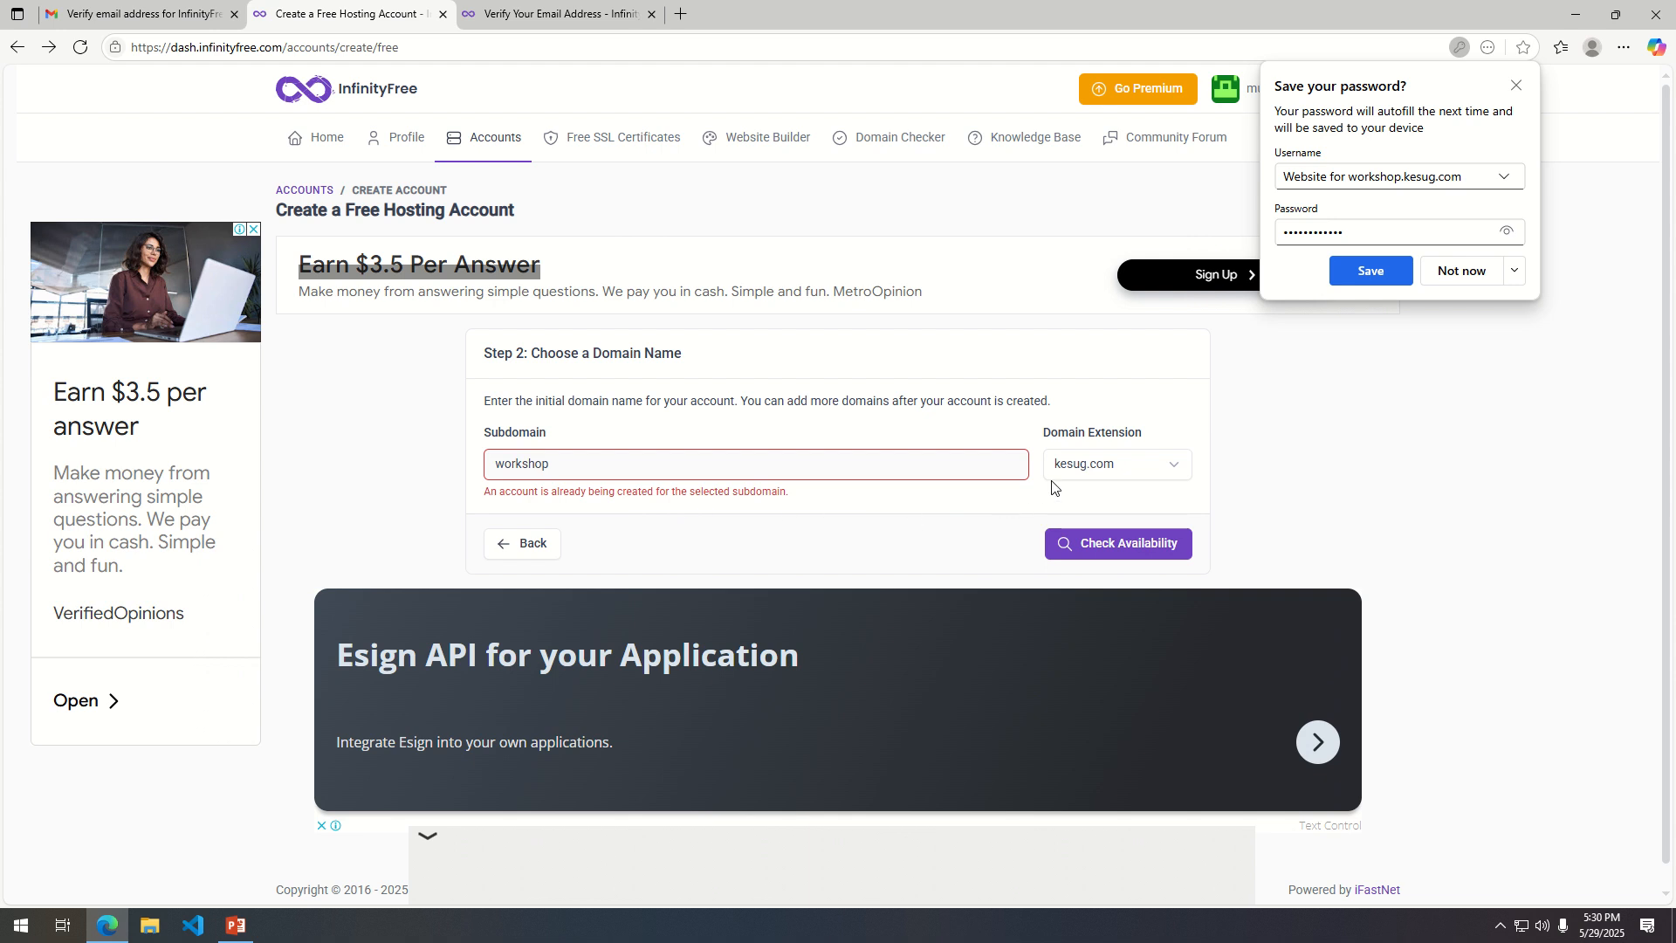
Change the subdomain to workshop1 and check its availability.
{"action": "left_click", "coordinate": [592, 472]}
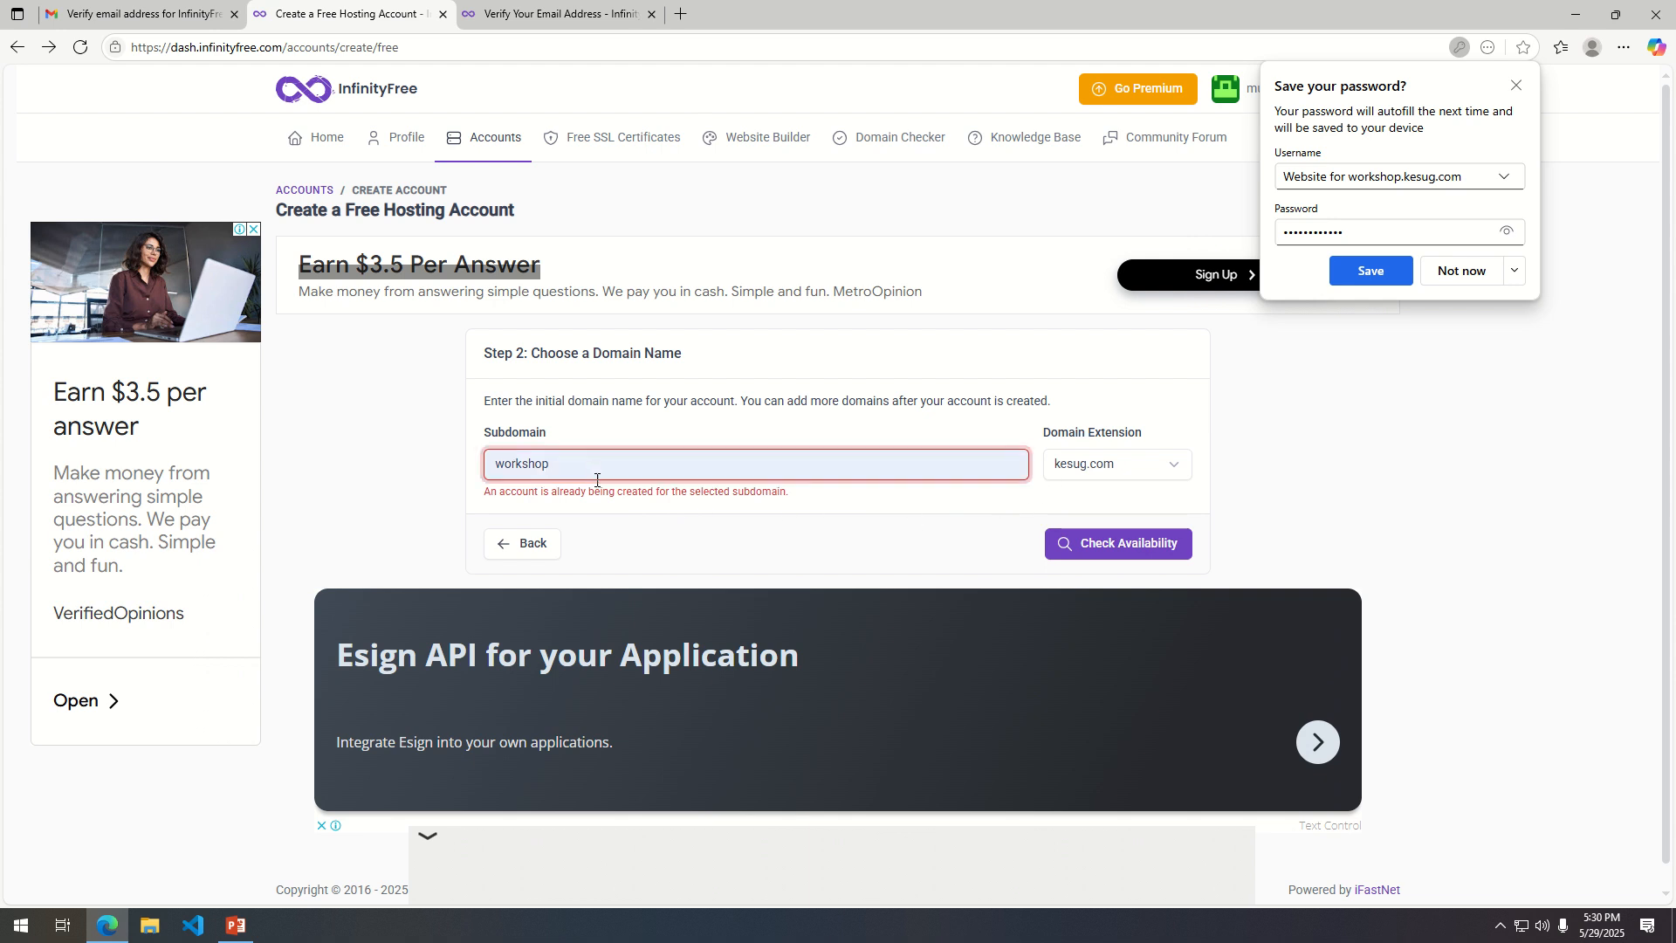
{"action": "type", "text": "1"}
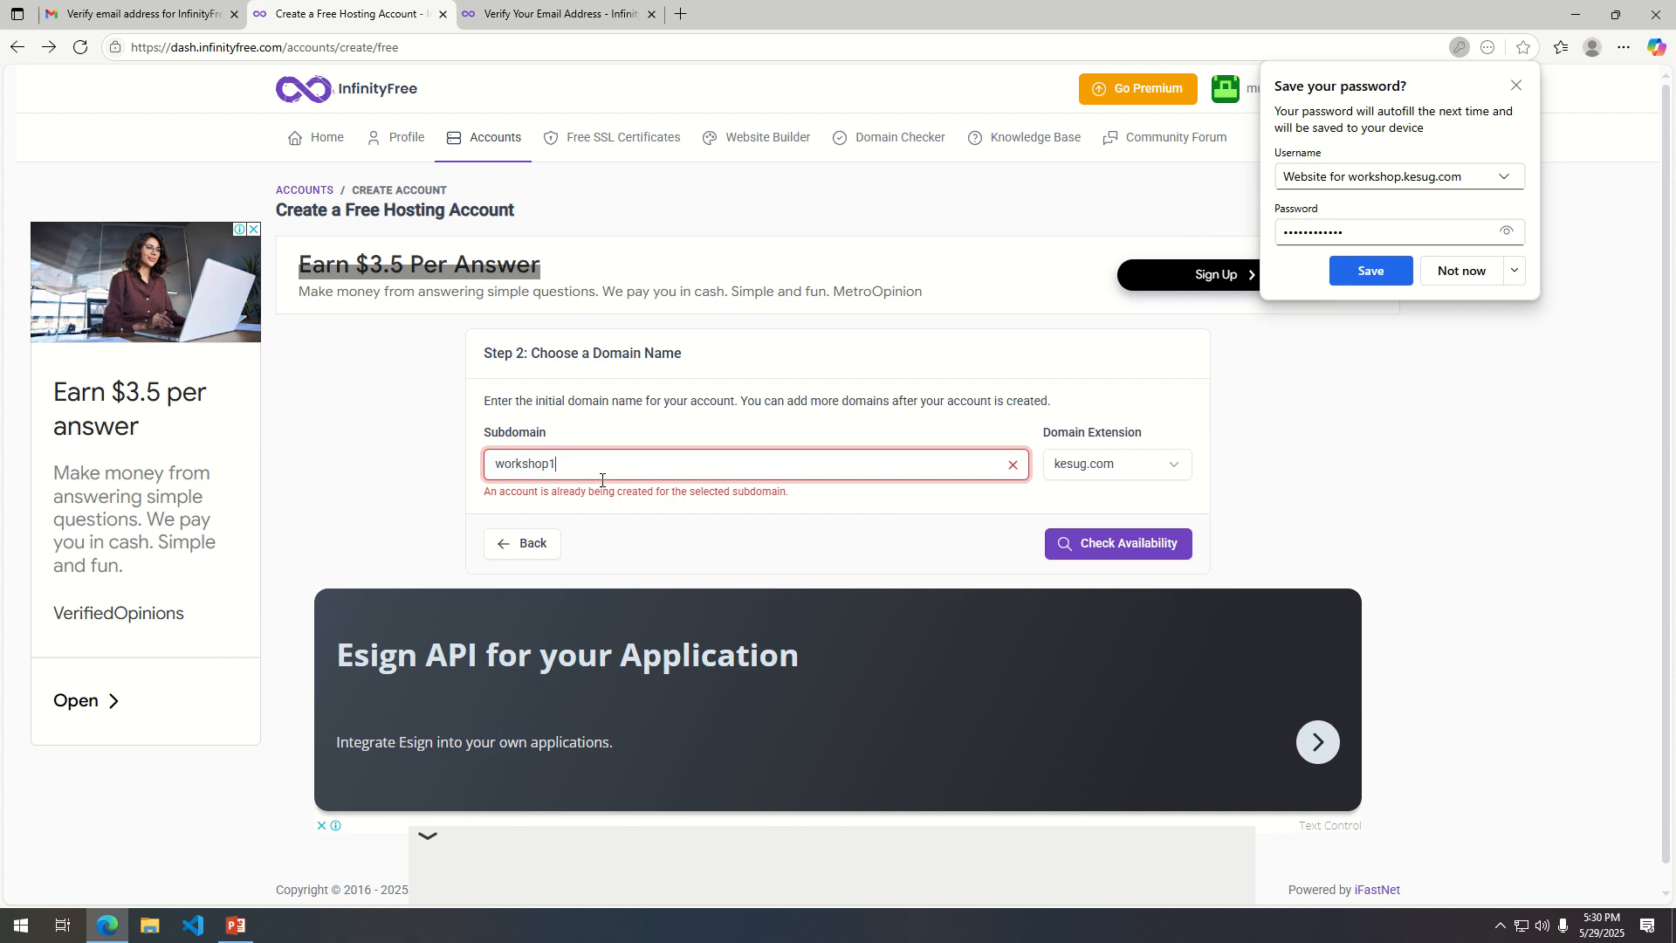
{"action": "left_click", "coordinate": [1132, 539]}
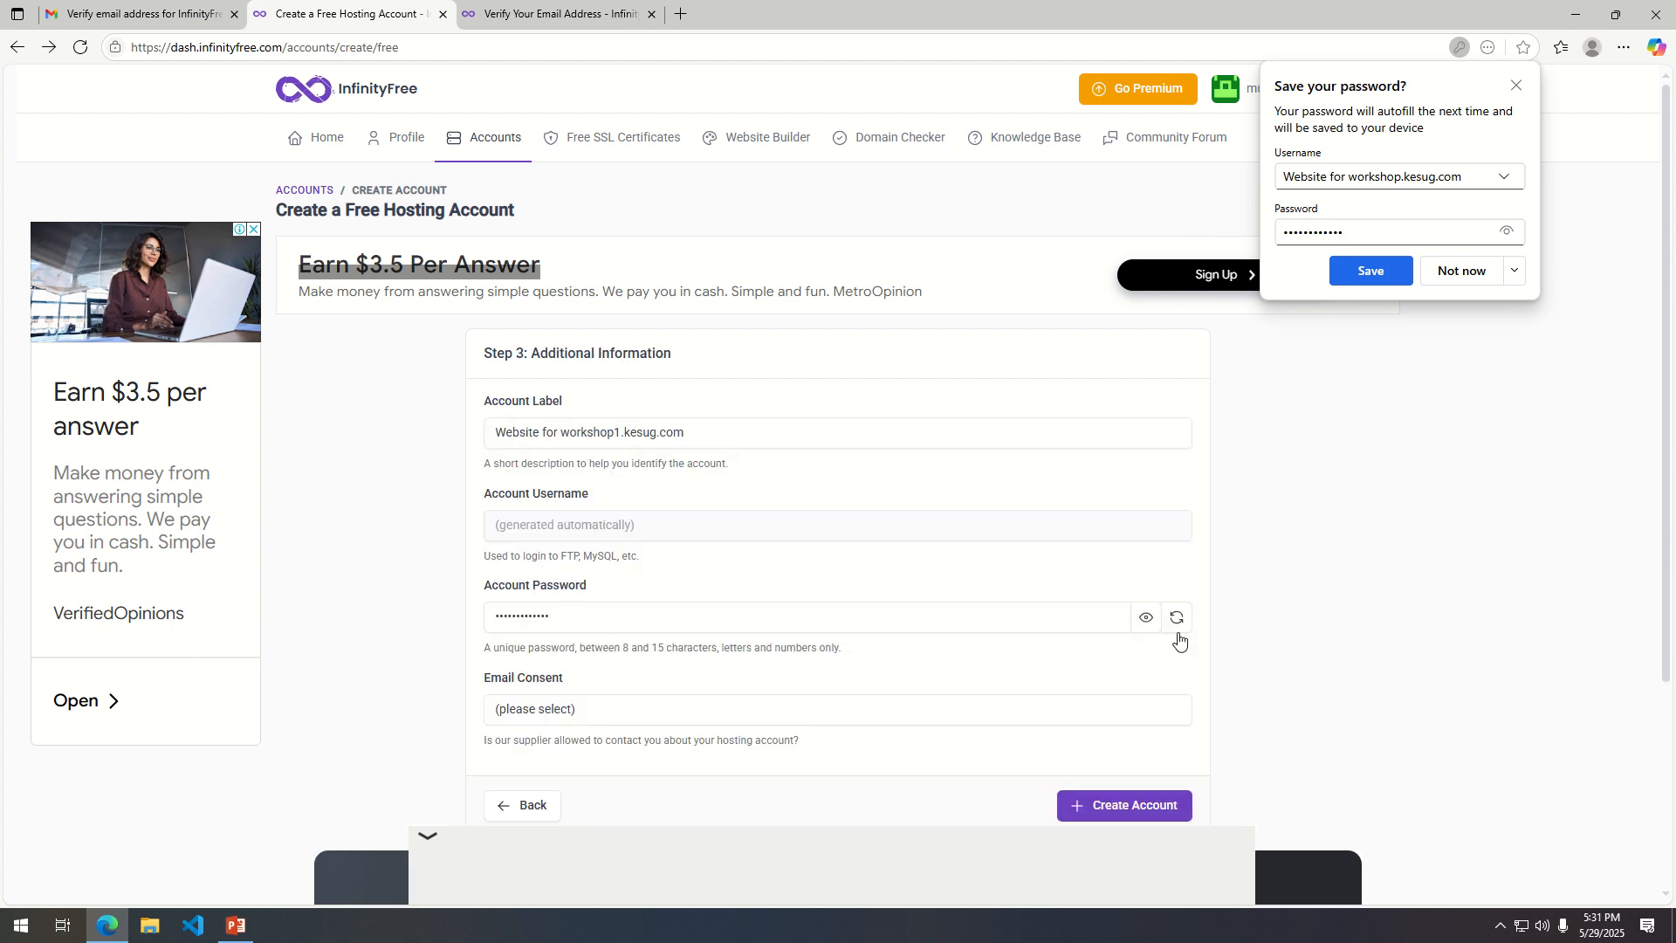
Copy the generated password, create the workshop1.kesug.com account with e-mail consent approved, and save its login in the browser.
{"action": "left_click", "coordinate": [1146, 618]}
{"action": "left_click_drag", "start_coordinate": [604, 610], "coordinate": [448, 614]}
{"action": "key", "text": "ctrl+c"}
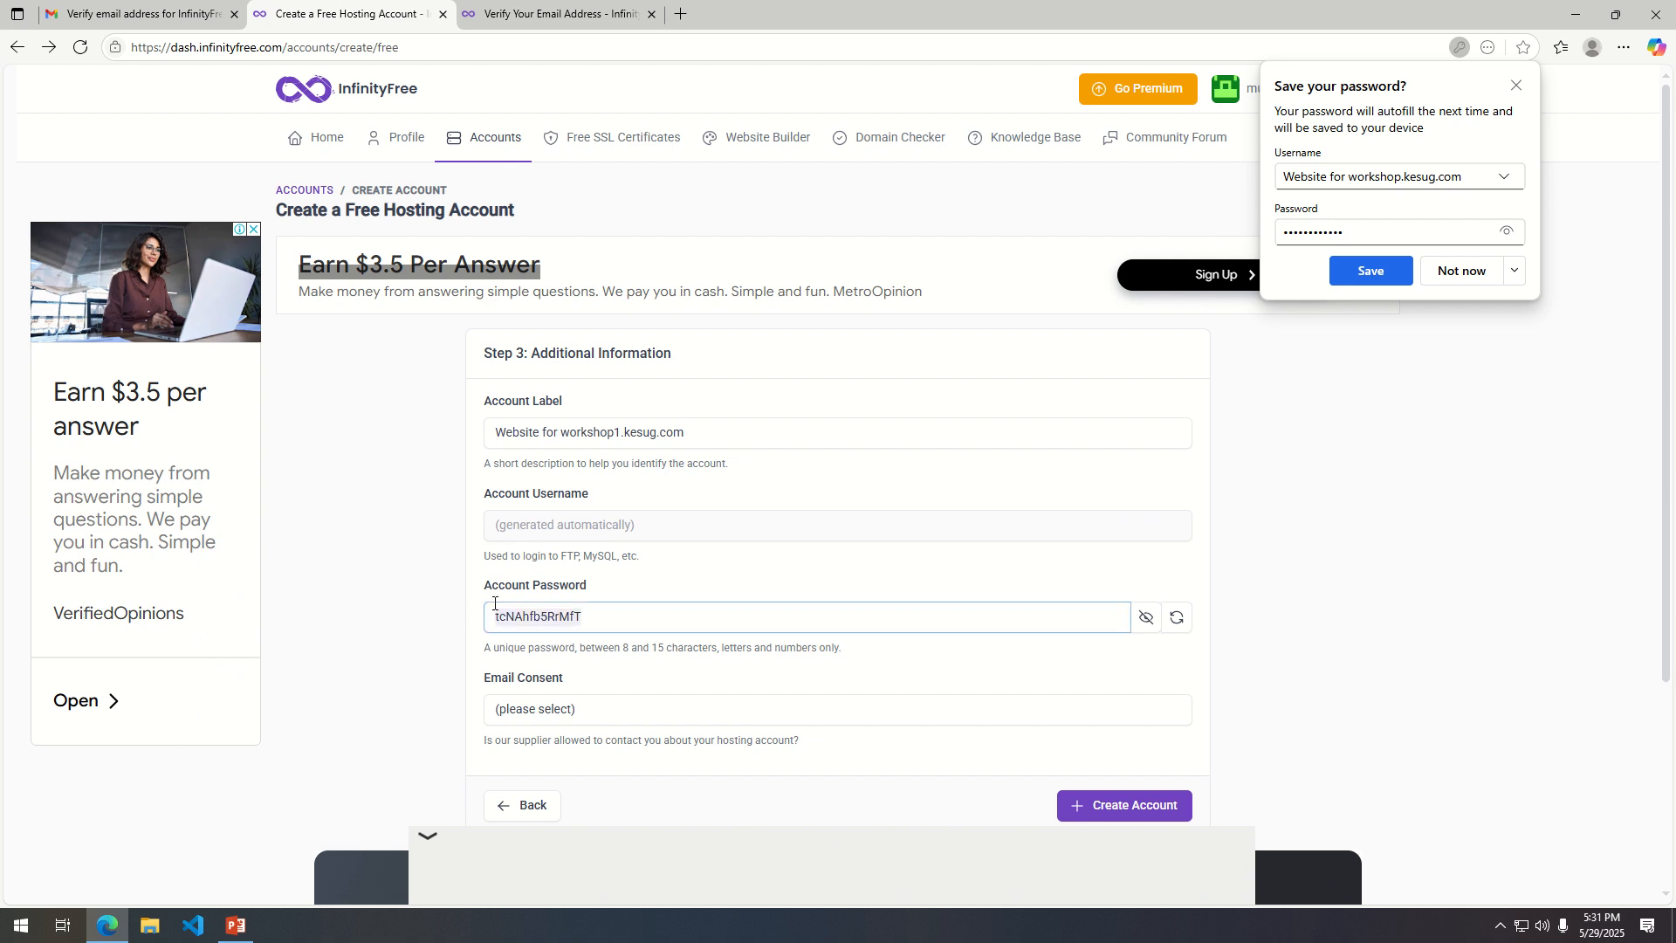
{"action": "left_click", "coordinate": [768, 716]}
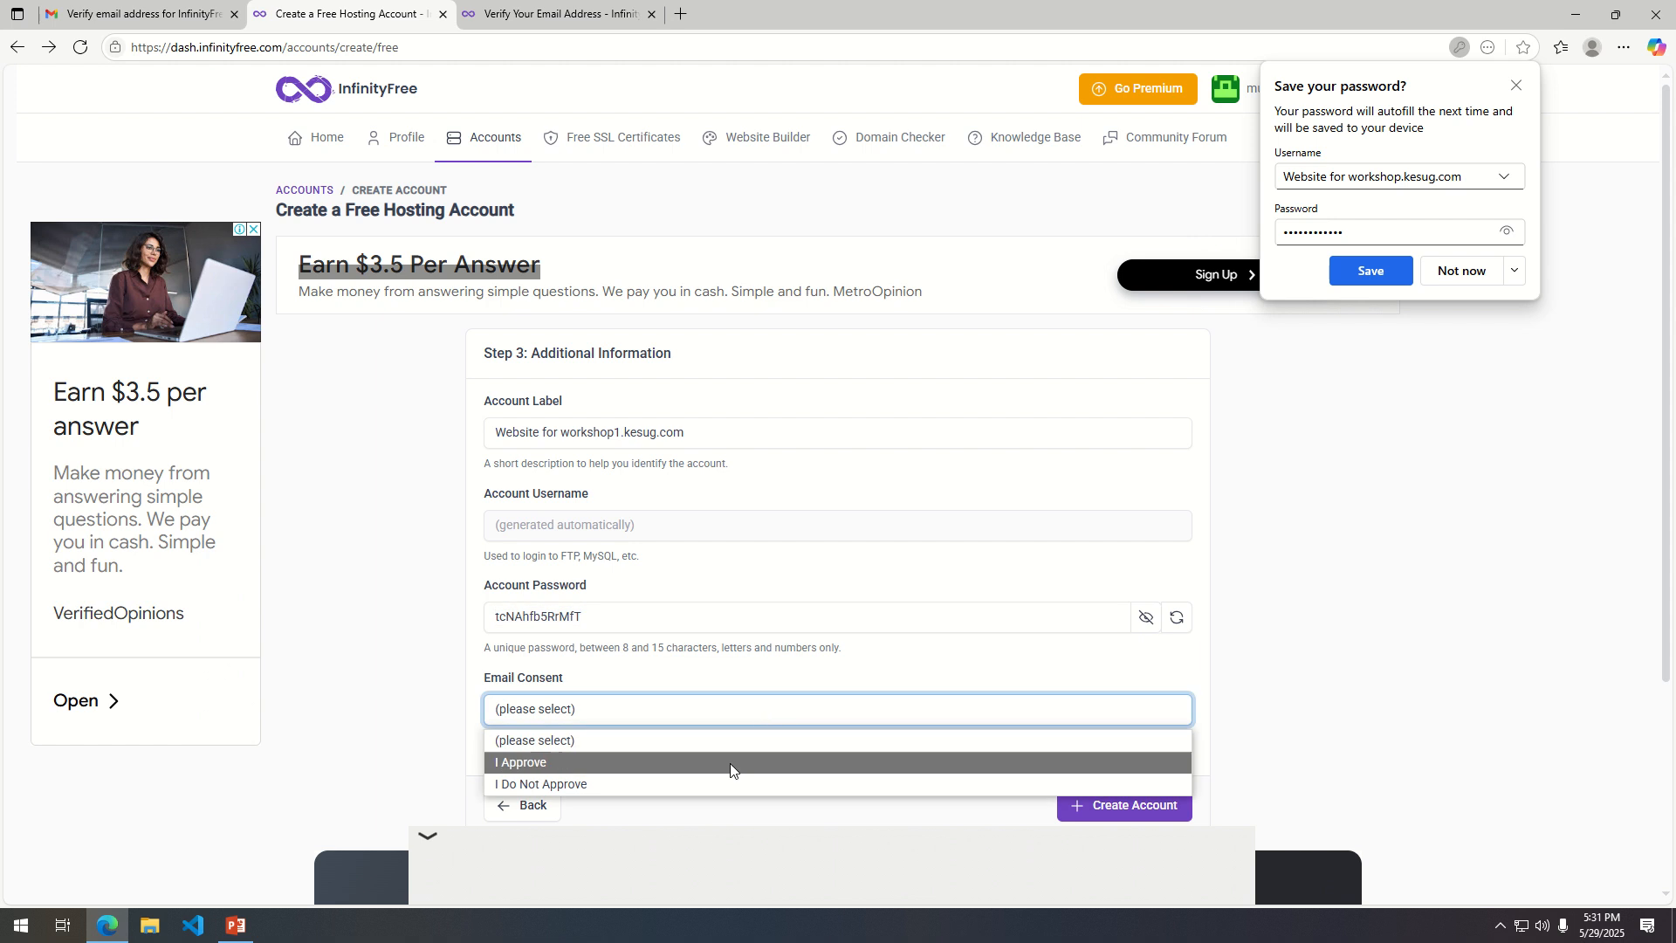
{"action": "left_click", "coordinate": [695, 765]}
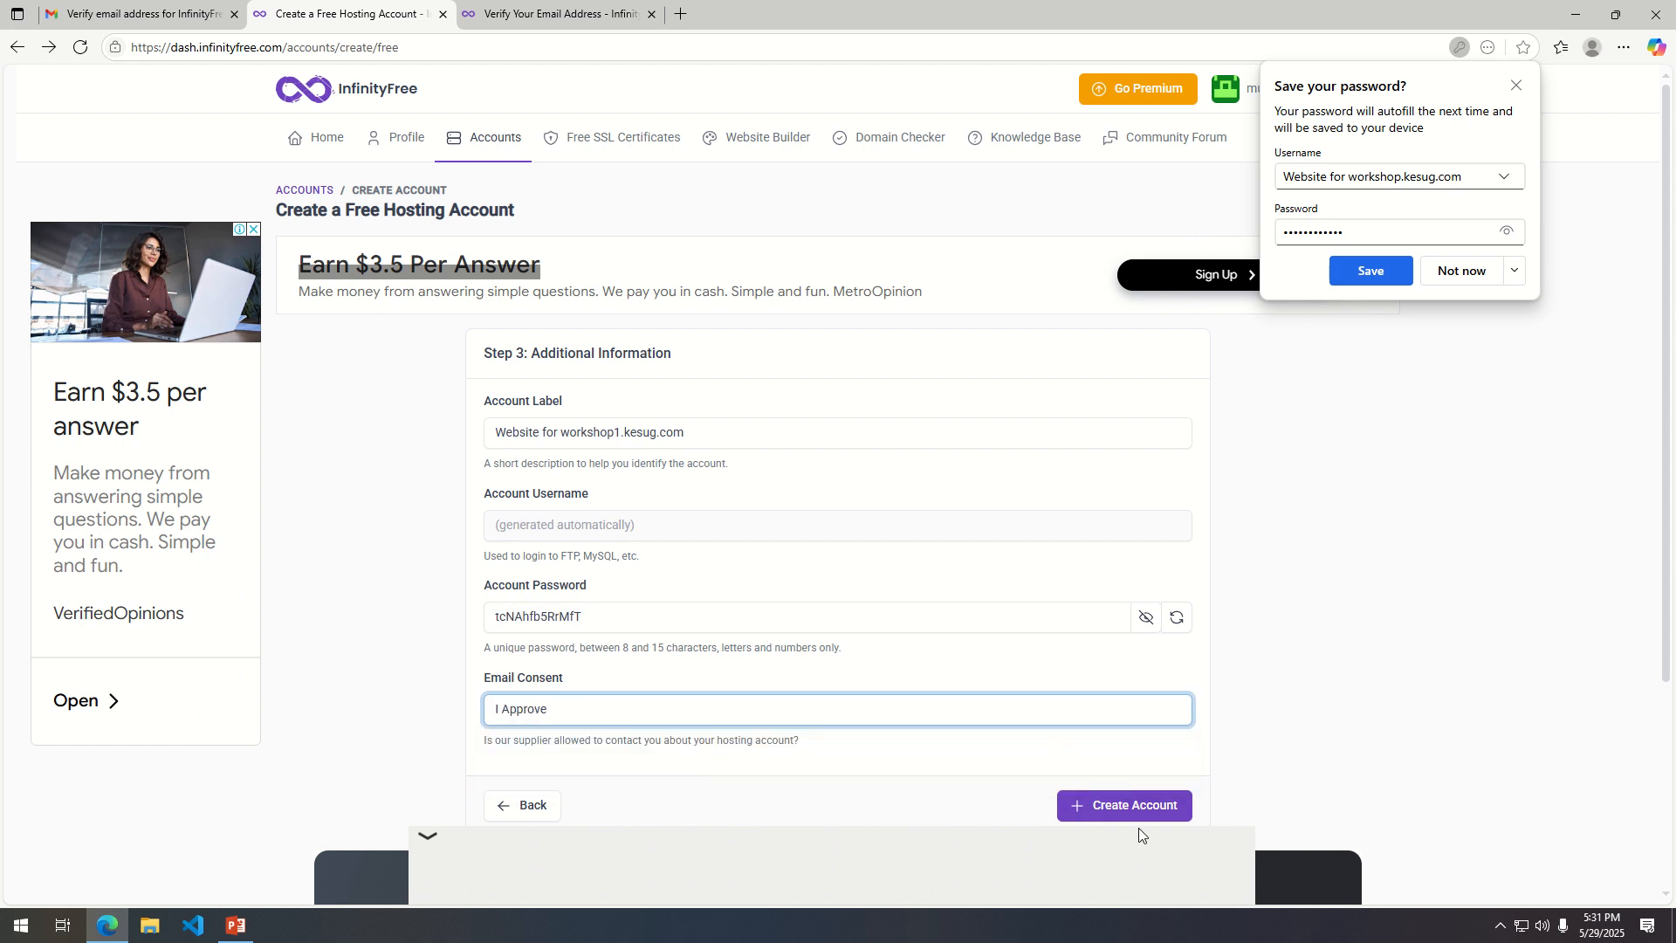
{"action": "left_click", "coordinate": [1122, 804]}
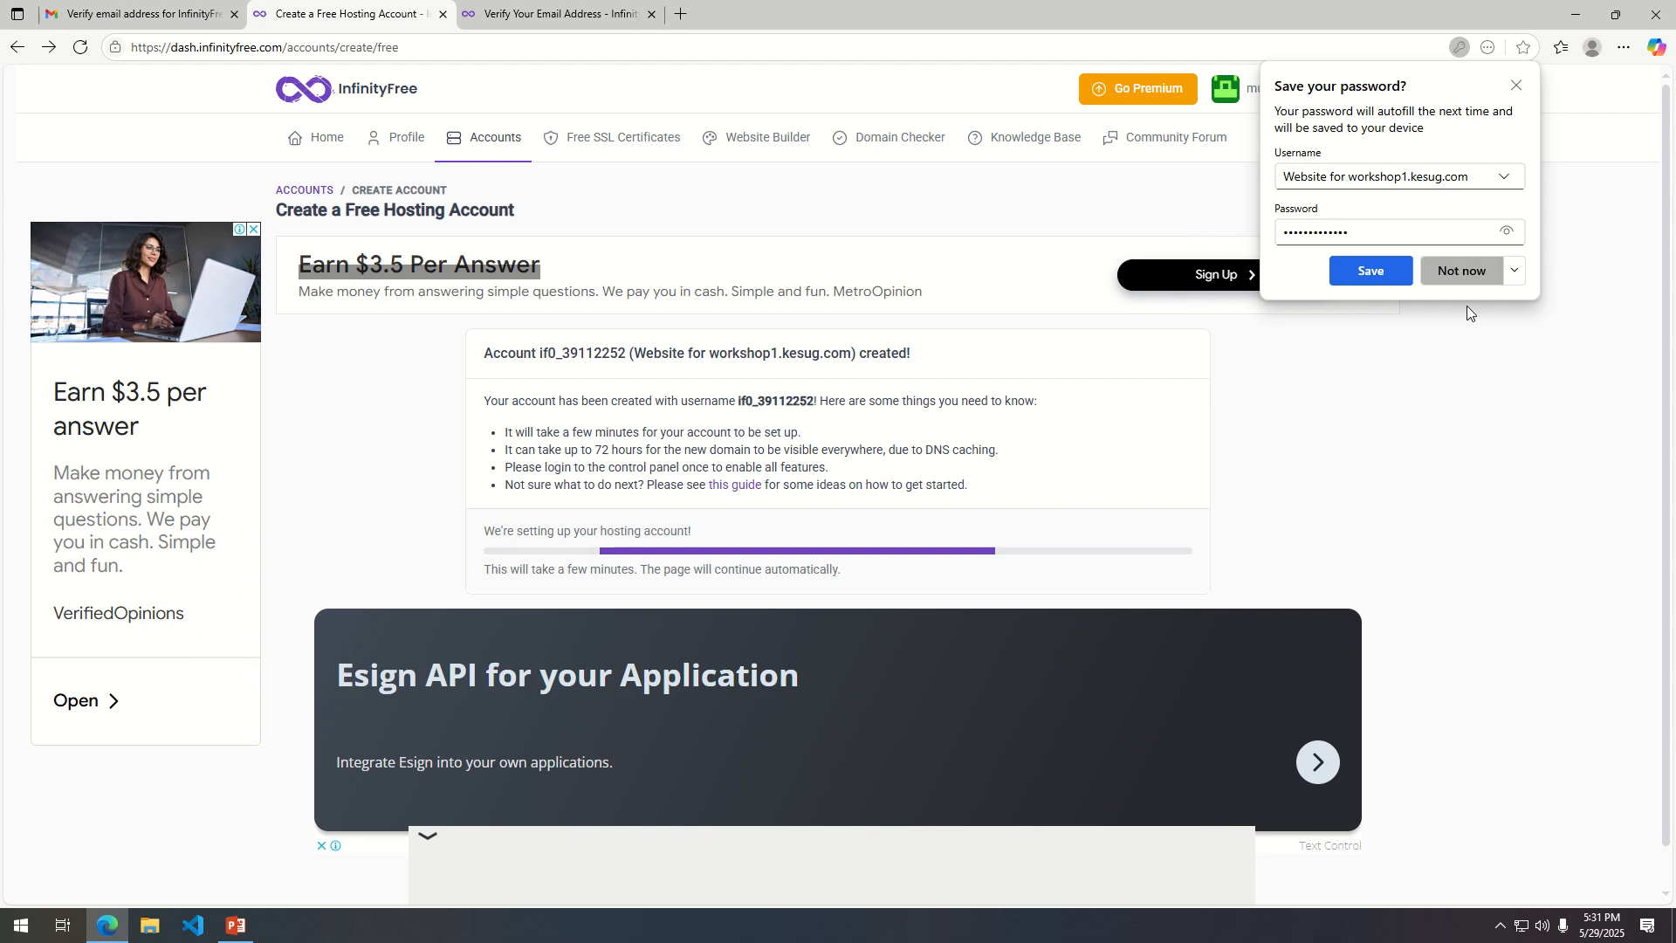
{"action": "left_click", "coordinate": [1386, 270]}
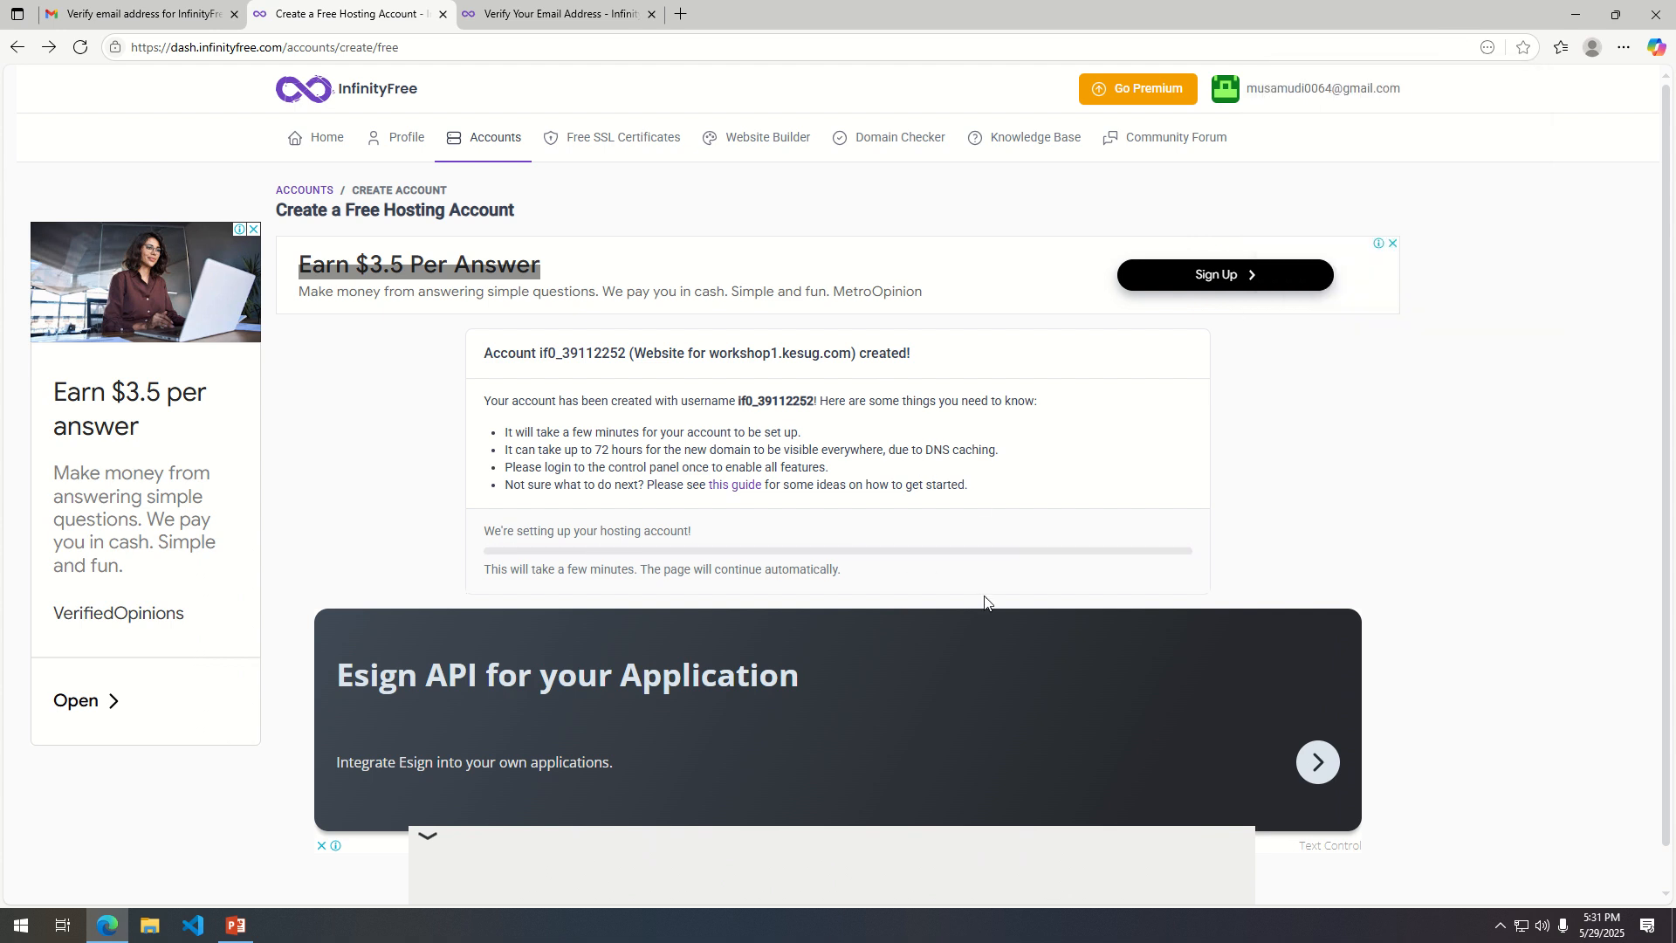
{"action": "scroll", "coordinate": [942, 458], "scroll_direction": "down", "scroll_amount": 1}
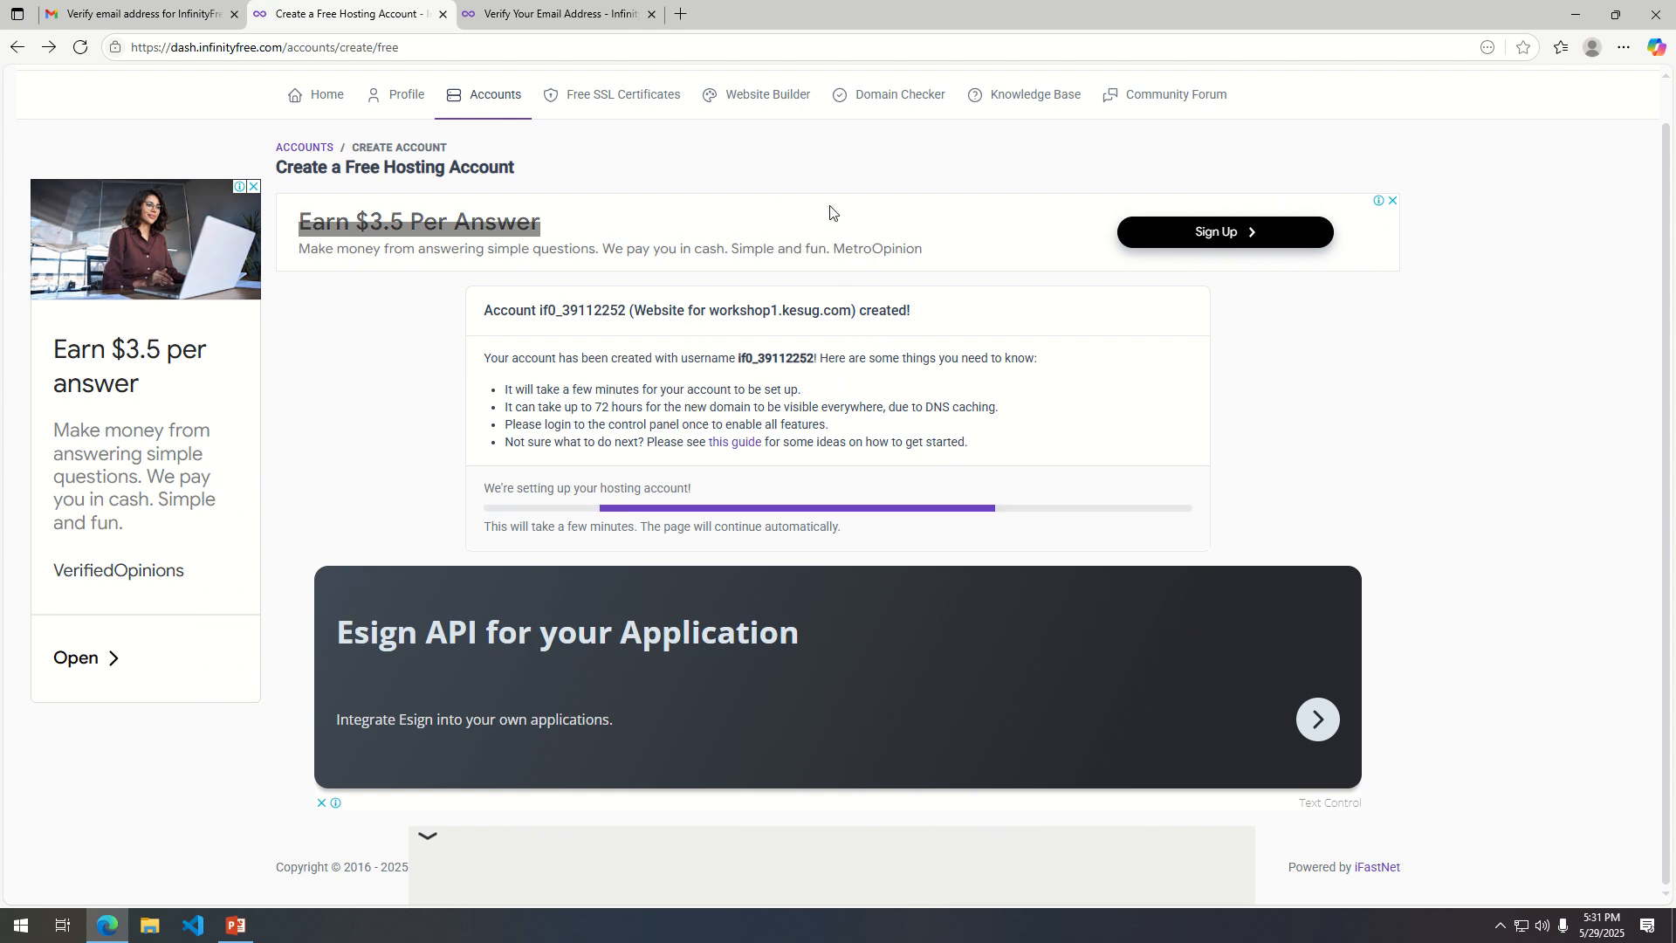
{"action": "mouse_move", "coordinate": [774, 35]}
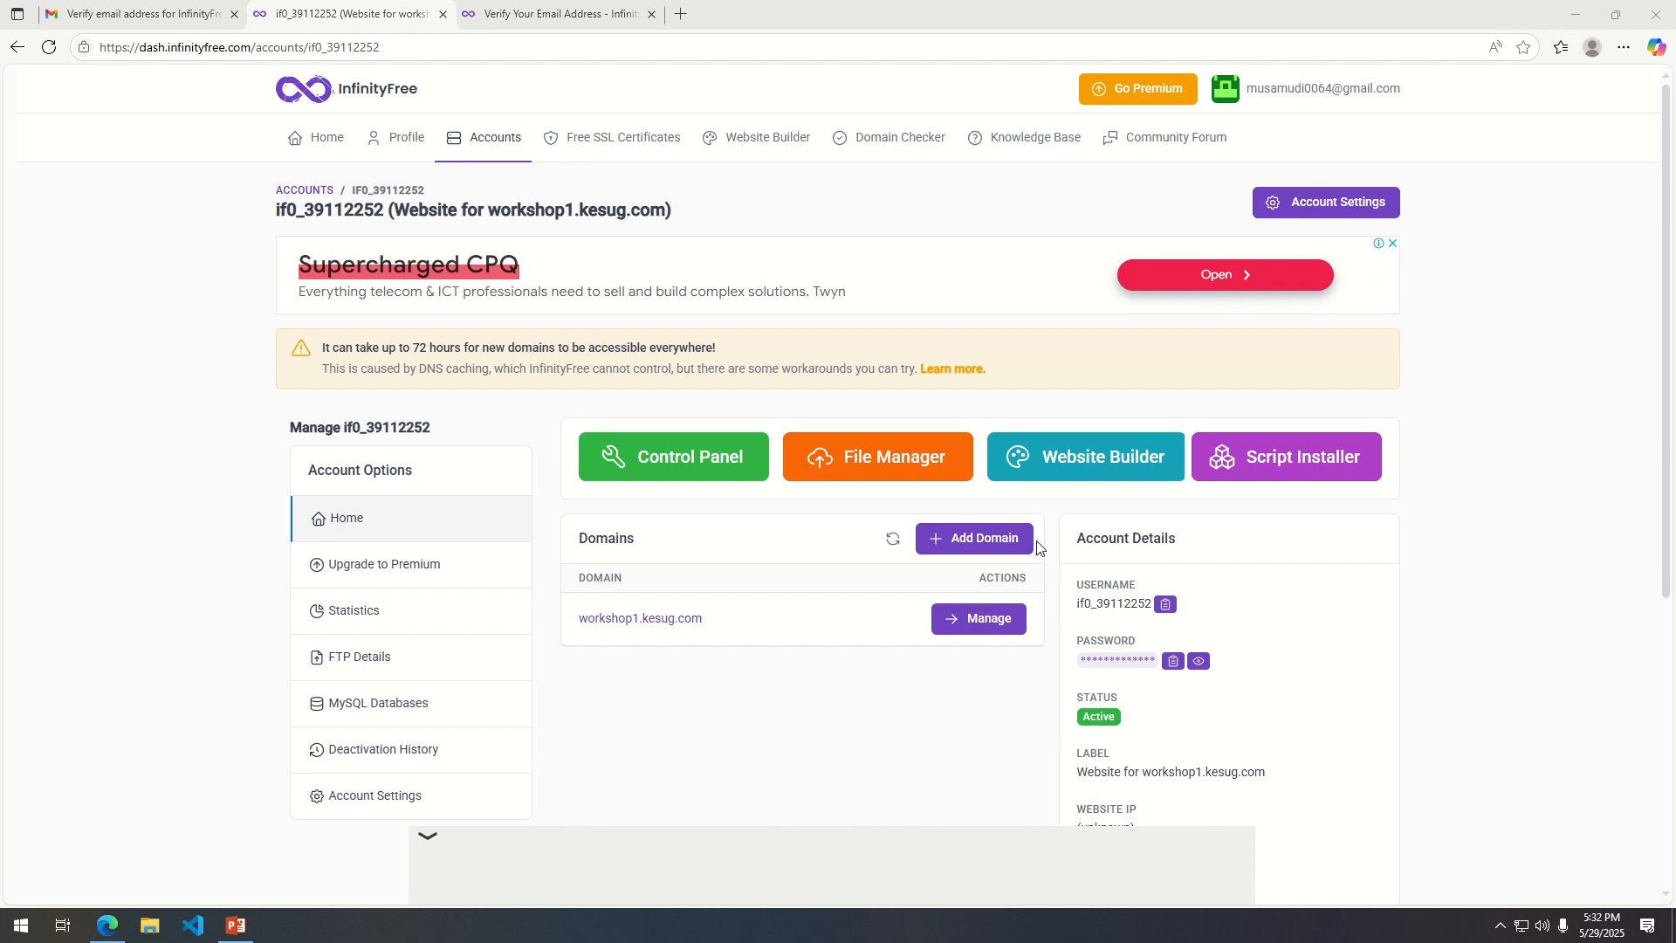
{"action": "scroll", "coordinate": [1135, 704], "scroll_direction": "down", "scroll_amount": 2}
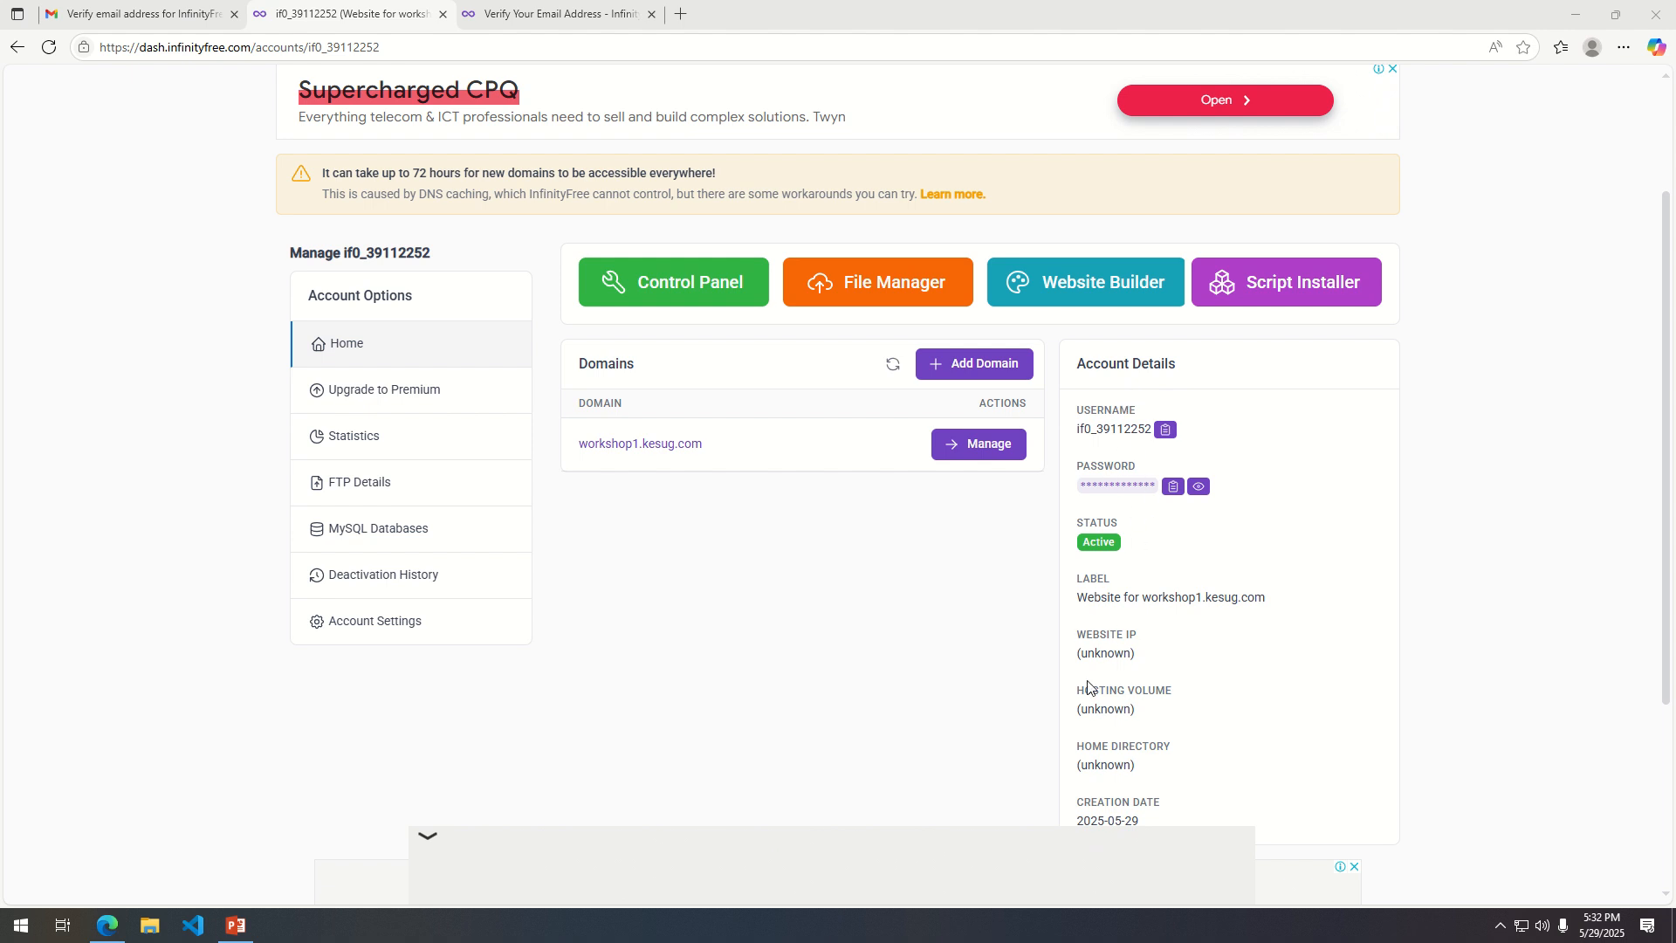
{"action": "scroll", "coordinate": [1087, 687], "scroll_direction": "down", "scroll_amount": 1}
{"action": "scroll", "coordinate": [1122, 654], "scroll_direction": "up", "scroll_amount": 2}
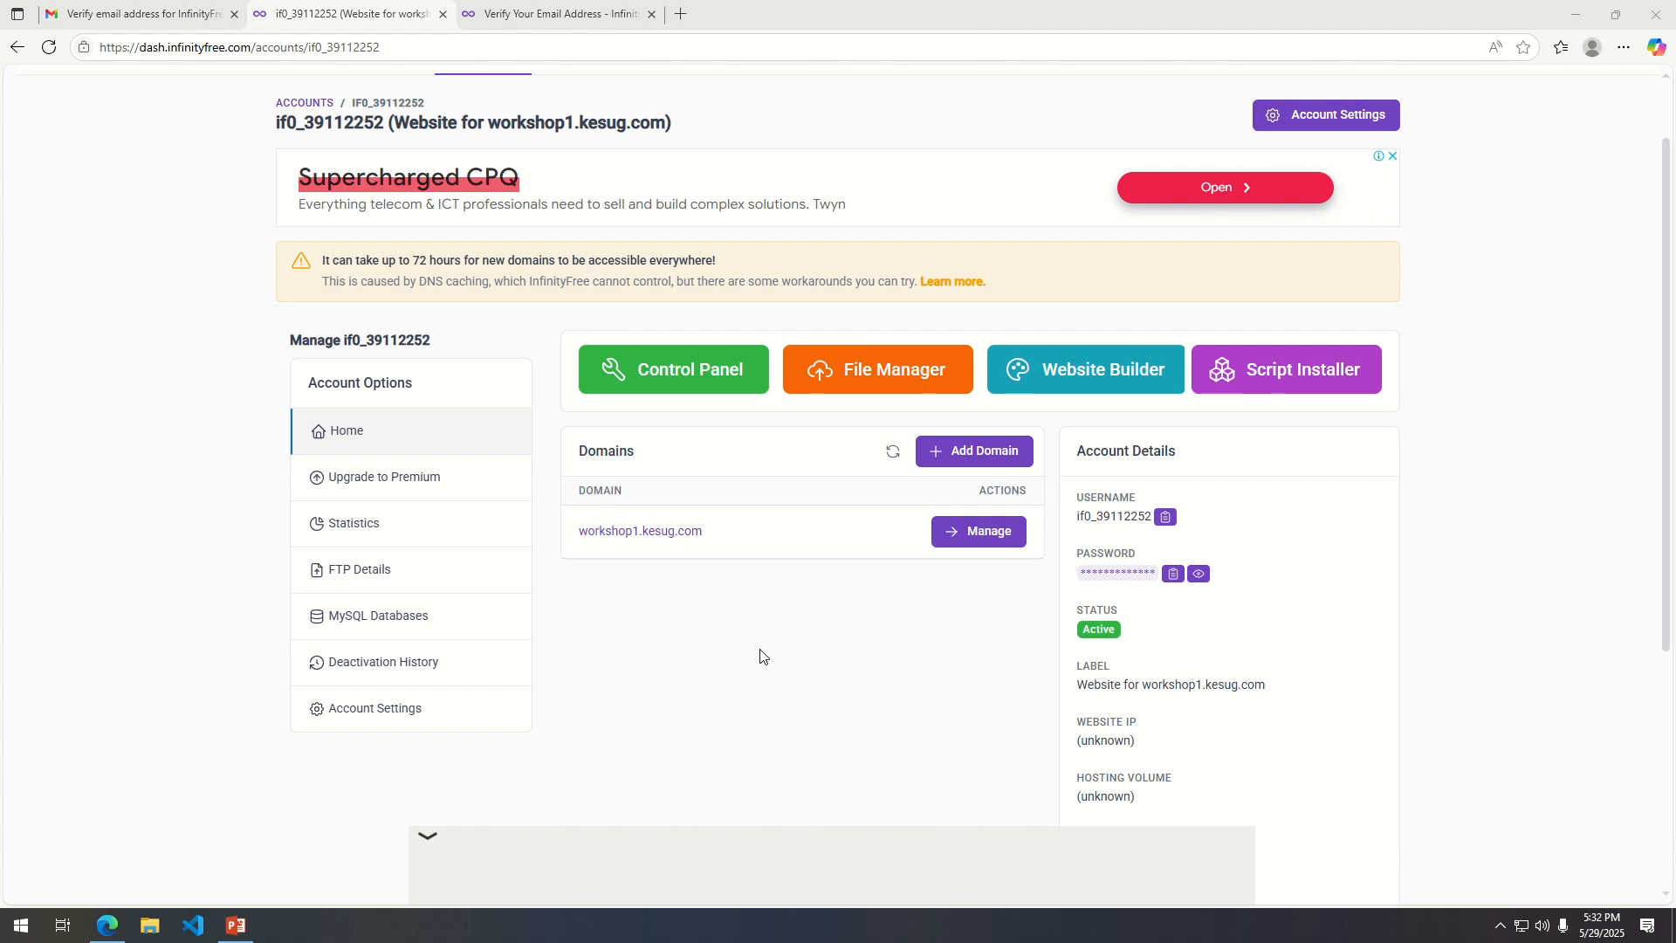
Open Notepad and note the copied hosting account password under the label "CPANEL PASSWORD:".
{"action": "key", "text": "super+r"}
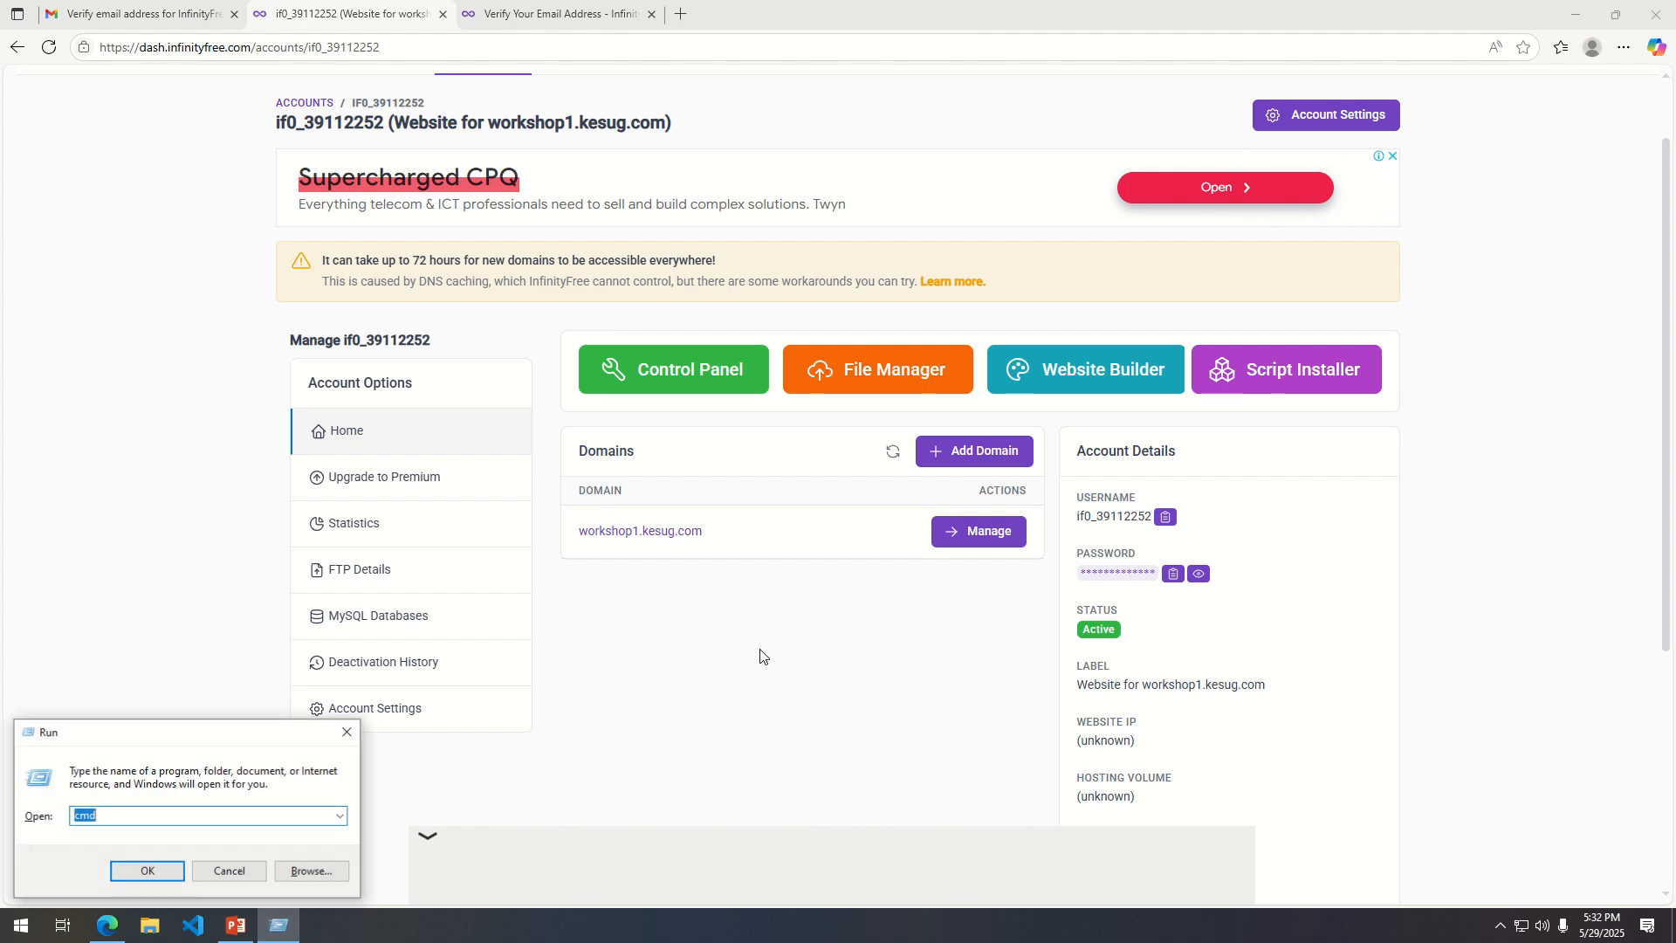
{"action": "type", "text": "not"}
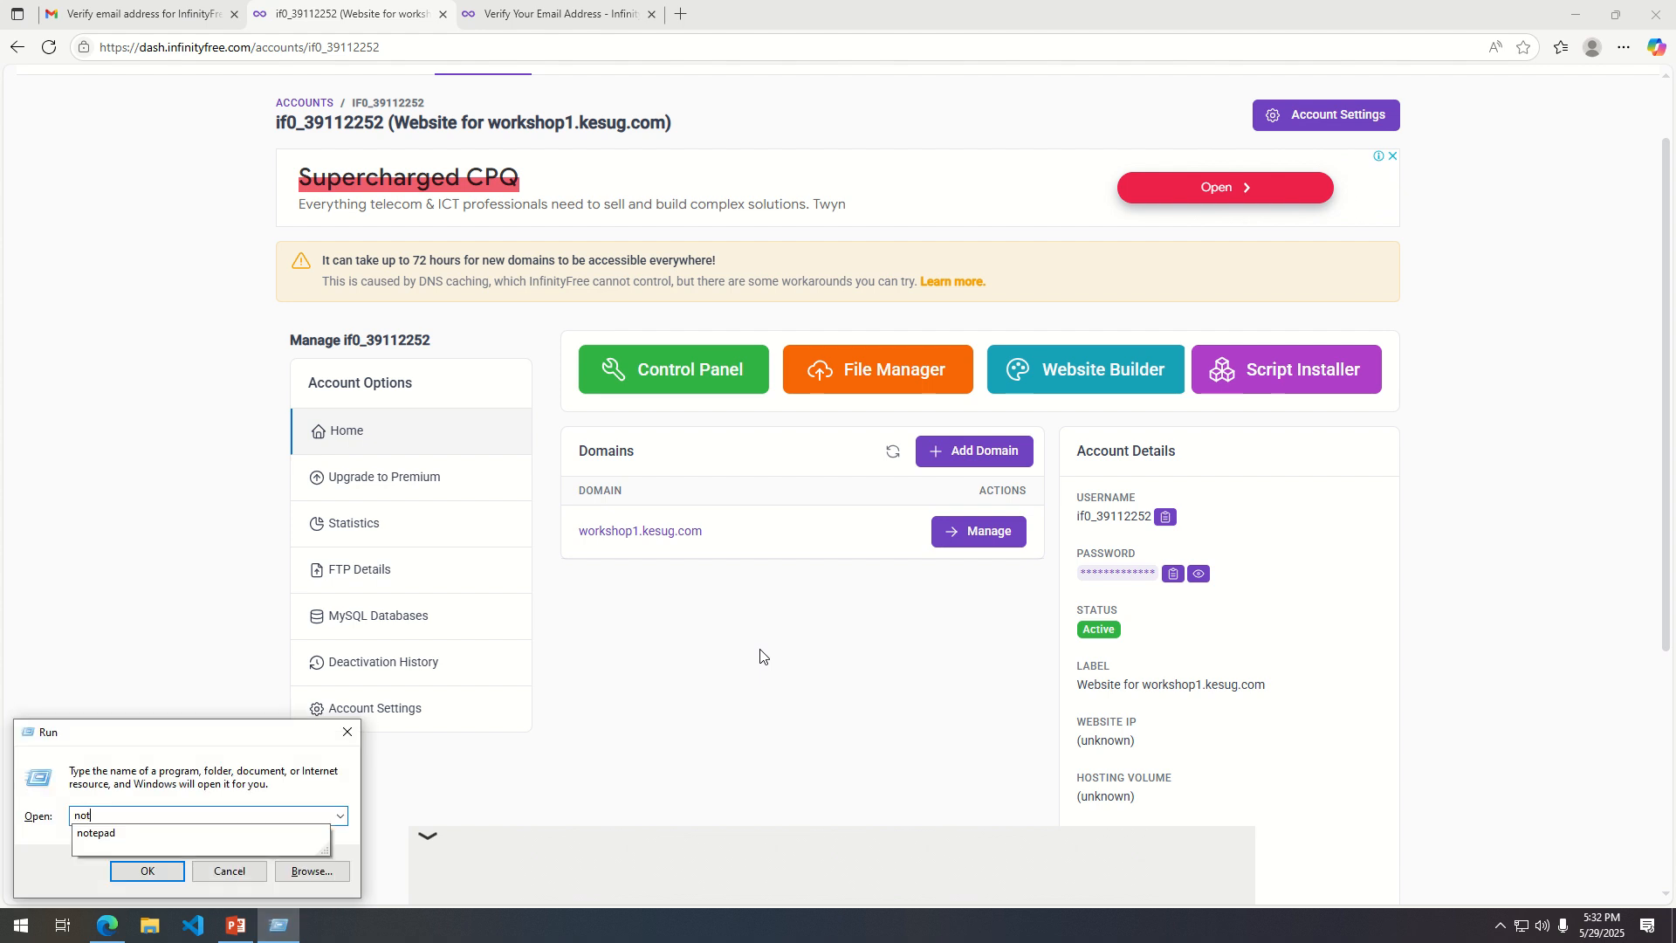
{"action": "type", "text": "epad"}
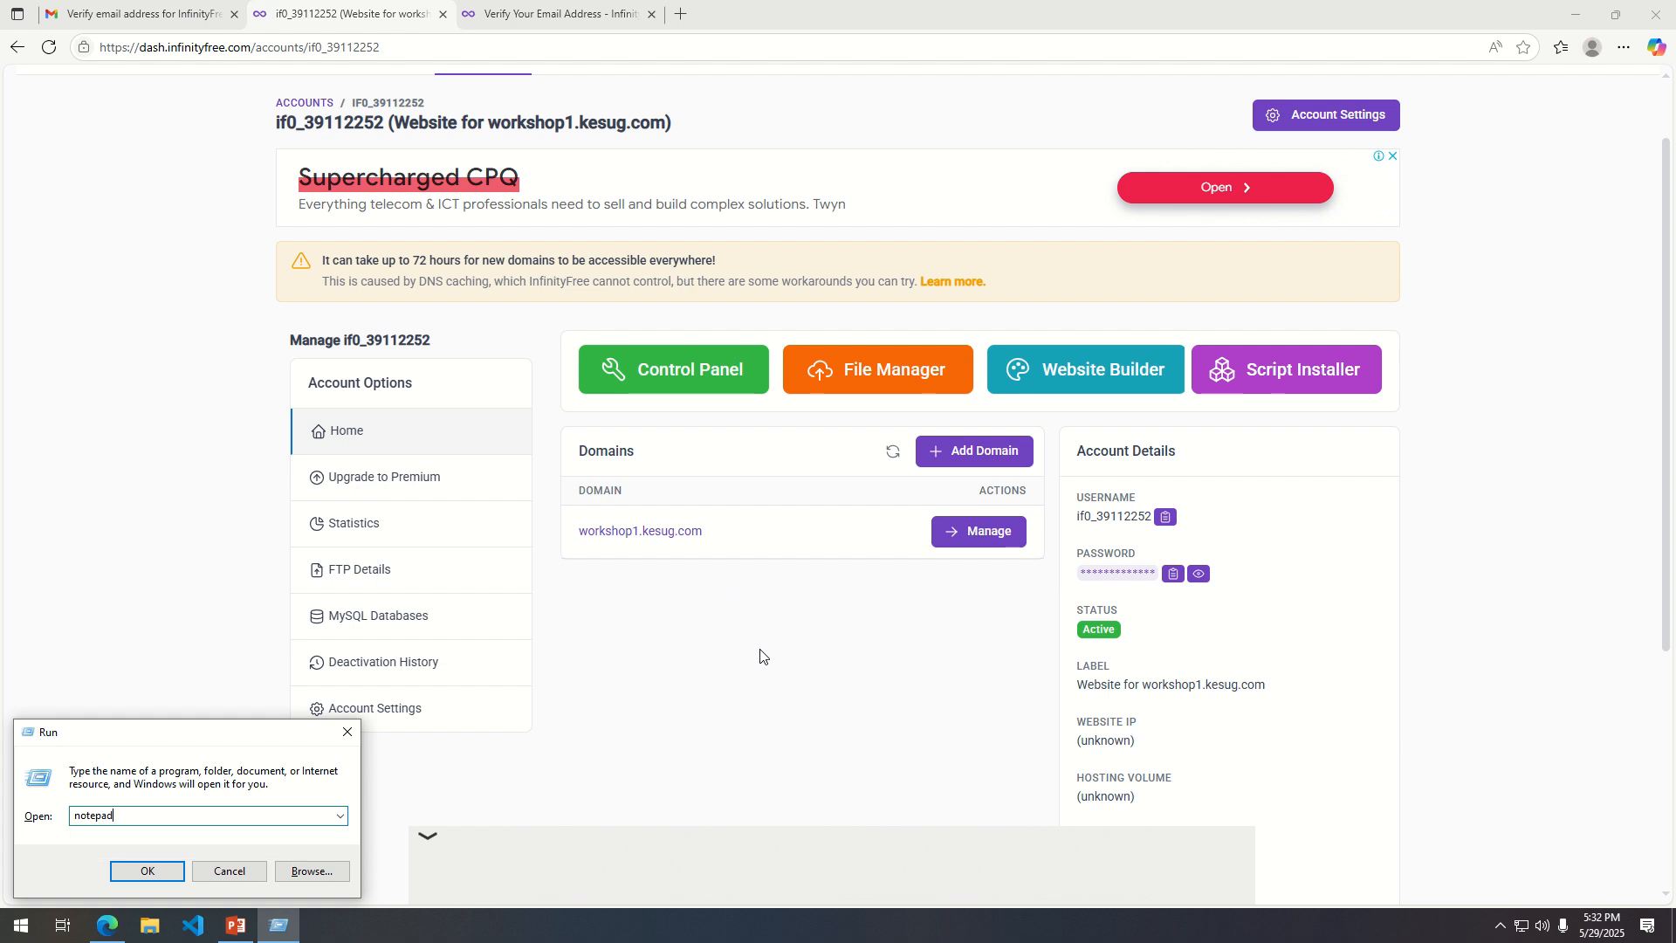
{"action": "key", "text": "Return"}
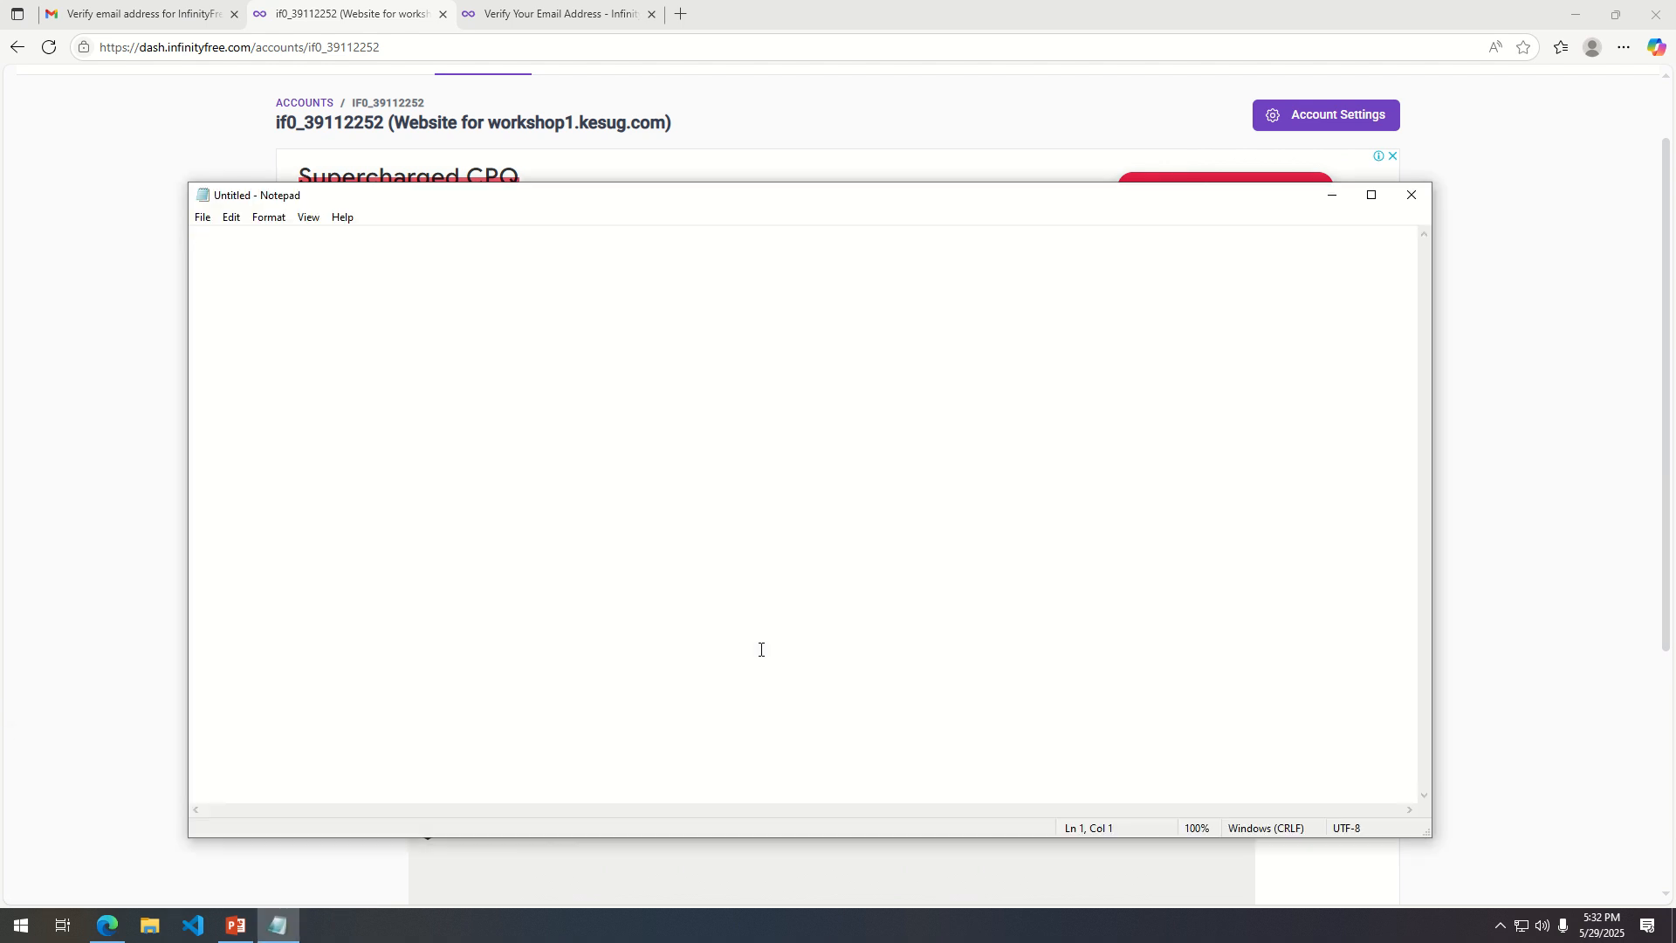
{"action": "type", "text": "CPANEL PASSWORD:"}
{"action": "key", "text": "ctrl+v"}
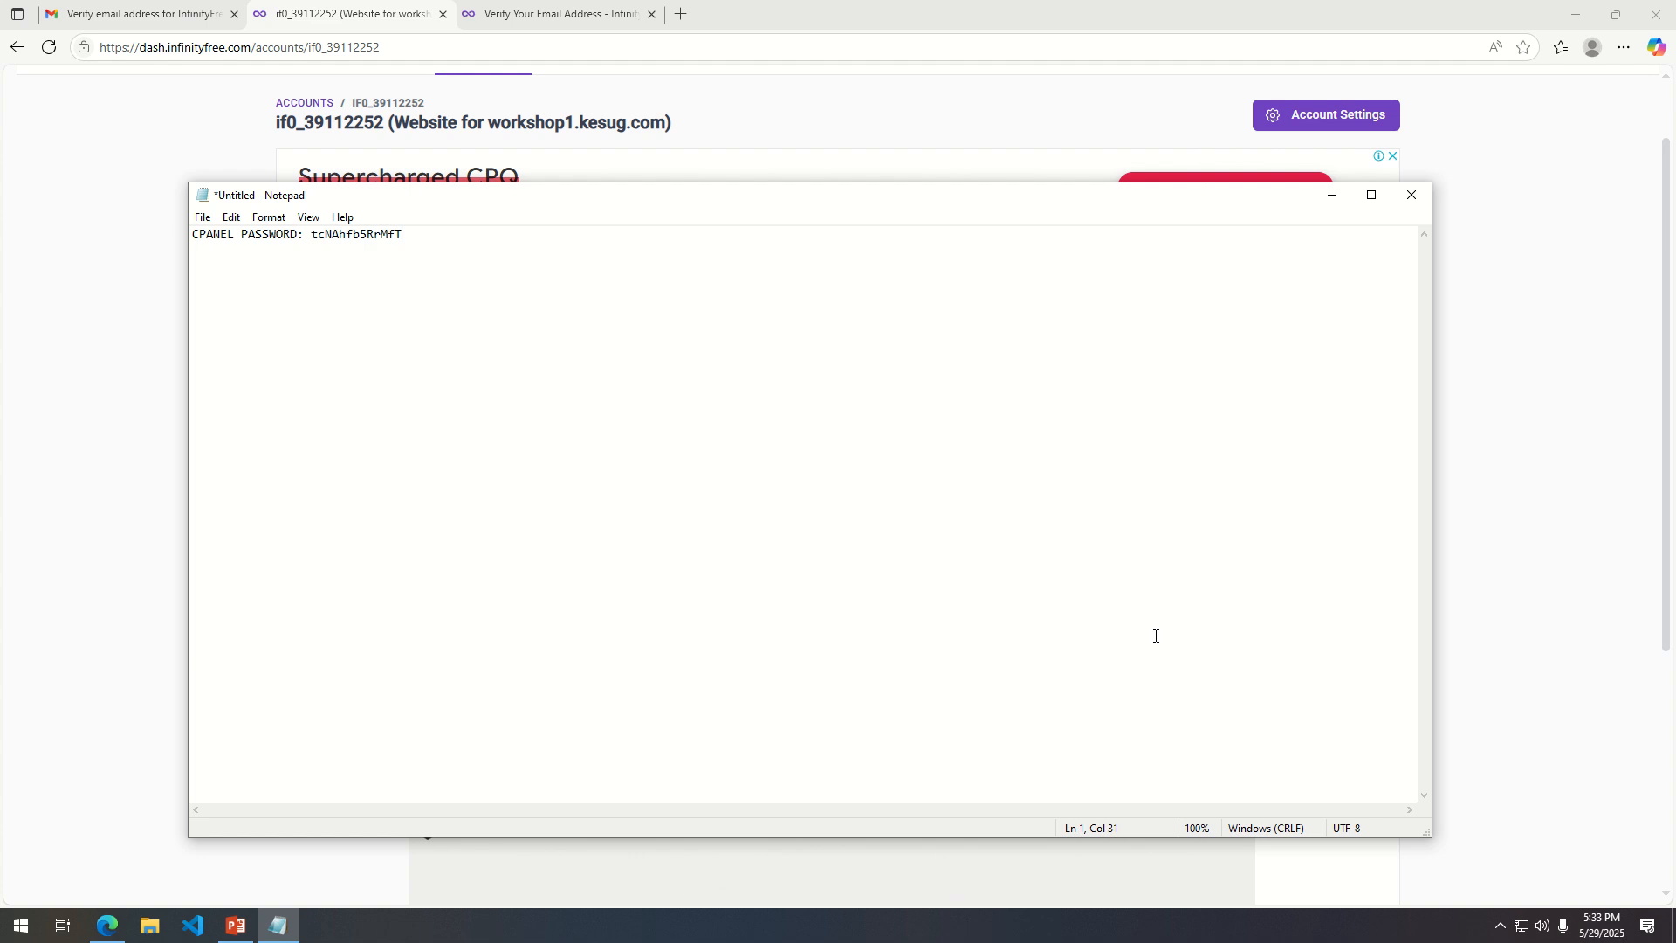
Switch back to the browser and close the leftover InfinityFree e-mail verification page.
{"action": "left_click", "coordinate": [1524, 313]}
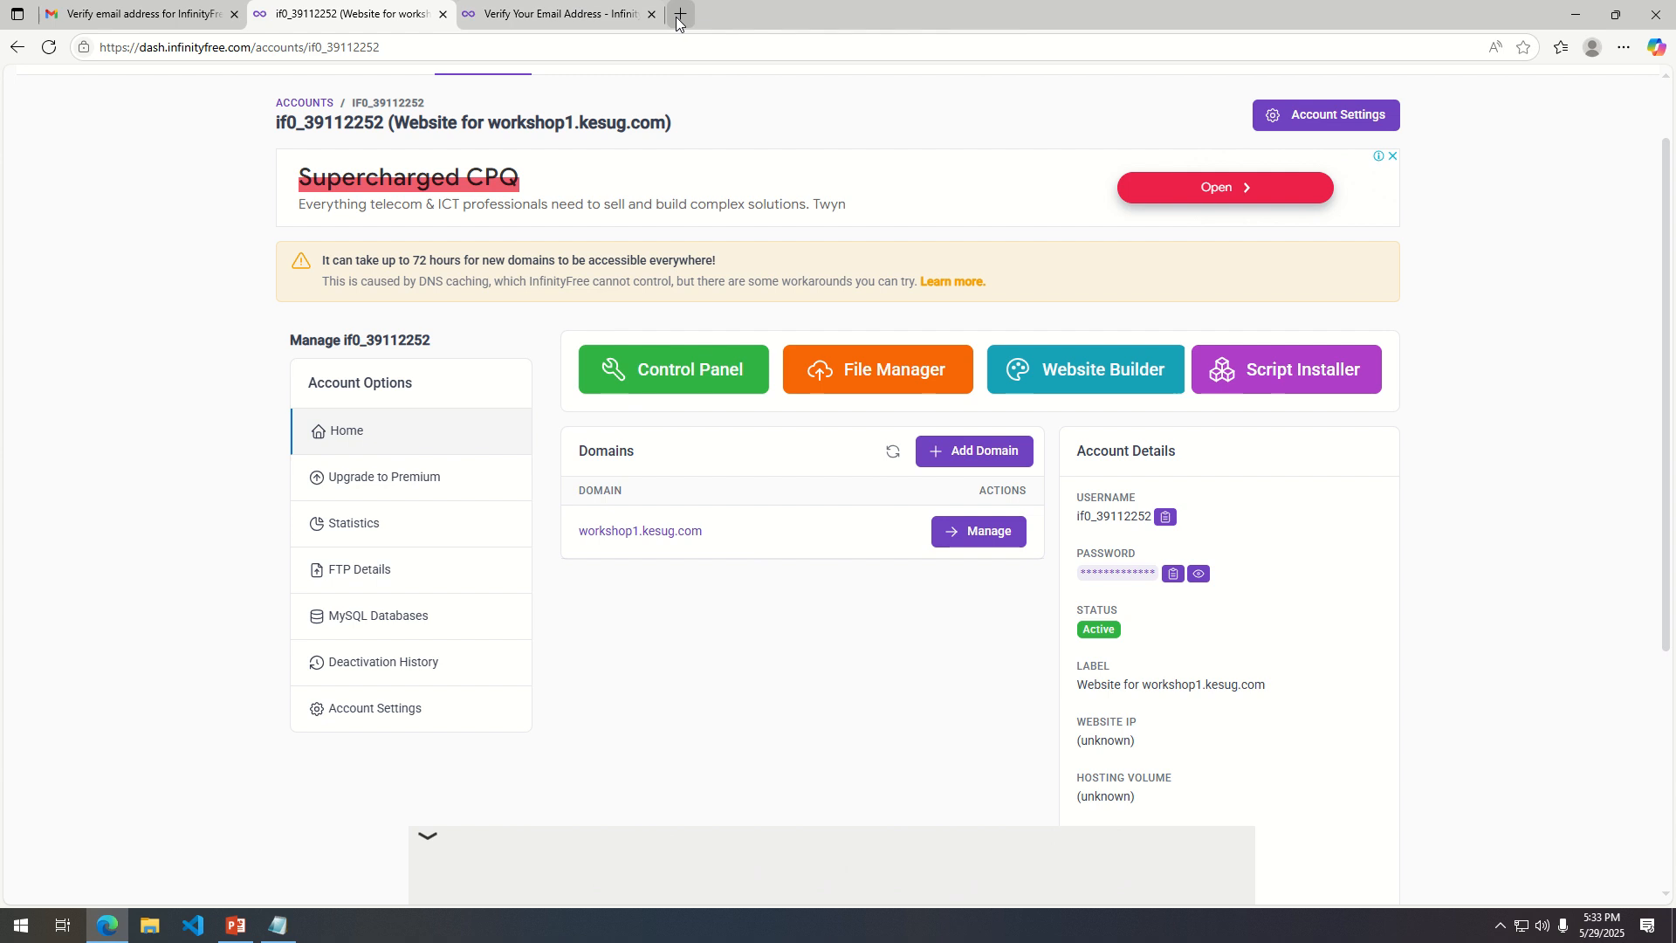
{"action": "left_click", "coordinate": [650, 15]}
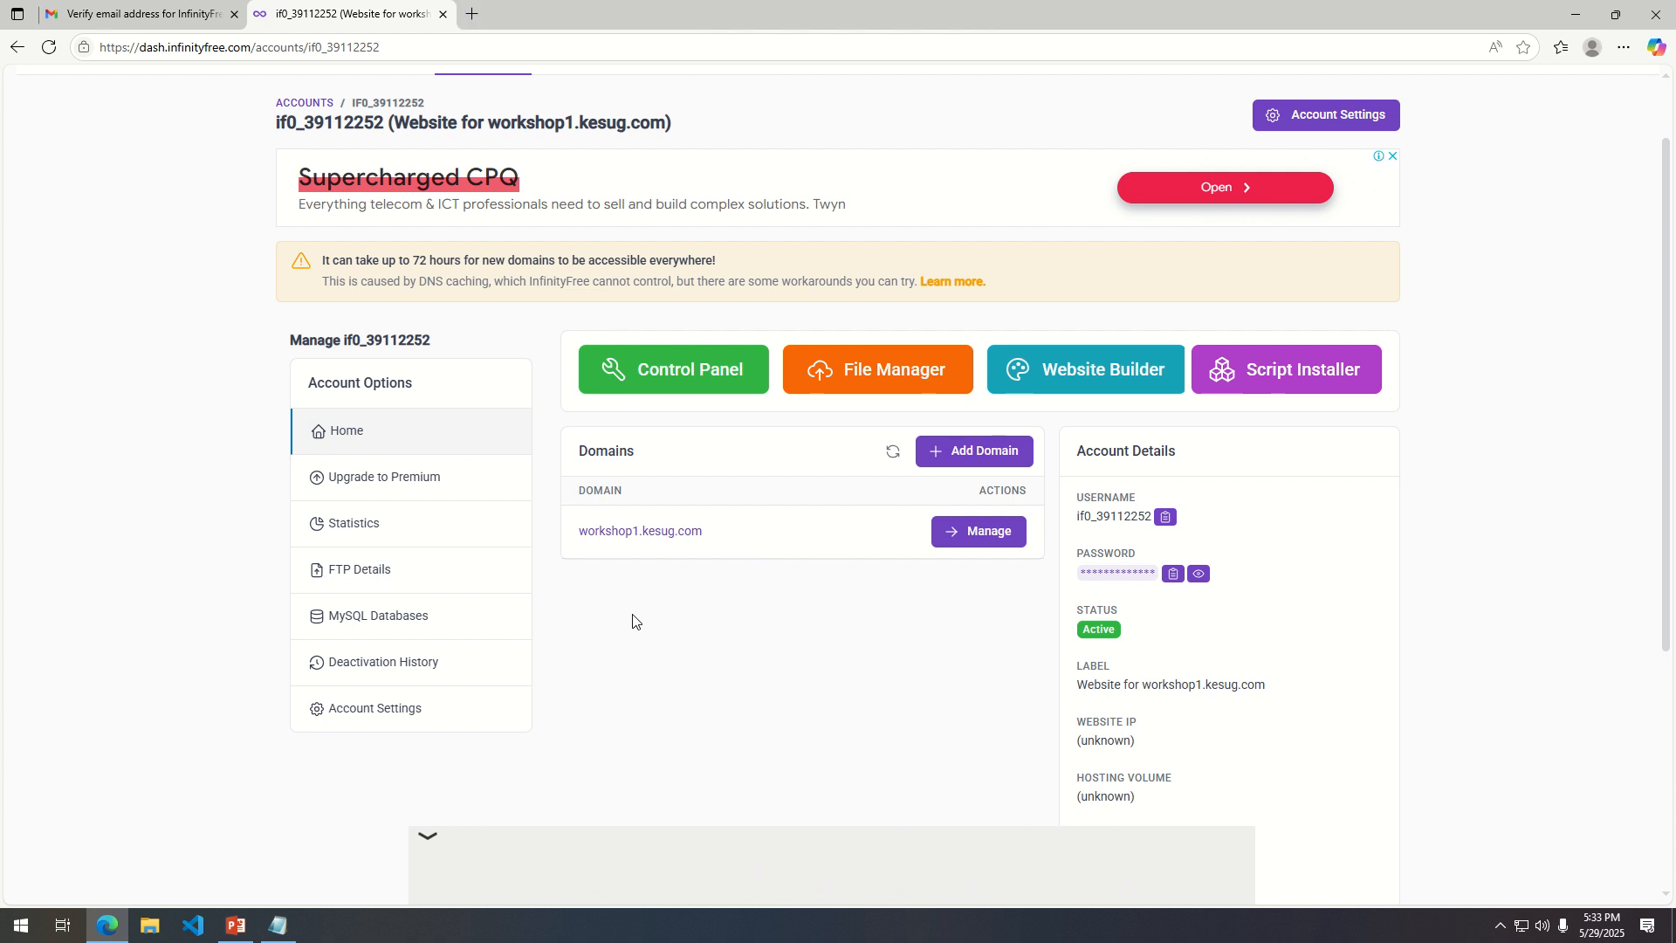
Open the hosting account's Control Panel in a separate browser tab and approve receiving service e-mails.
{"action": "right_click", "coordinate": [673, 374]}
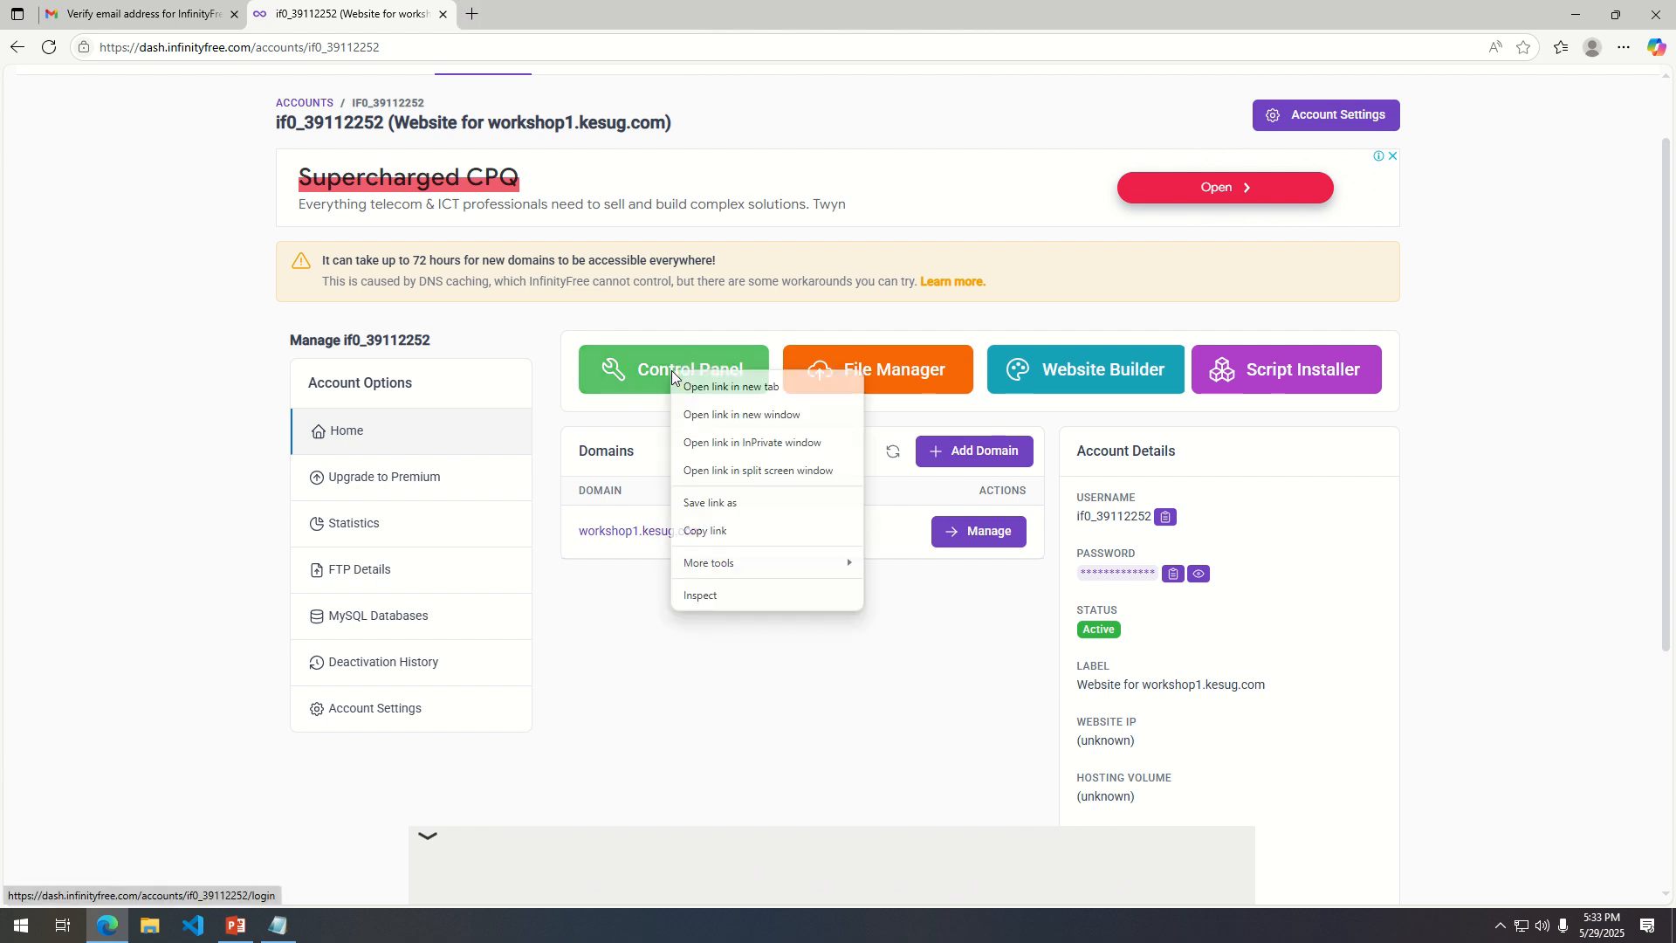
{"action": "left_click", "coordinate": [740, 386]}
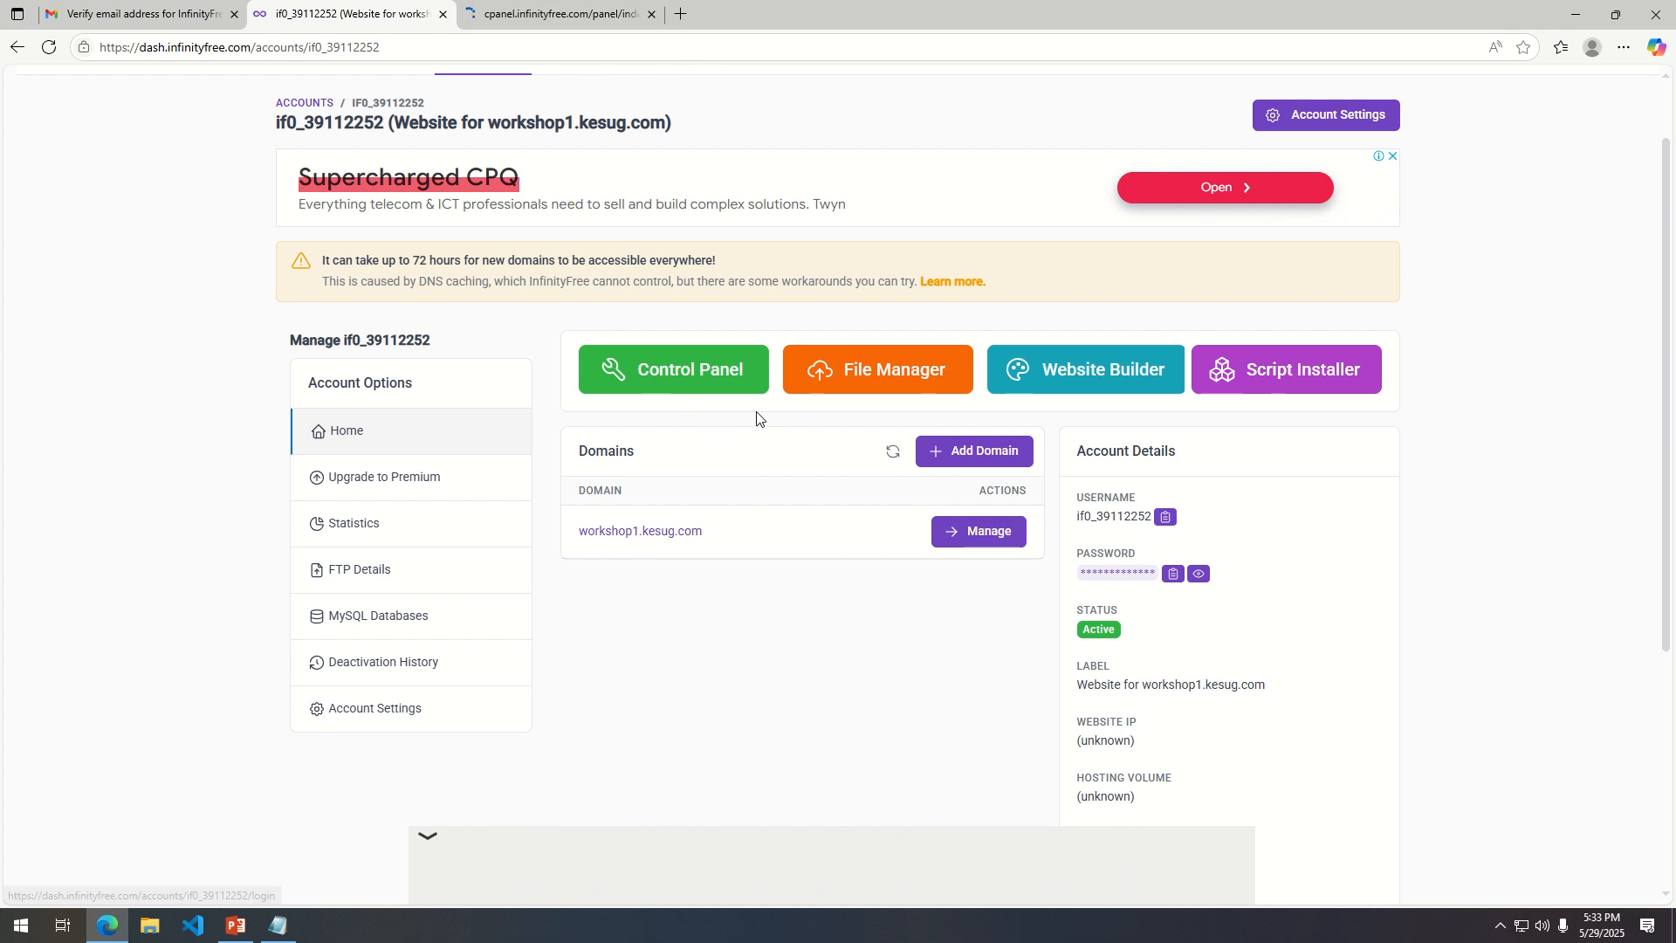
{"action": "left_click", "coordinate": [548, 13]}
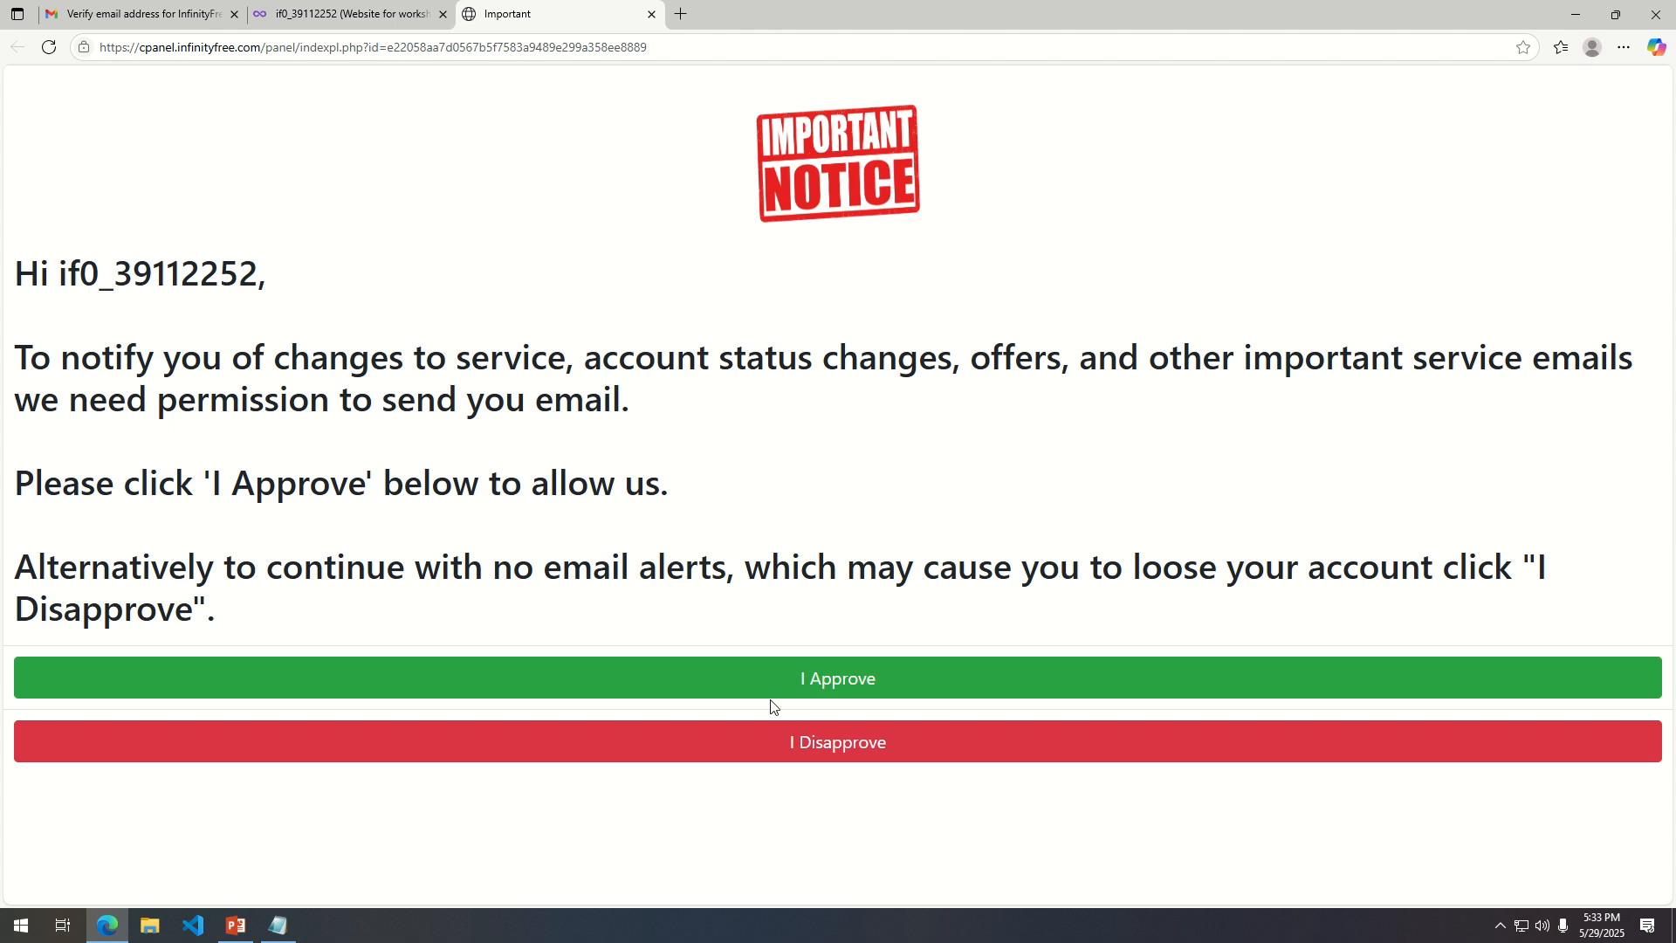
{"action": "left_click", "coordinate": [840, 687]}
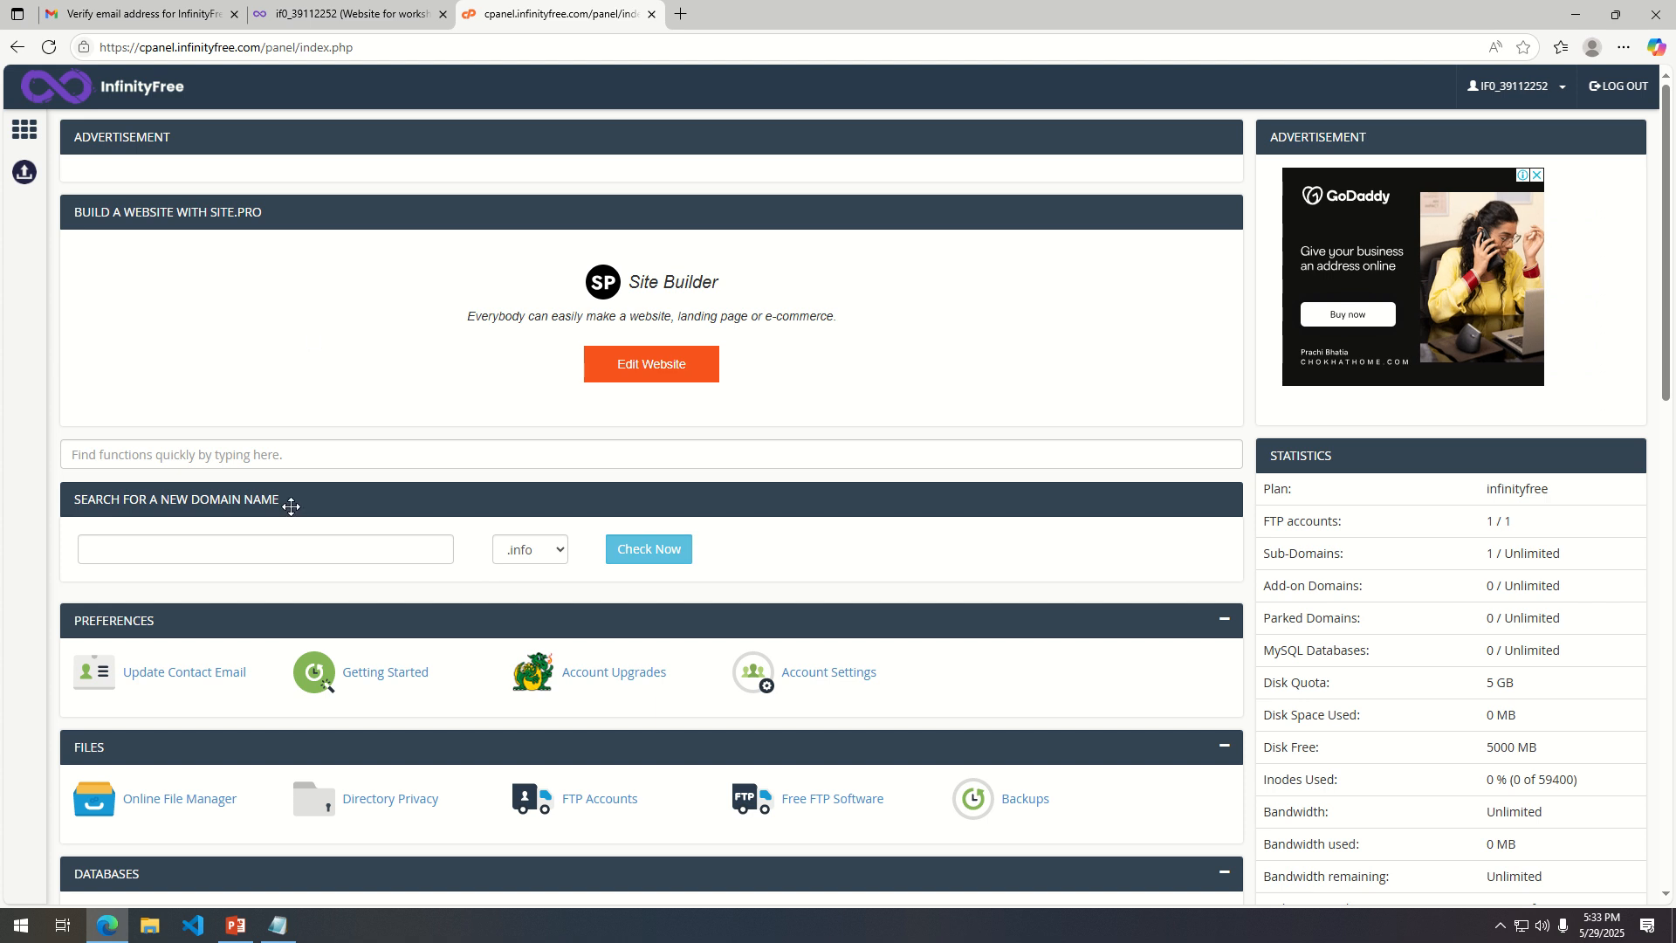
Look through the control panel's sections, from Preferences, Files, Databases and Domains to Software, Advanced and Support.
{"action": "scroll", "coordinate": [442, 561], "scroll_direction": "down", "scroll_amount": 4}
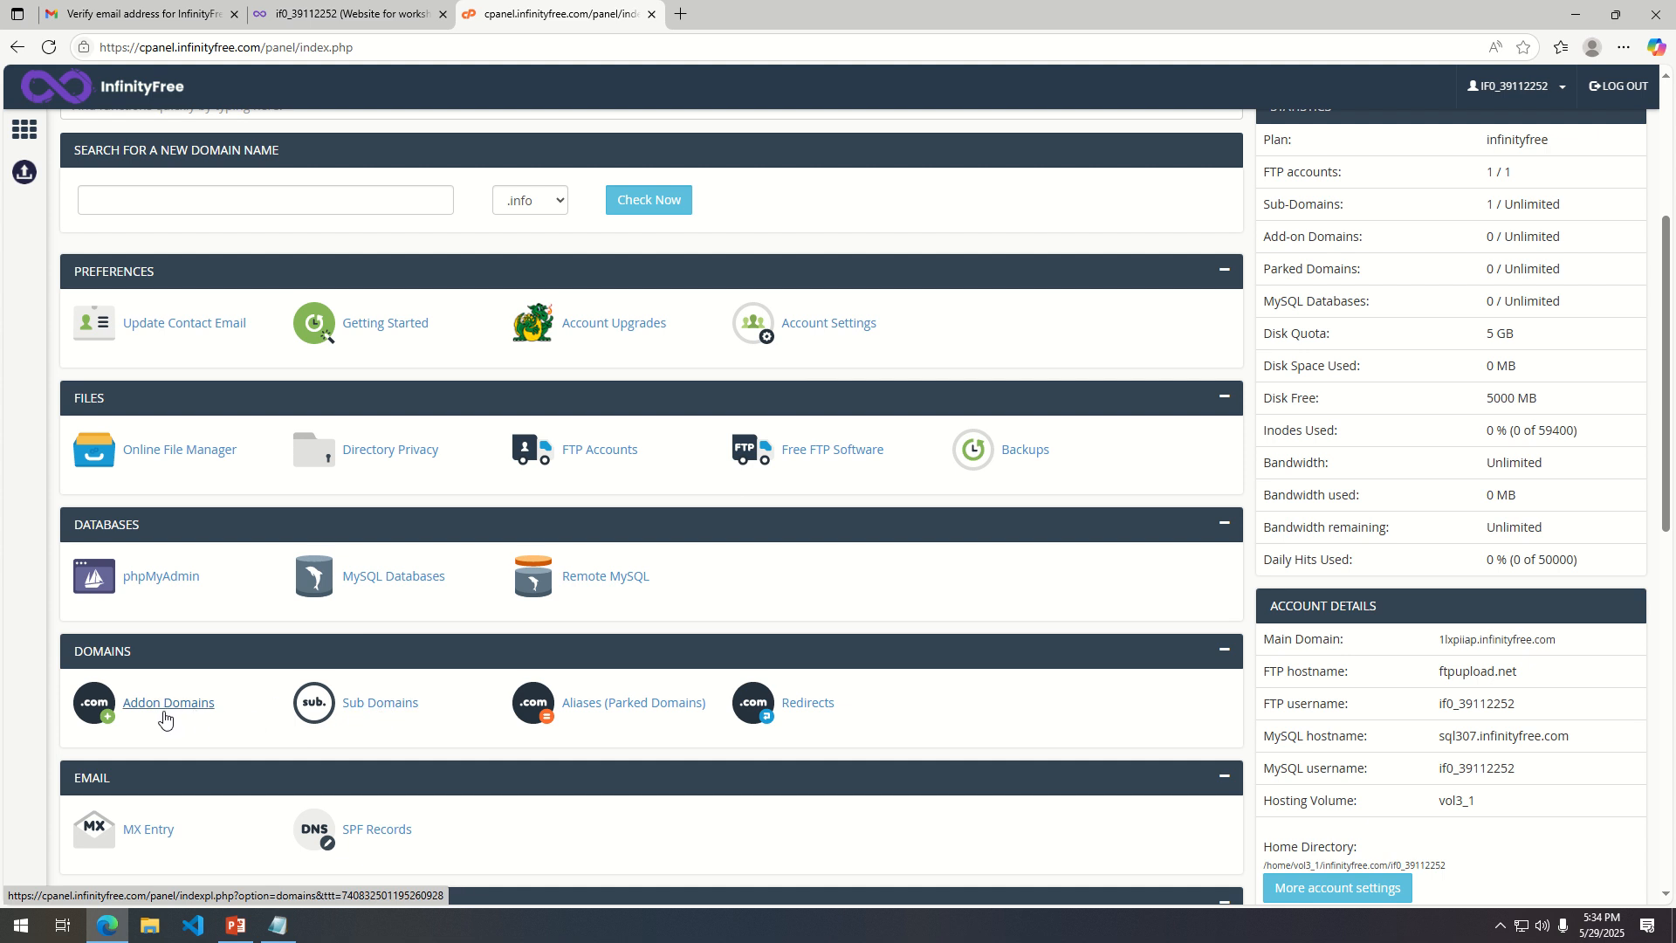
{"action": "scroll", "coordinate": [469, 592], "scroll_direction": "down", "scroll_amount": 3}
{"action": "scroll", "coordinate": [469, 592], "scroll_direction": "down", "scroll_amount": 4}
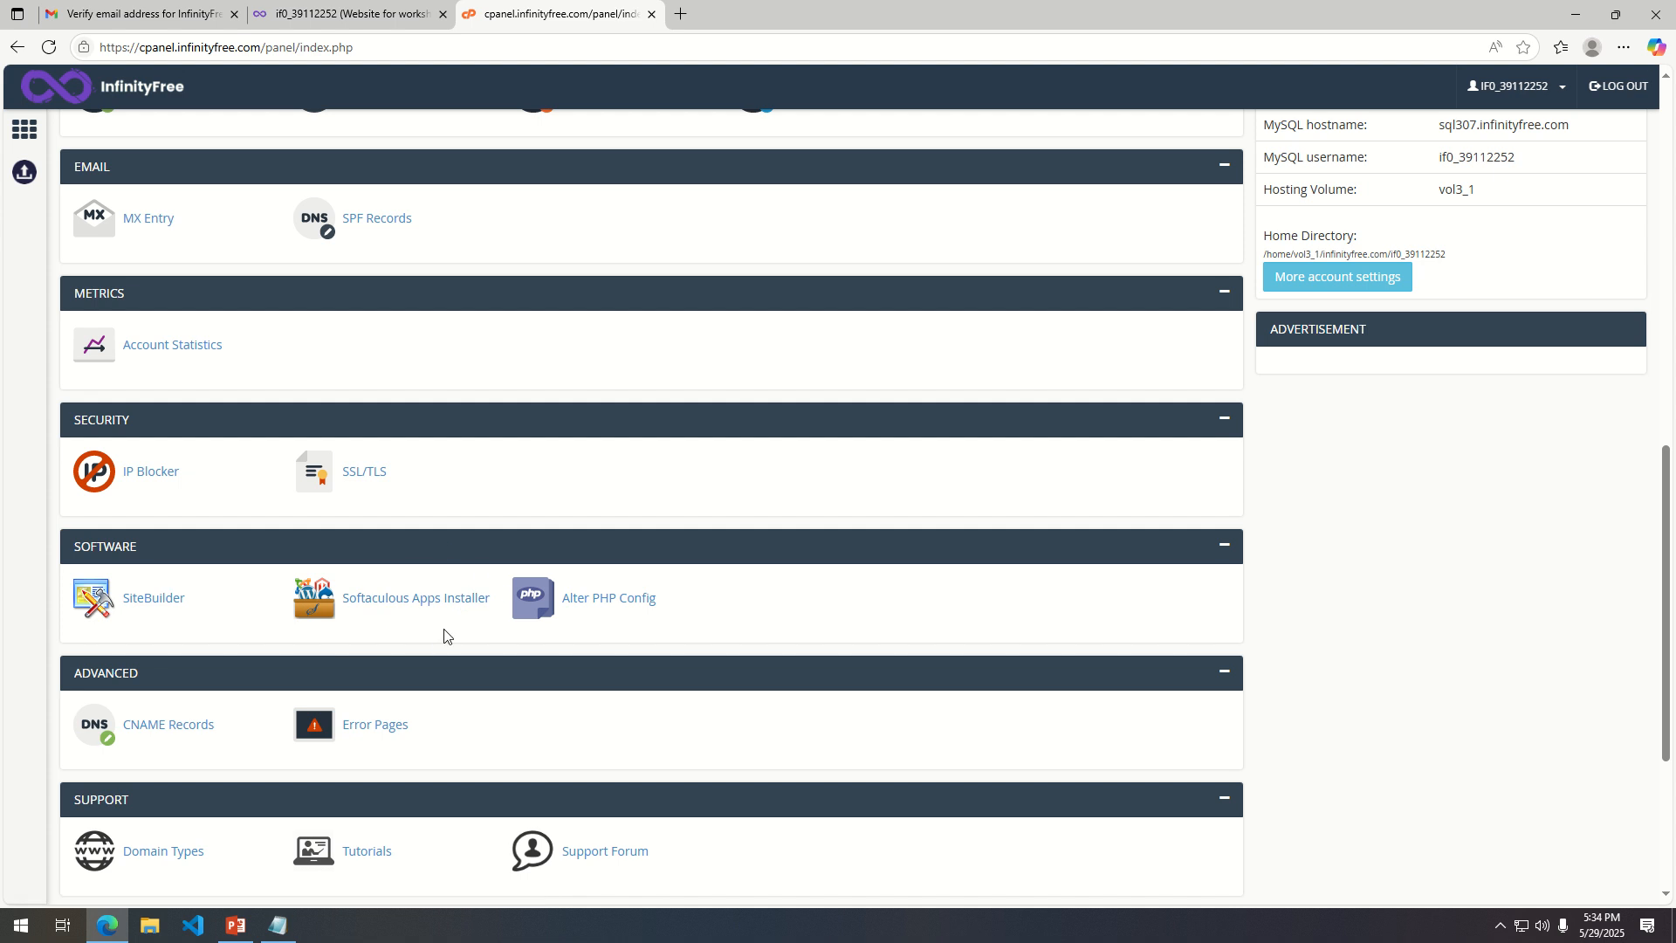
{"action": "scroll", "coordinate": [510, 542], "scroll_direction": "up", "scroll_amount": 6}
{"action": "scroll", "coordinate": [511, 542], "scroll_direction": "up", "scroll_amount": 5}
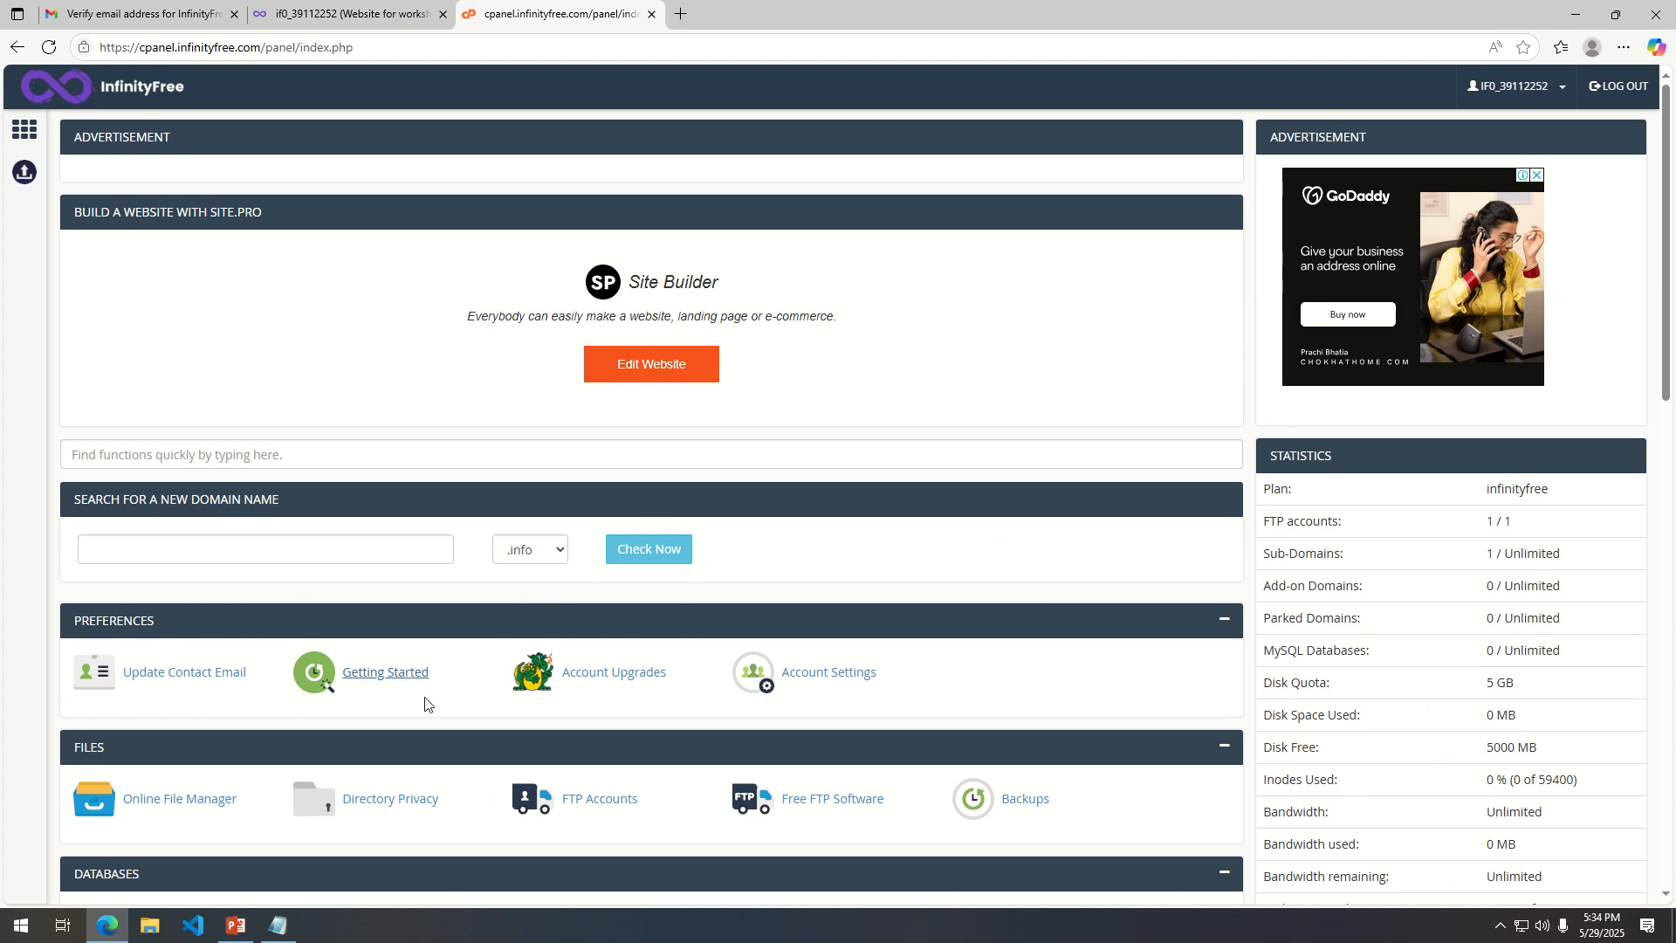
{"action": "scroll", "coordinate": [464, 684], "scroll_direction": "down", "scroll_amount": 5}
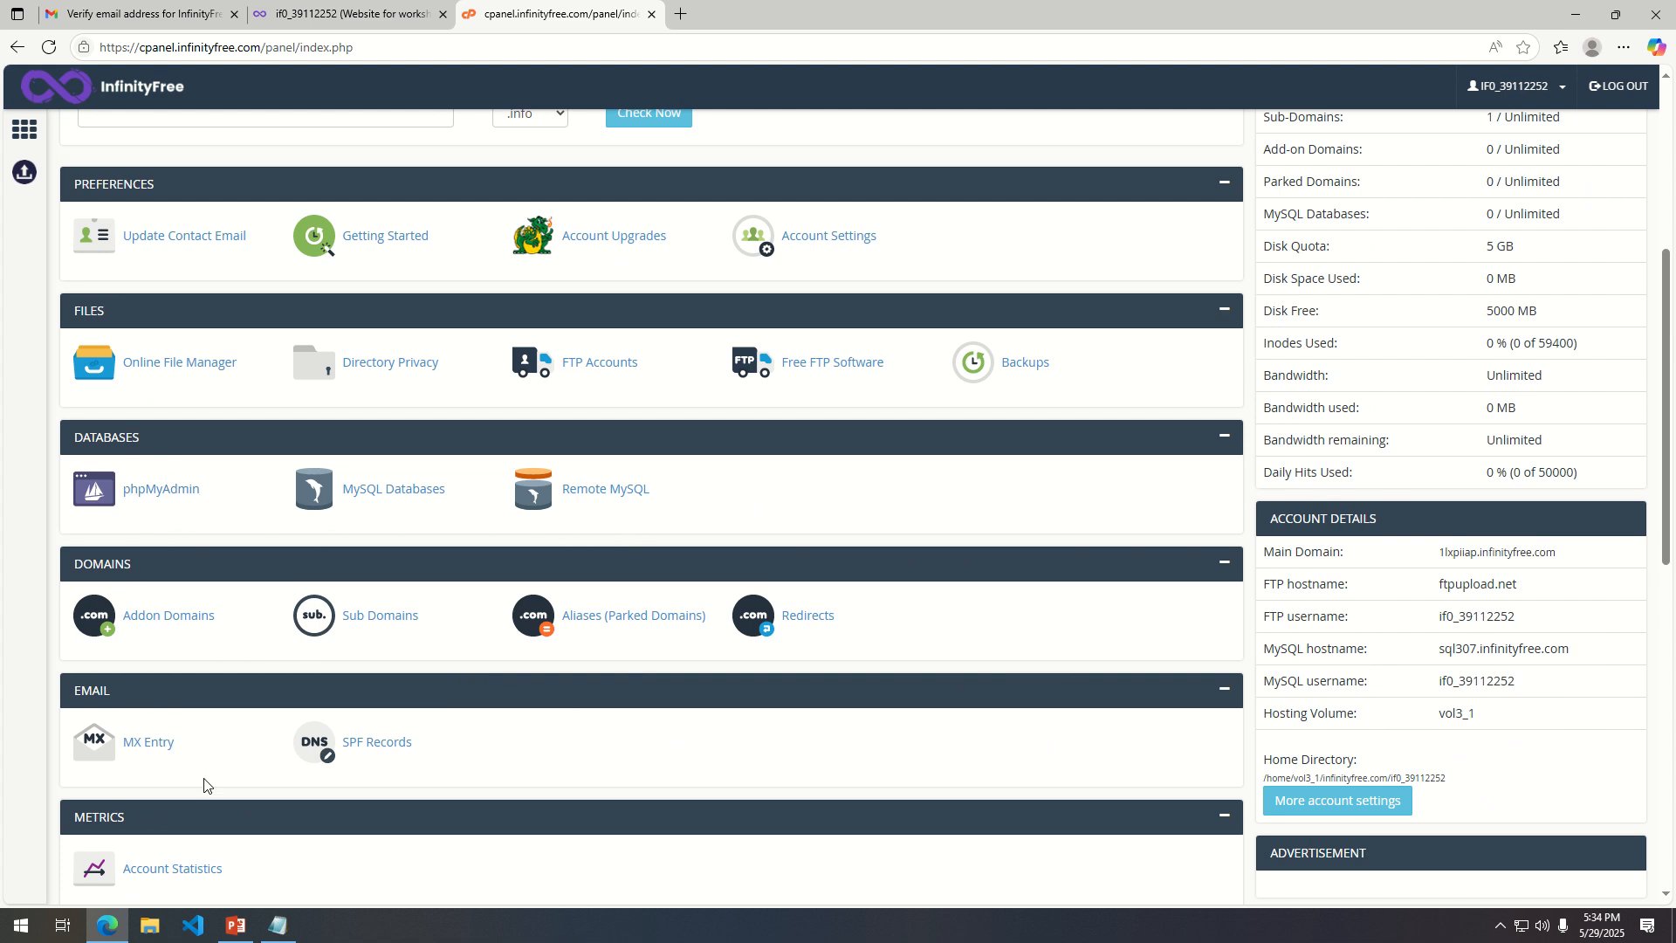
{"action": "scroll", "coordinate": [236, 768], "scroll_direction": "down", "scroll_amount": 4}
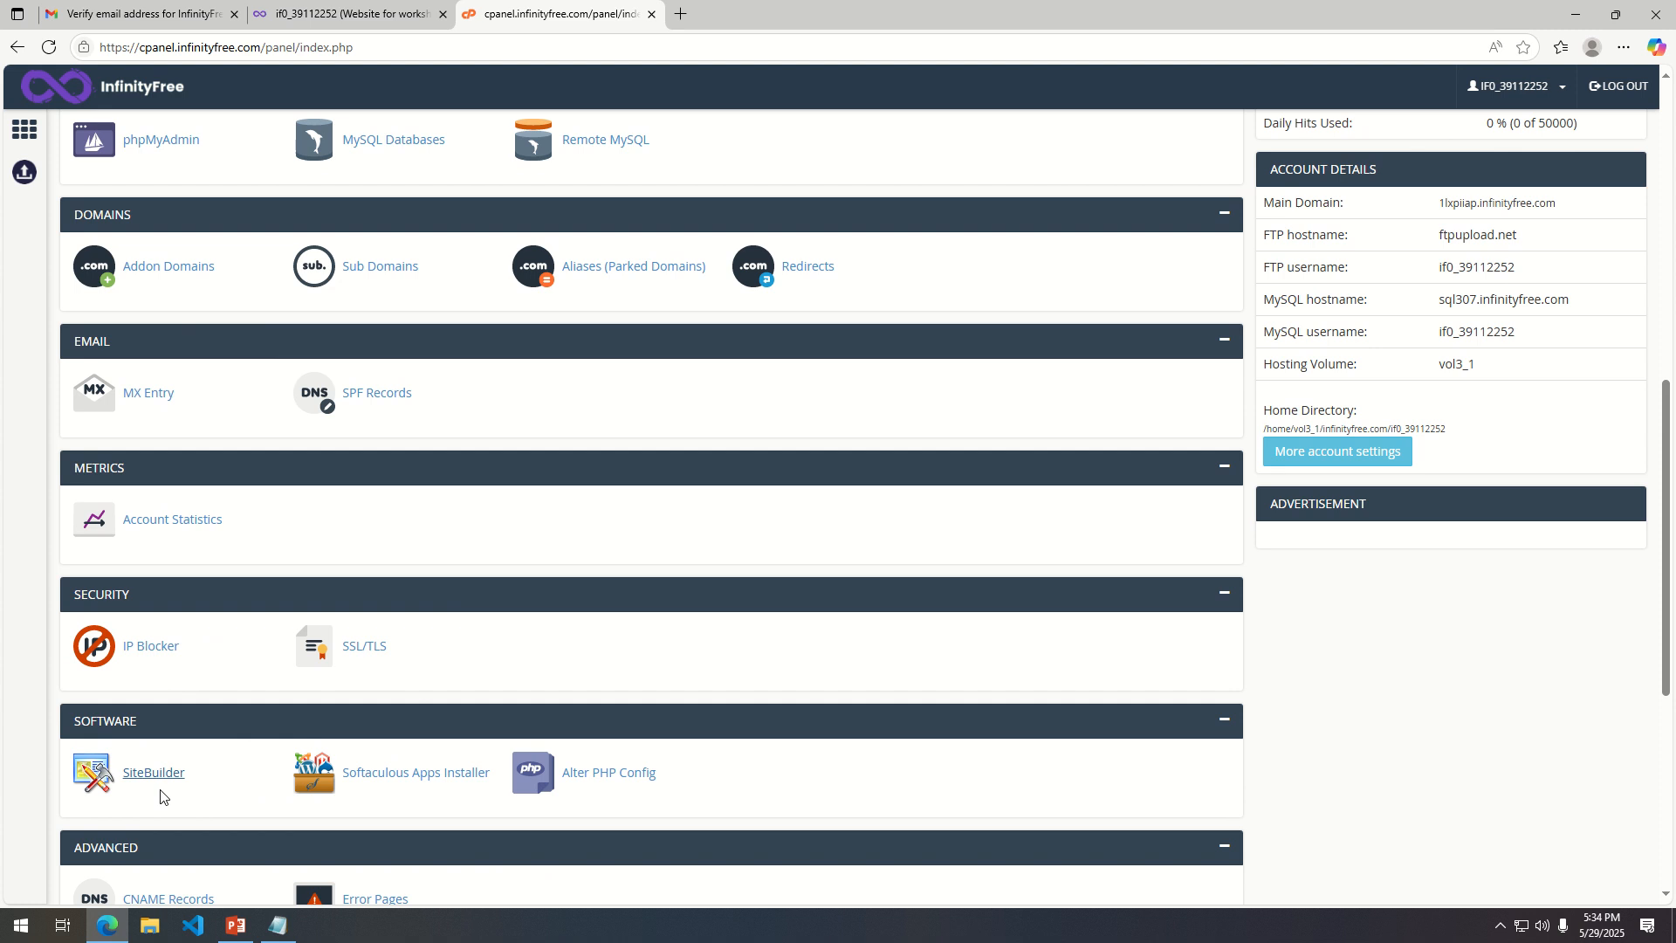
{"action": "scroll", "coordinate": [385, 774], "scroll_direction": "down", "scroll_amount": 2}
{"action": "scroll", "coordinate": [422, 774], "scroll_direction": "down", "scroll_amount": 1}
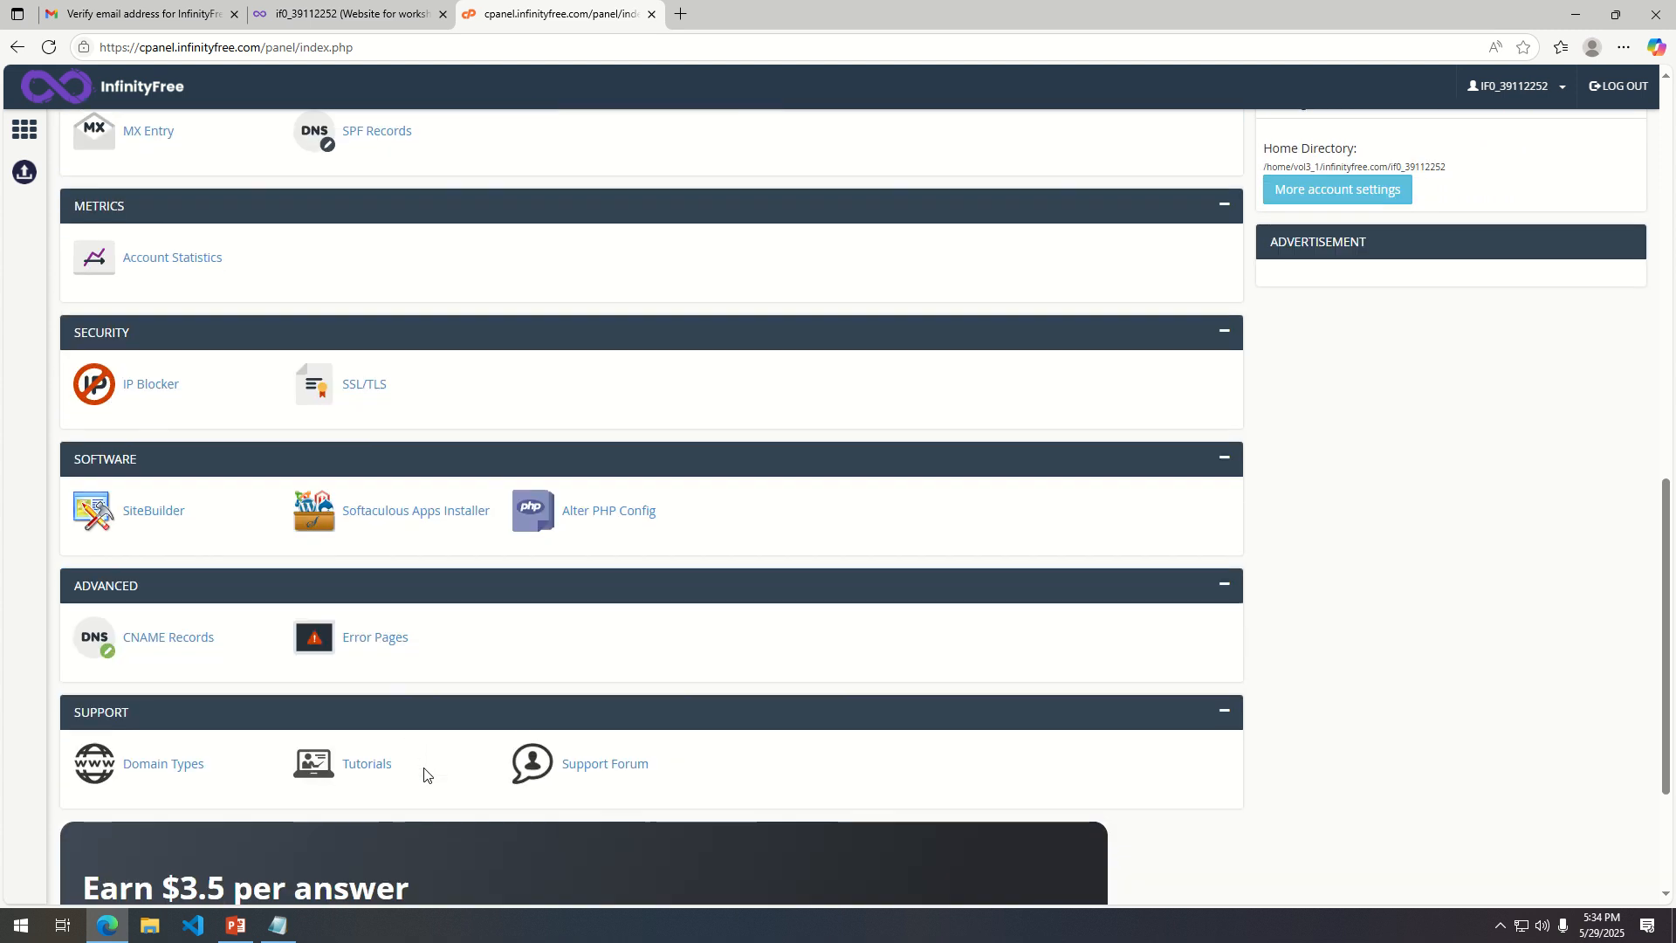
{"action": "scroll", "coordinate": [646, 776], "scroll_direction": "down", "scroll_amount": 3}
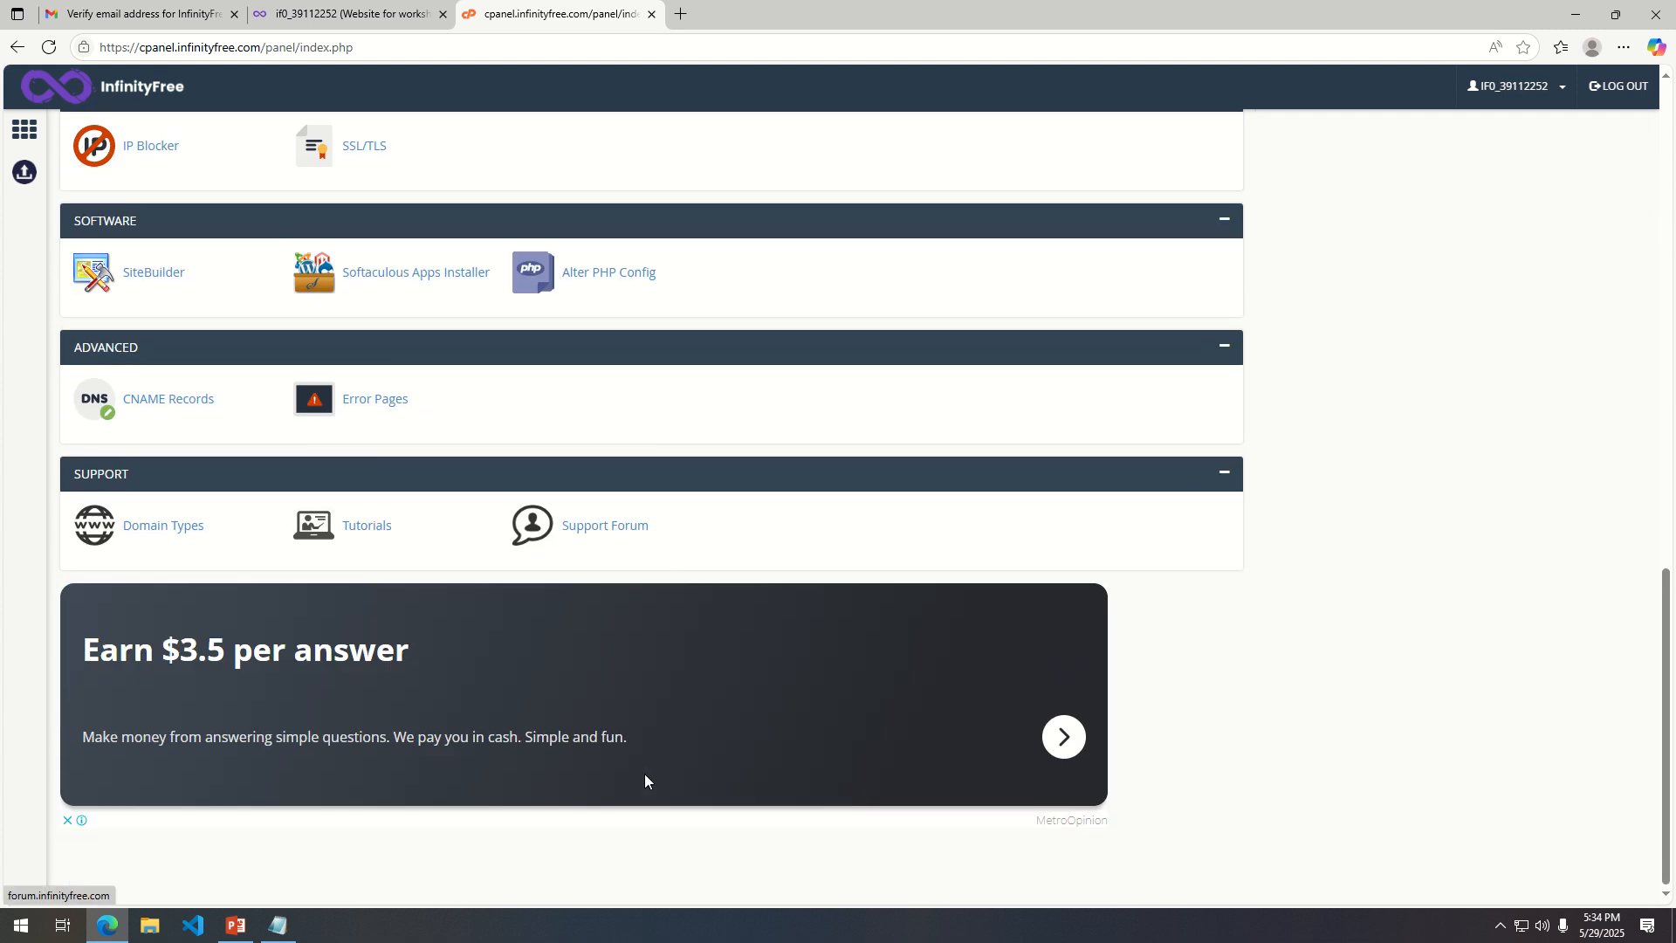
{"action": "scroll", "coordinate": [625, 625], "scroll_direction": "up", "scroll_amount": 15}
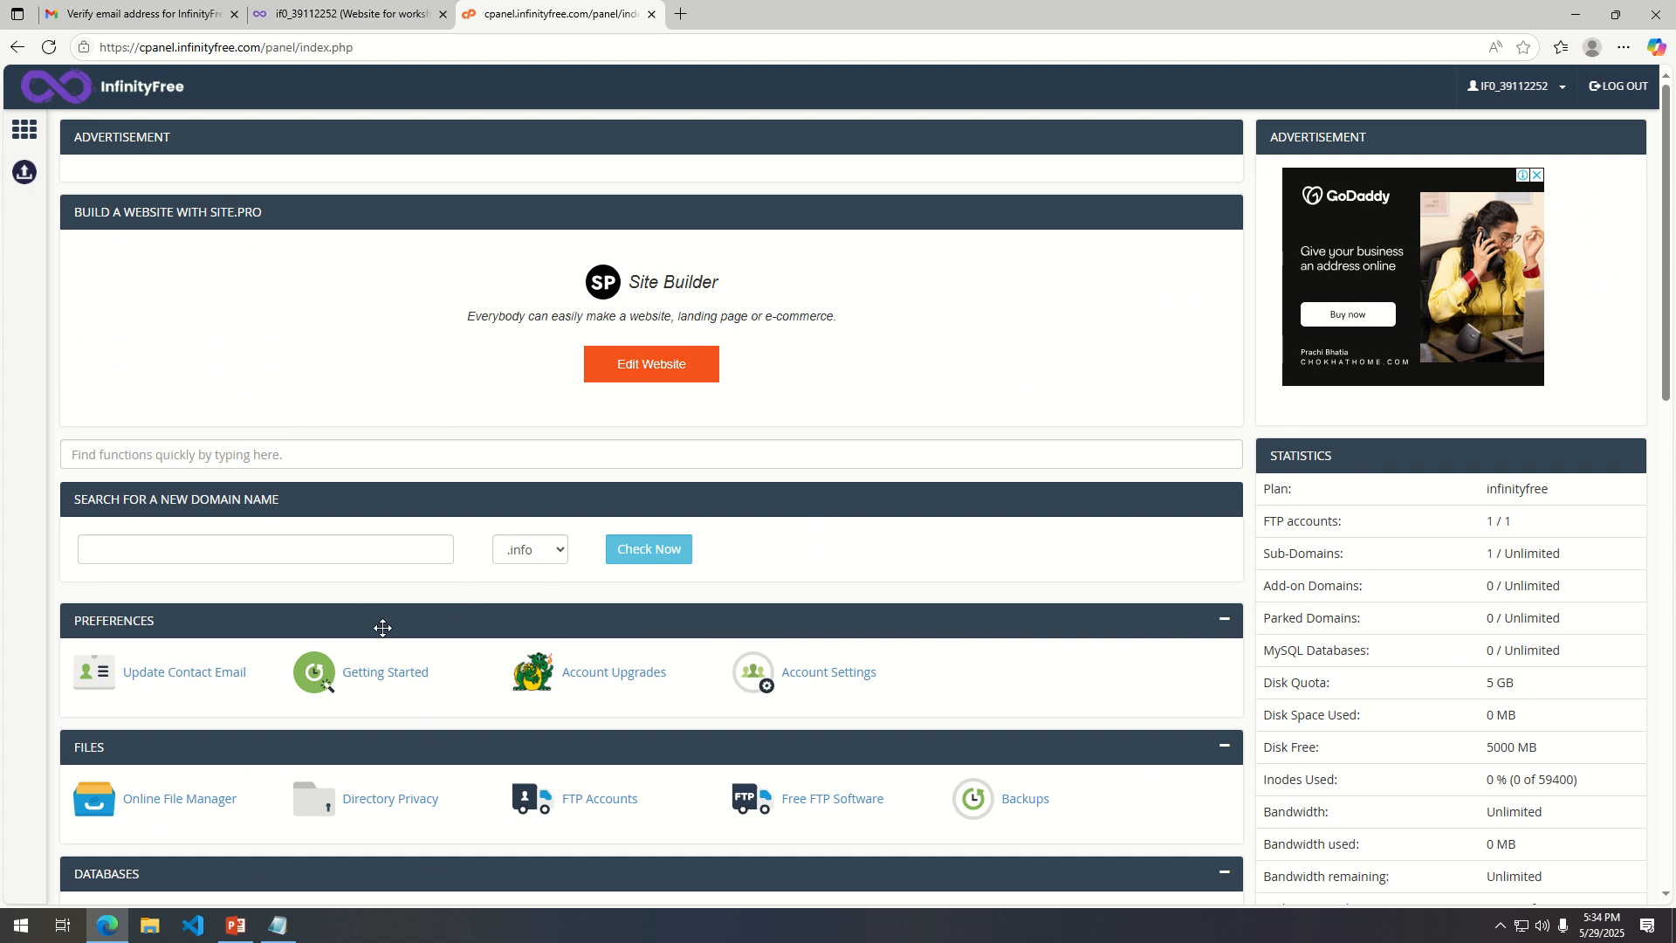
Open the Online File Manager, look inside the htdocs folder, and return to the root folder.
{"action": "scroll", "coordinate": [502, 672], "scroll_direction": "down", "scroll_amount": 2}
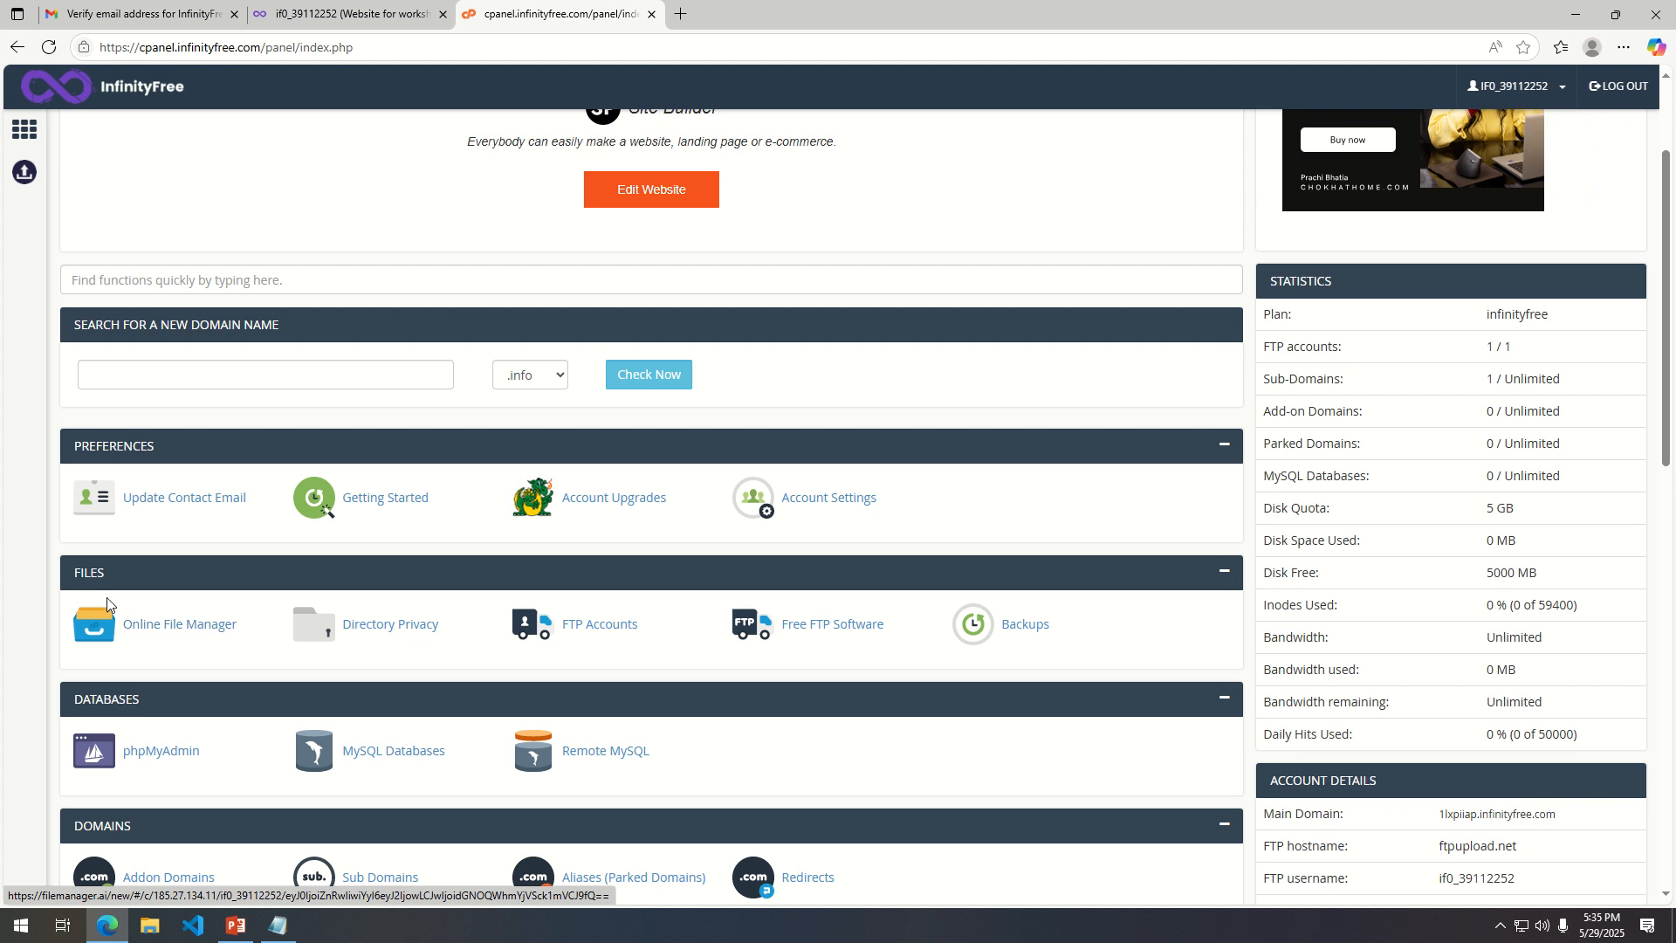
{"action": "left_click", "coordinate": [183, 640]}
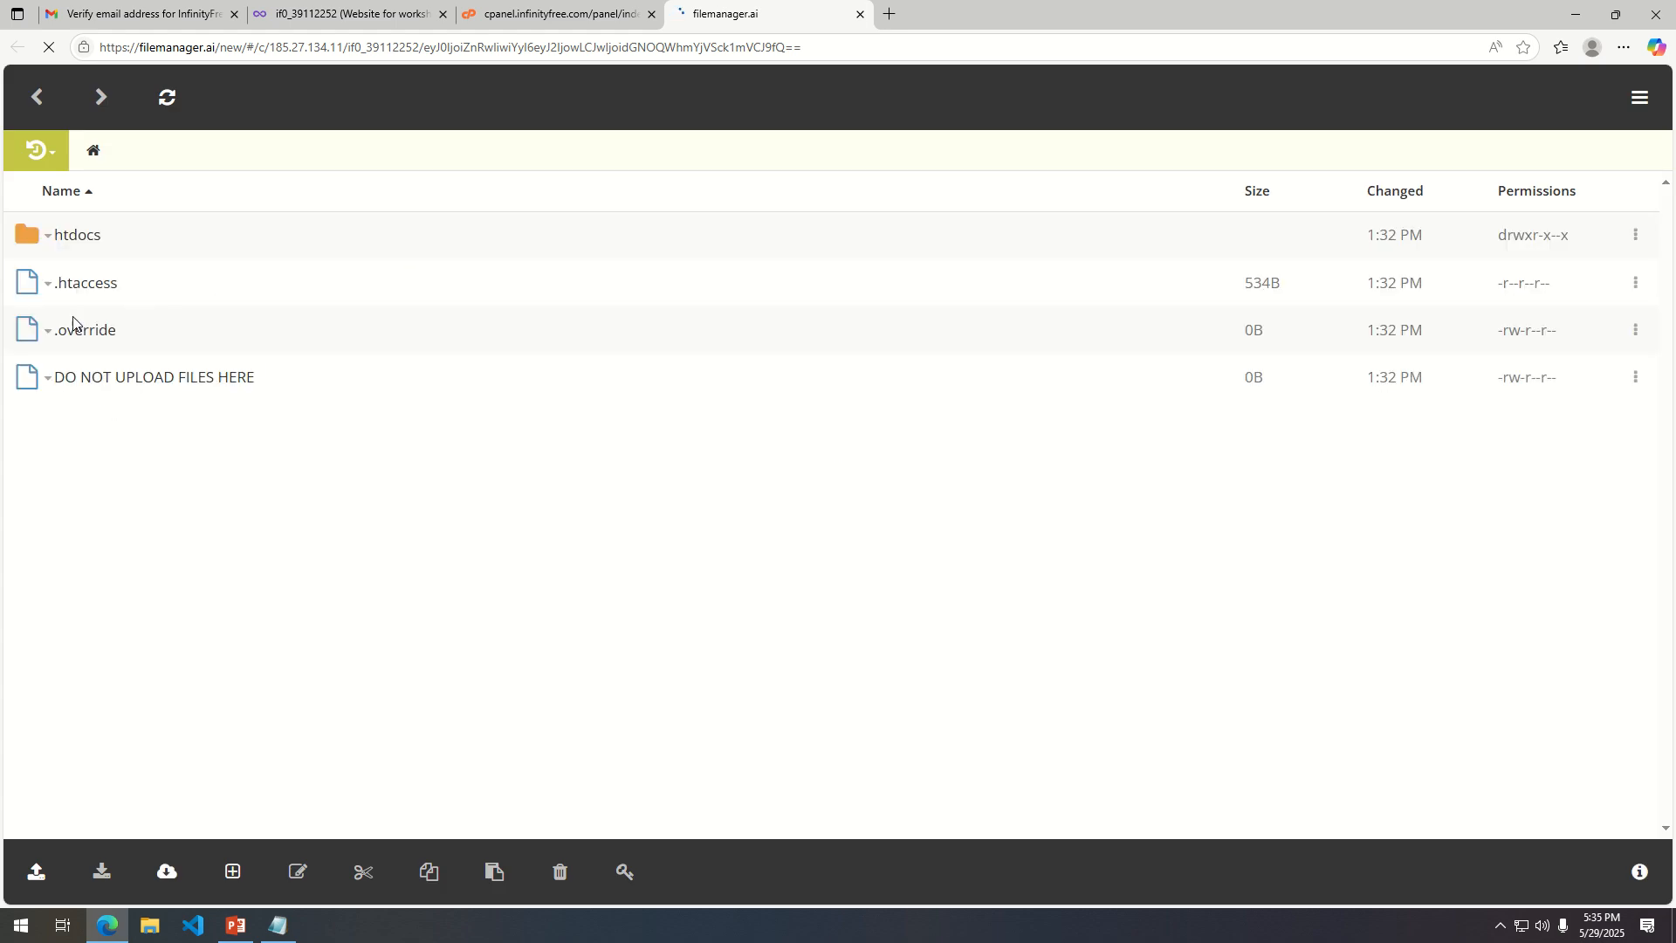
{"action": "left_click", "coordinate": [67, 242]}
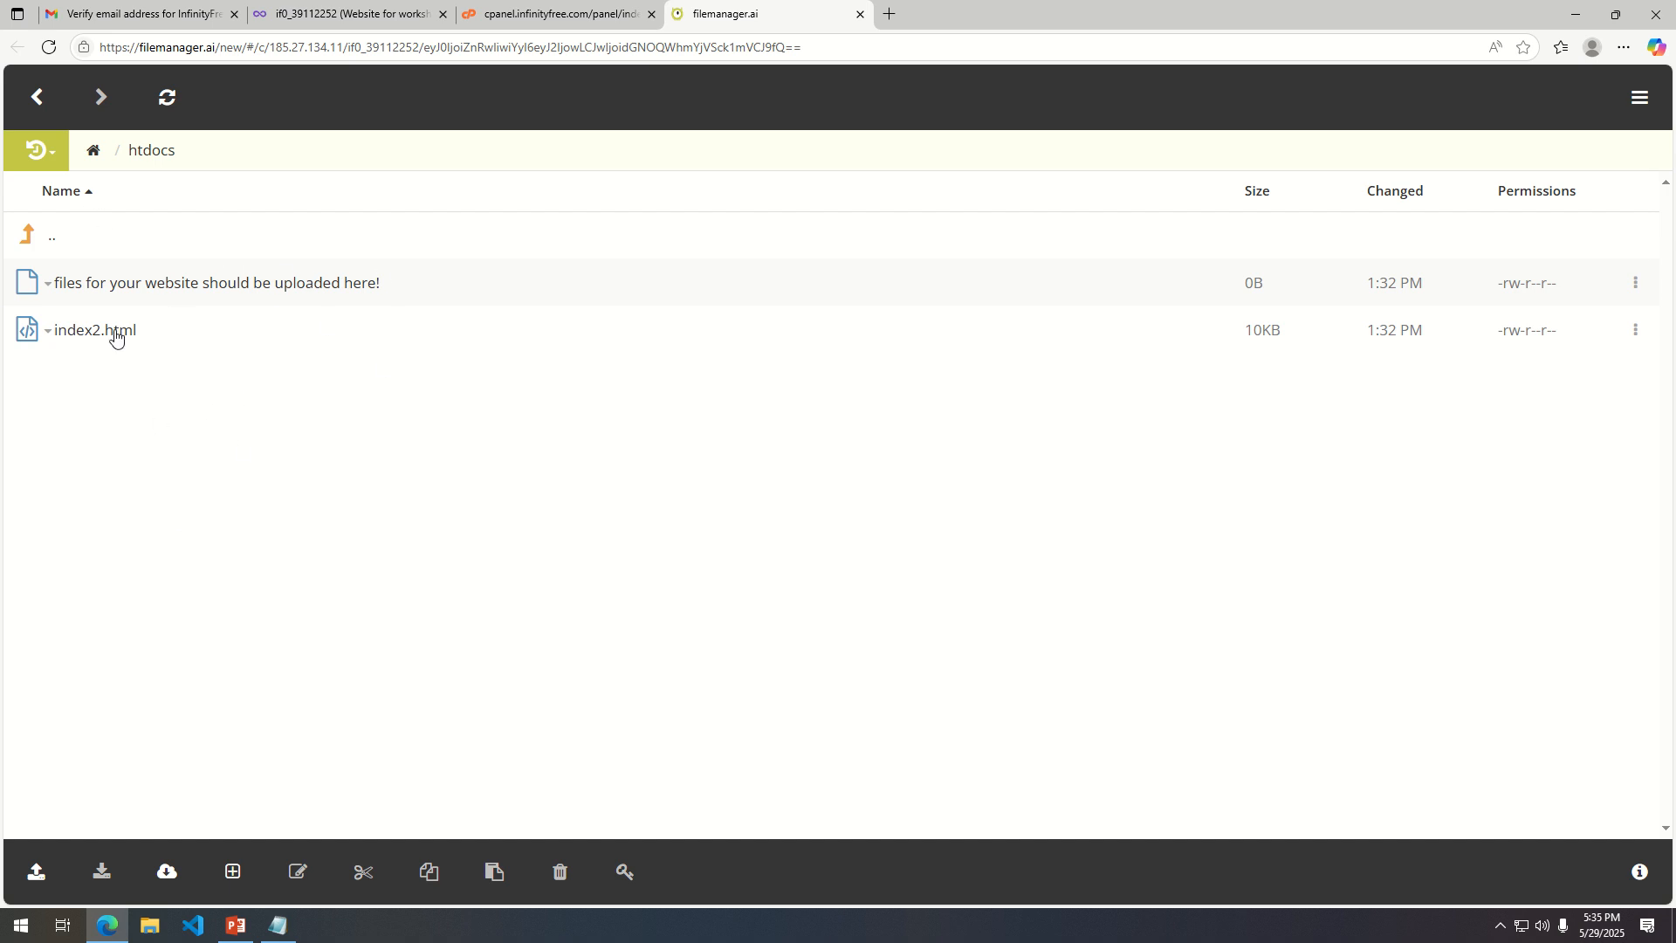
{"action": "left_click", "coordinate": [49, 103]}
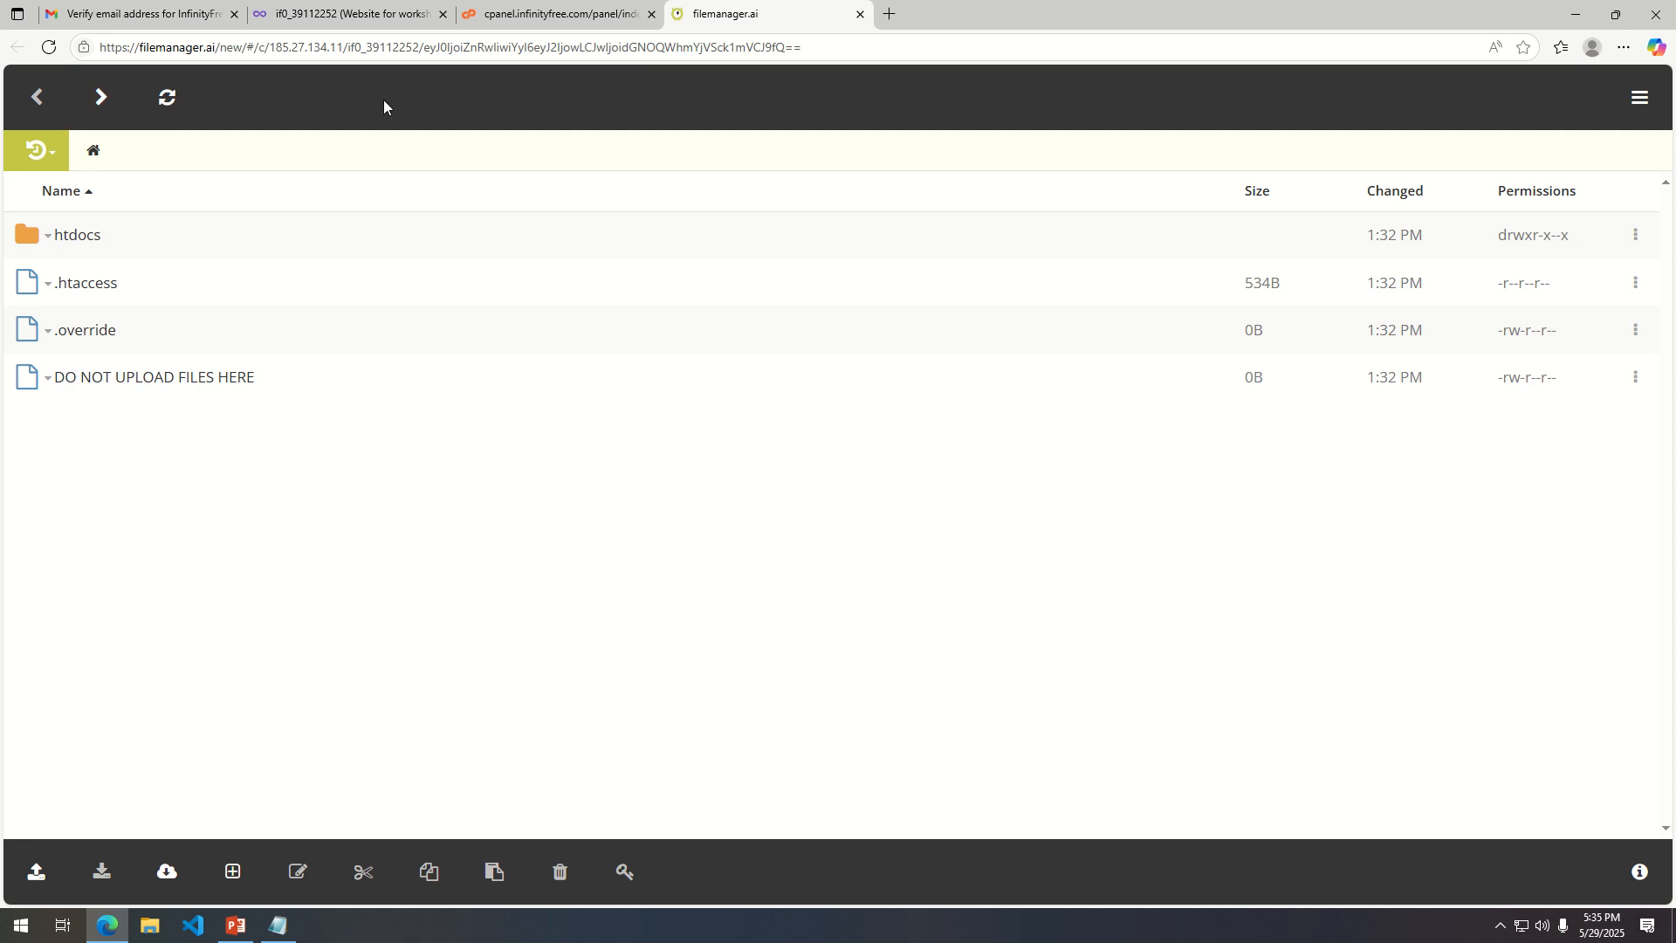
Return to the control panel, dismiss the advertisement, and open the MySQL Databases page at its Create New Database section.
{"action": "left_click", "coordinate": [535, 14]}
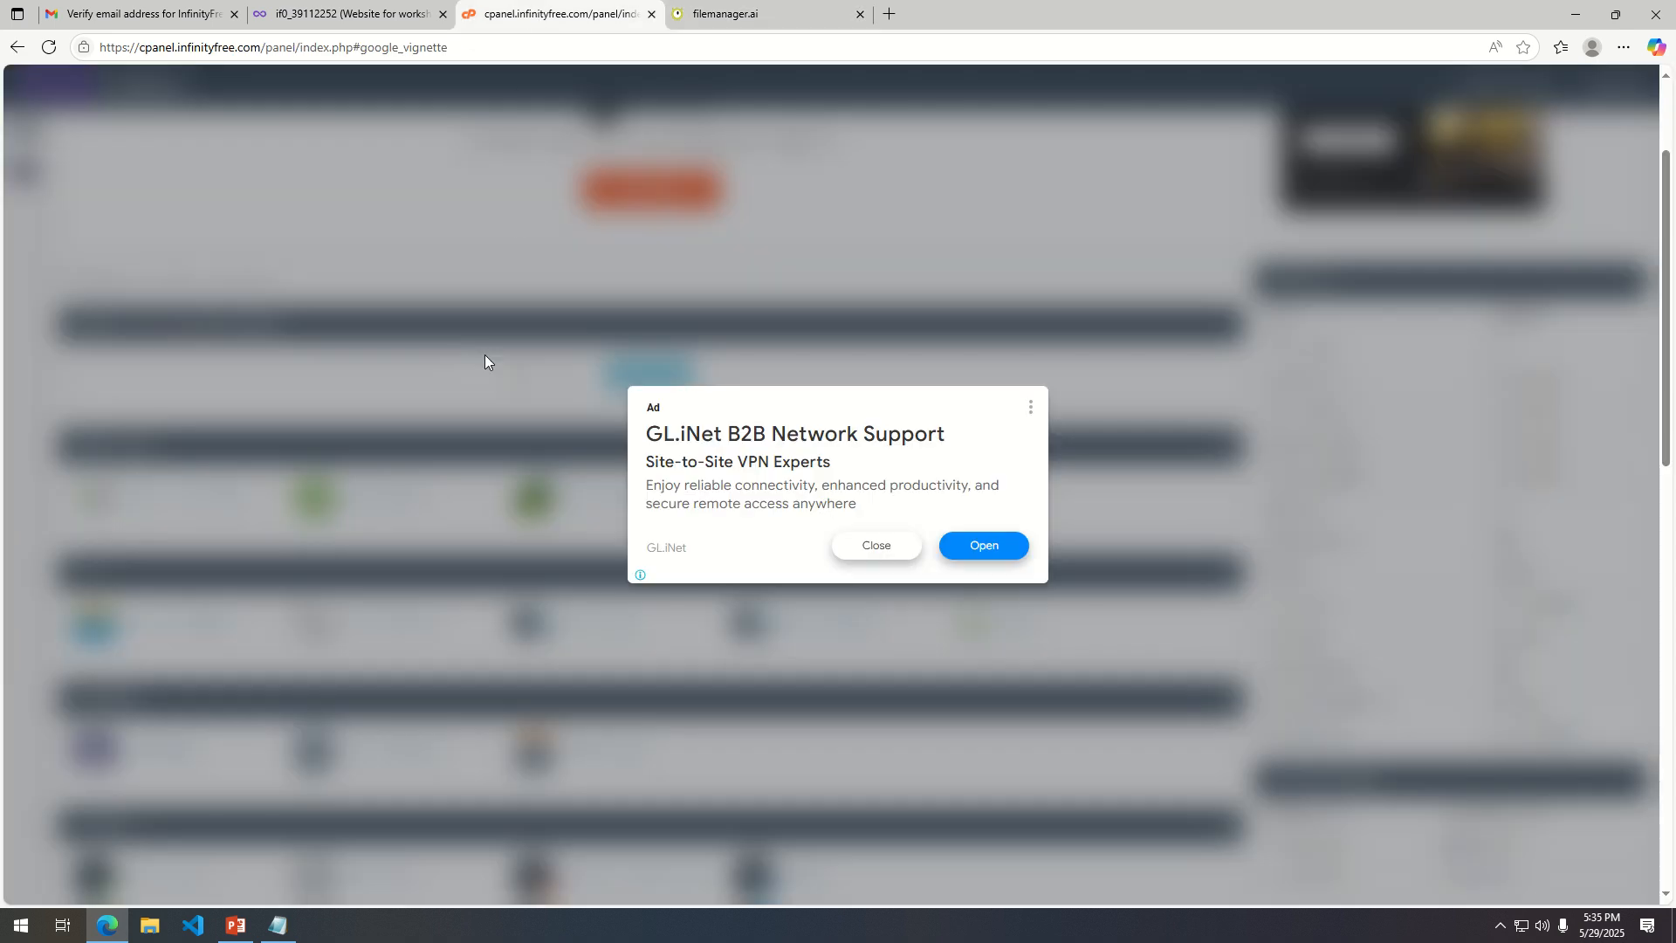
{"action": "left_click", "coordinate": [874, 546]}
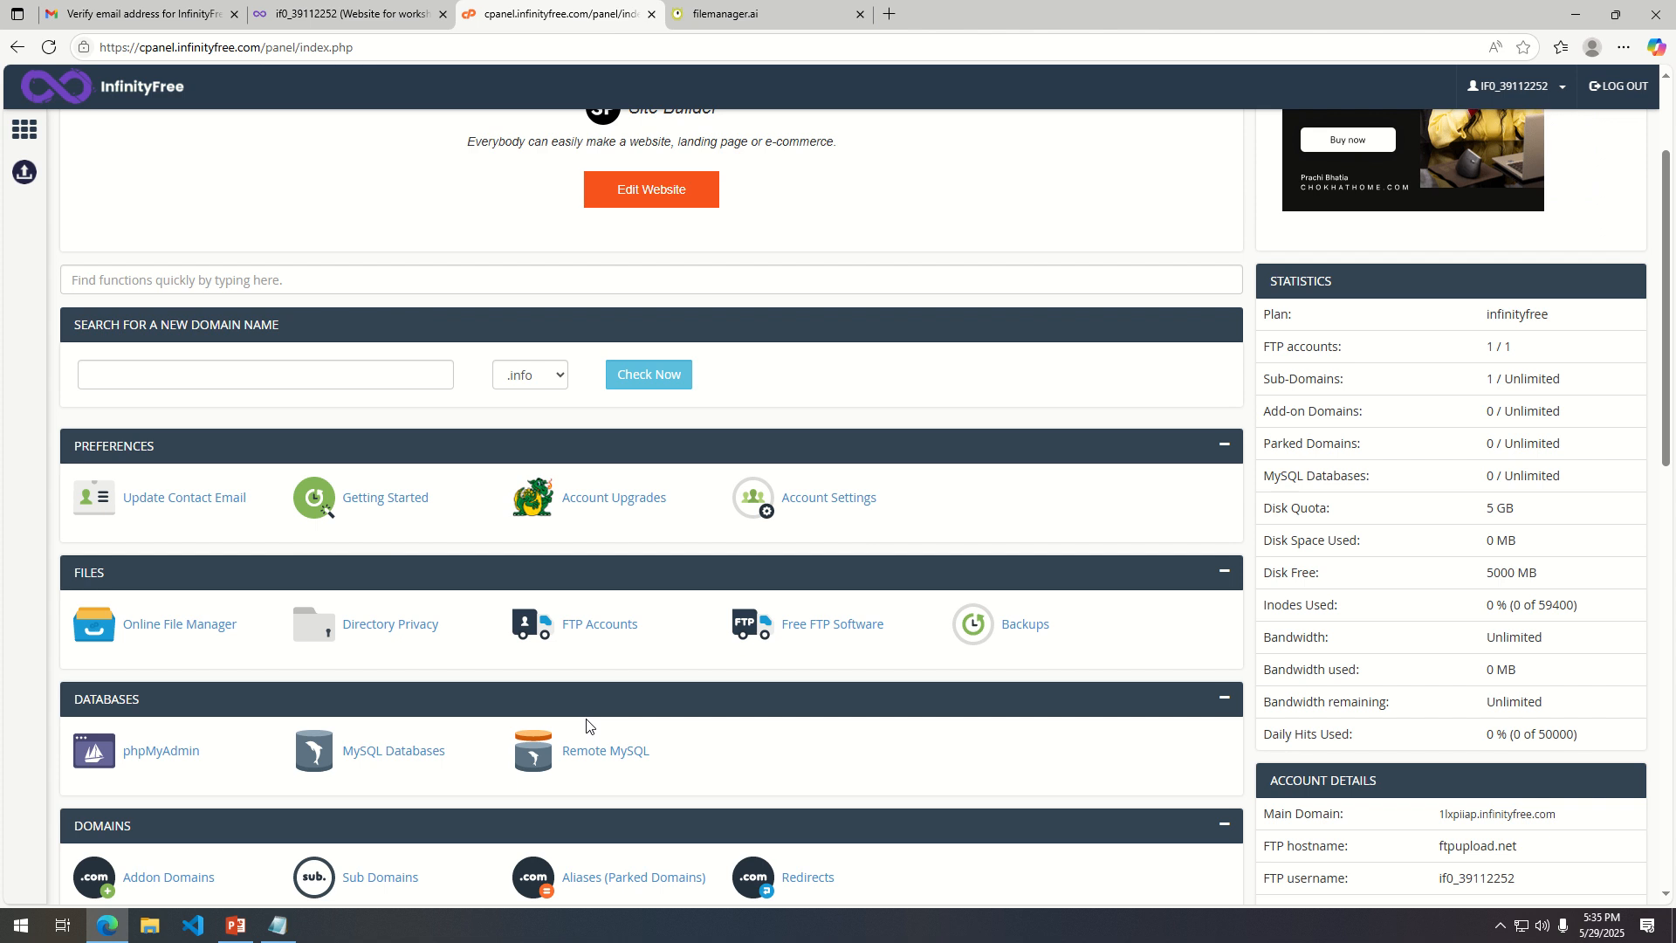
{"action": "scroll", "coordinate": [588, 734], "scroll_direction": "down", "scroll_amount": 2}
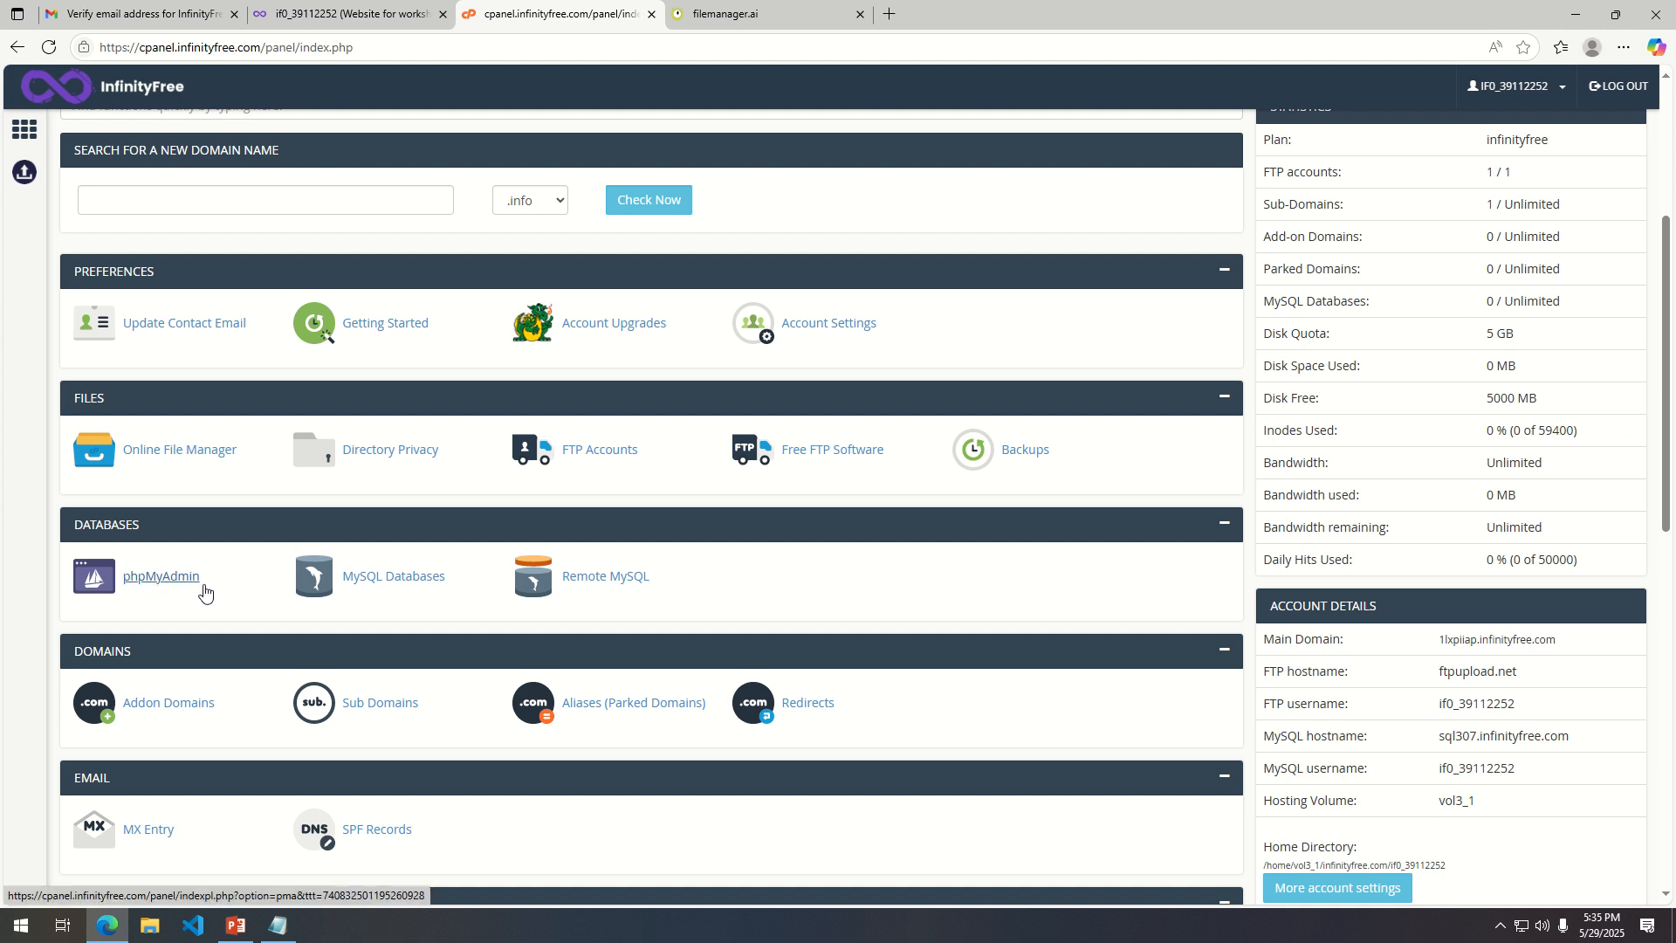
{"action": "left_click", "coordinate": [400, 590]}
{"action": "scroll", "coordinate": [218, 540], "scroll_direction": "down", "scroll_amount": 2}
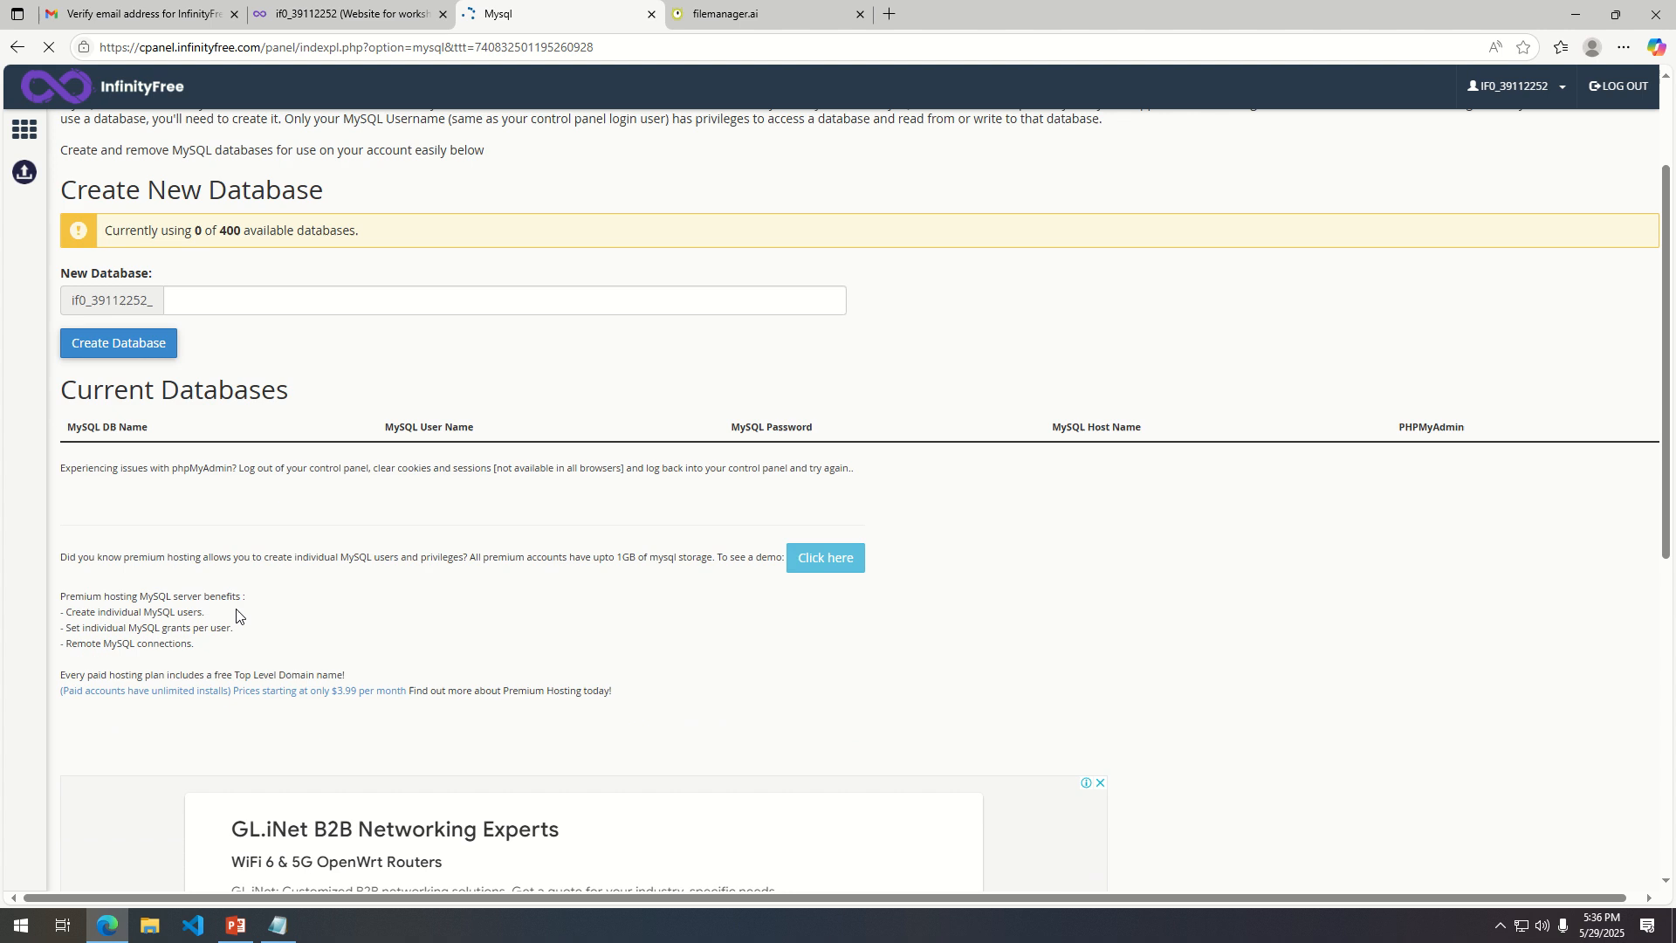
Create a new MySQL database named workshop1_db after the fixed account prefix.
{"action": "left_click", "coordinate": [205, 296]}
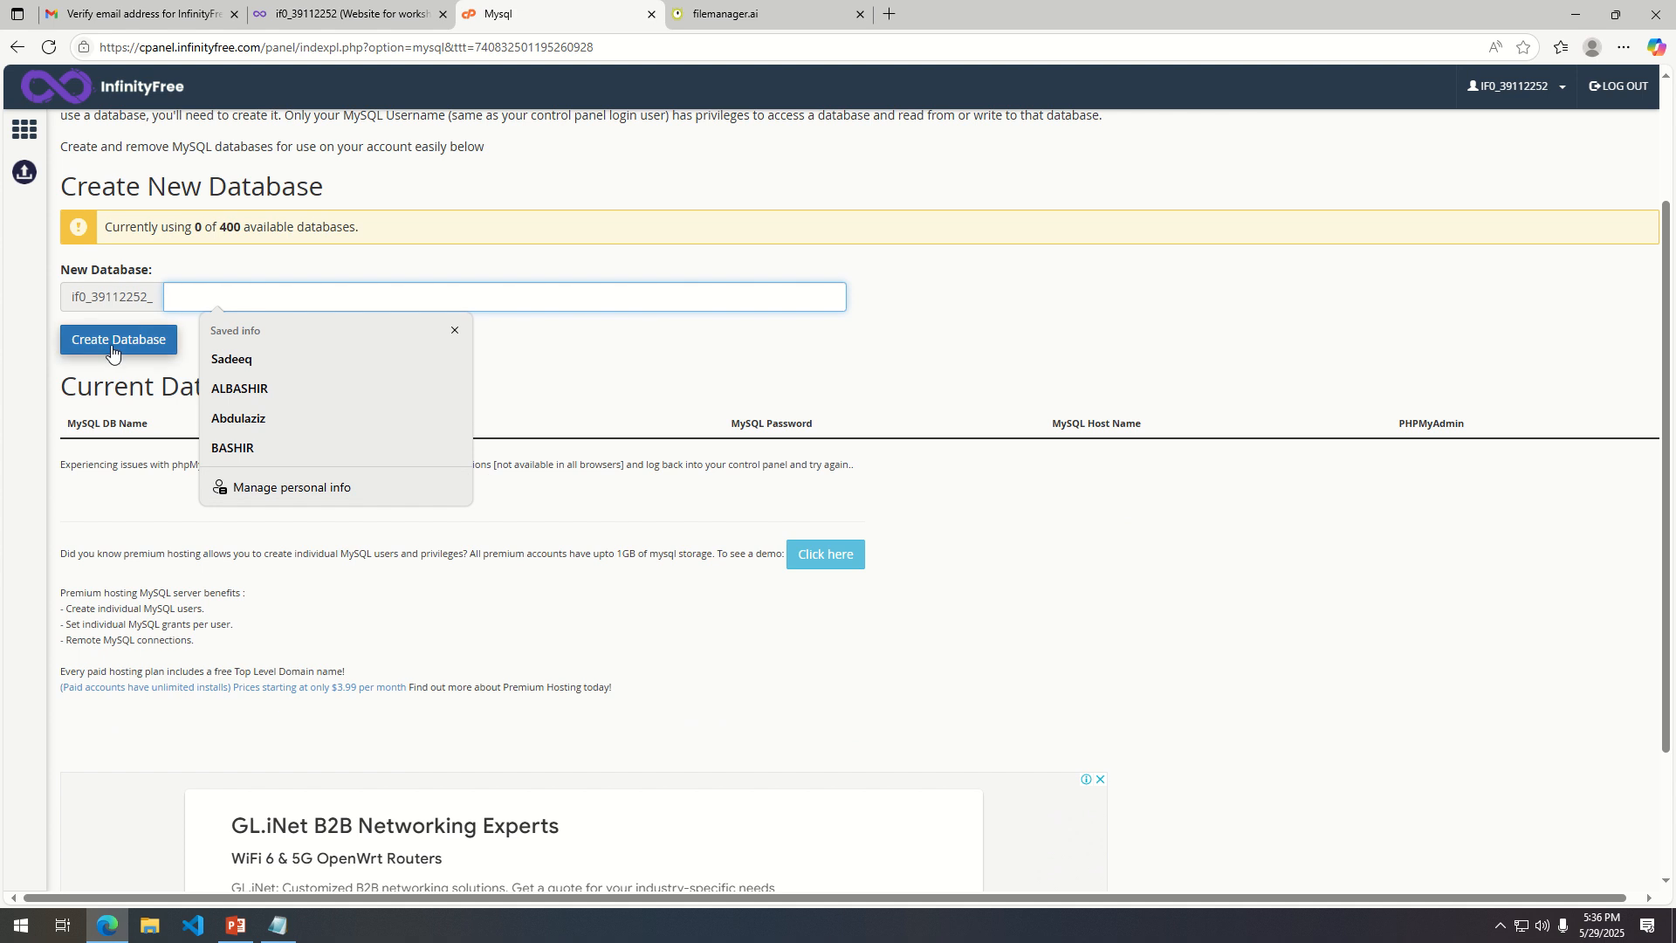
{"action": "left_click", "coordinate": [569, 367]}
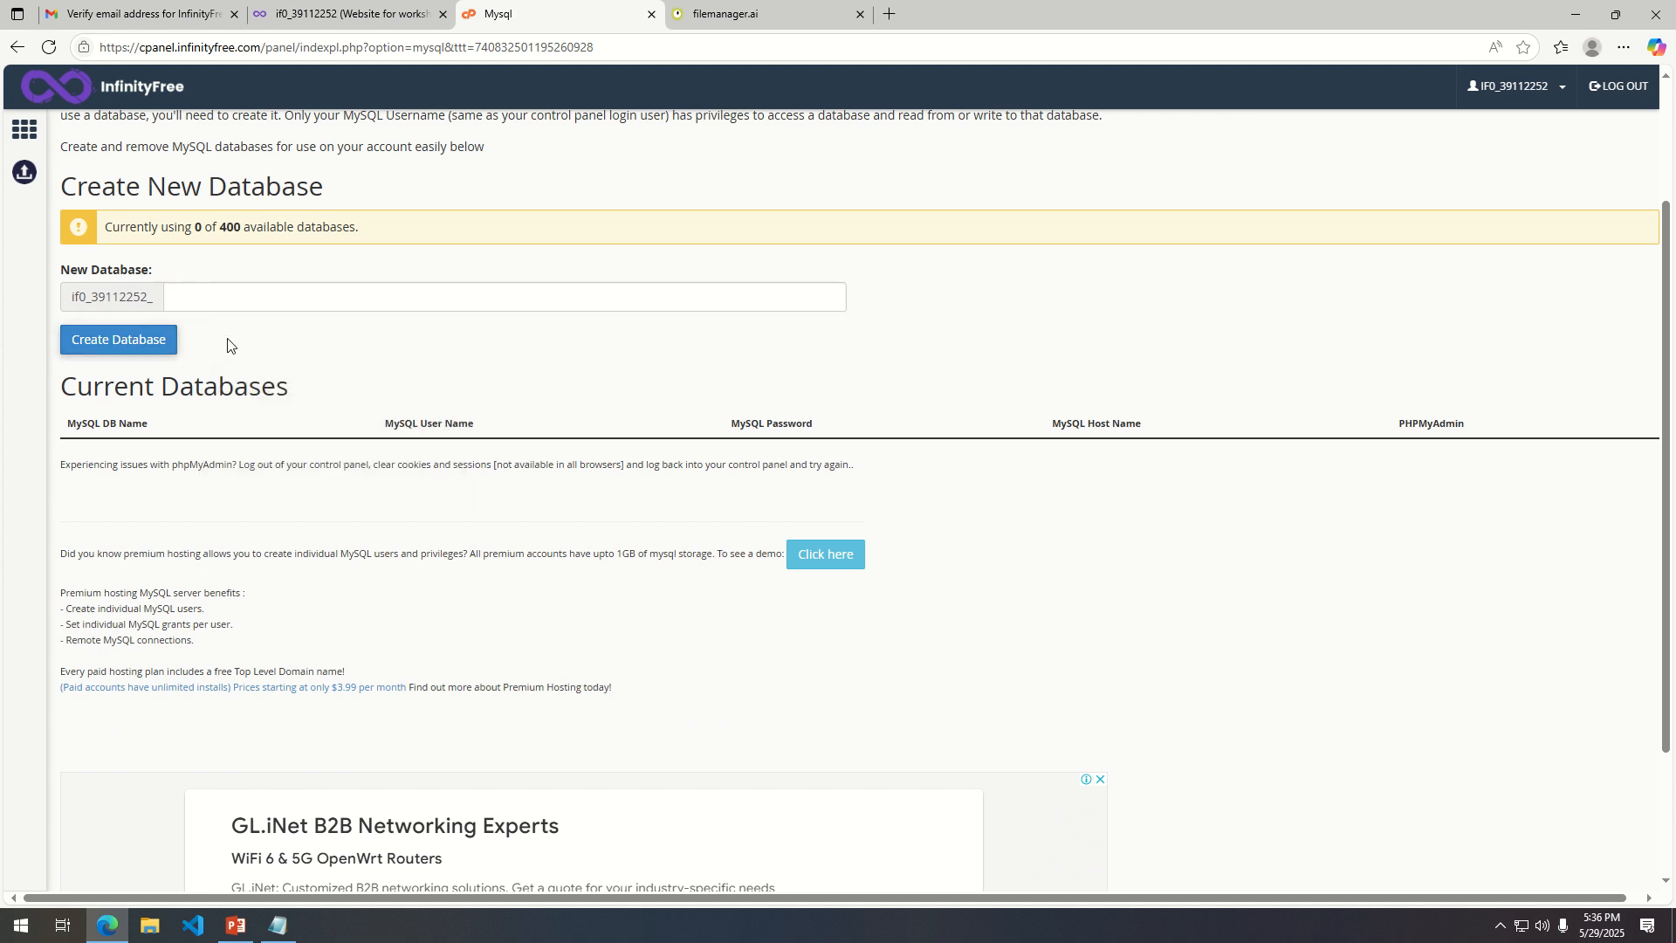
{"action": "left_click", "coordinate": [224, 296]}
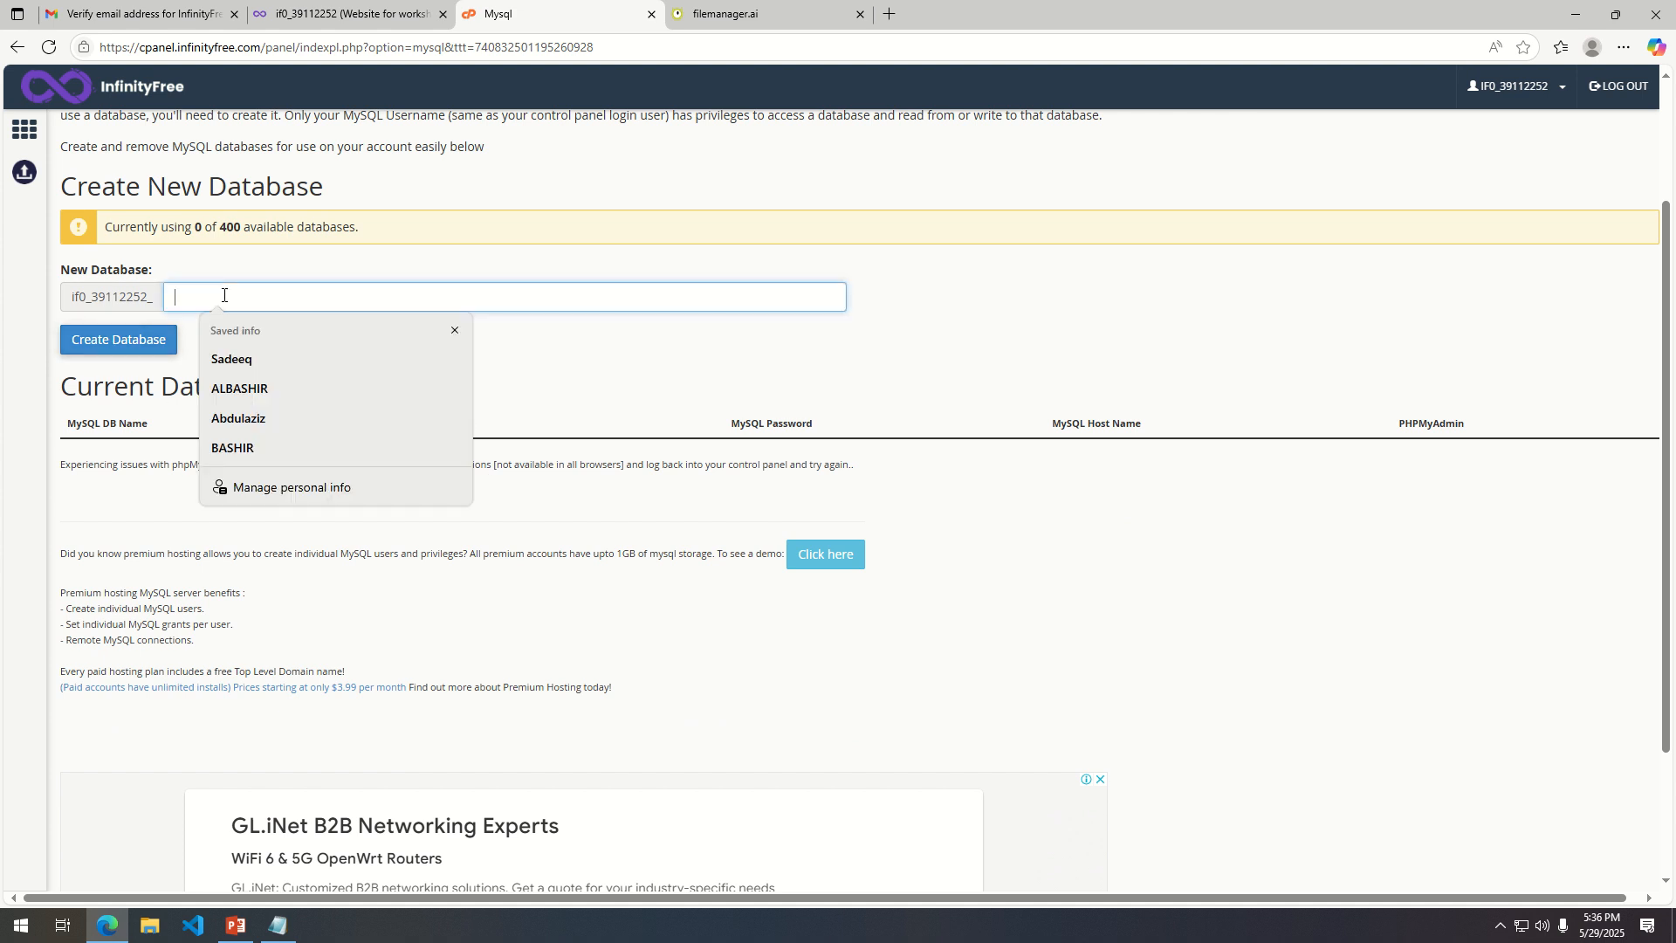
{"action": "type", "text": "F"}
{"action": "type", "text": "work"}
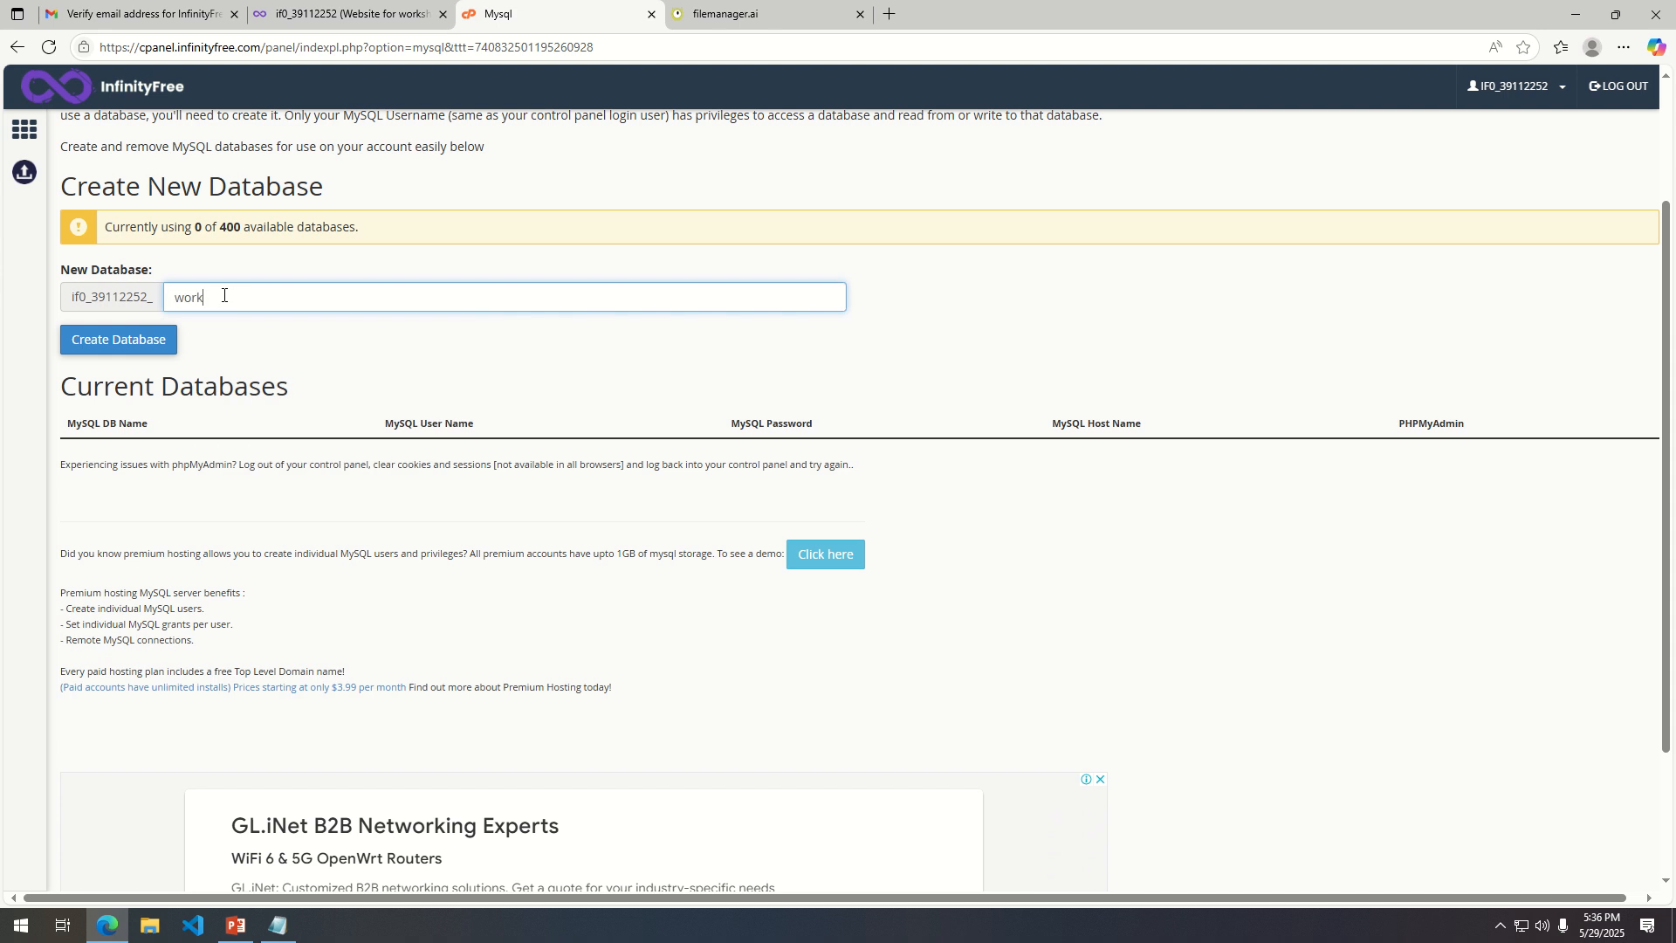
{"action": "type", "text": "shop"}
{"action": "key", "text": "BackSpace"}
{"action": "left_click_drag", "start_coordinate": [72, 297], "coordinate": [175, 301]}
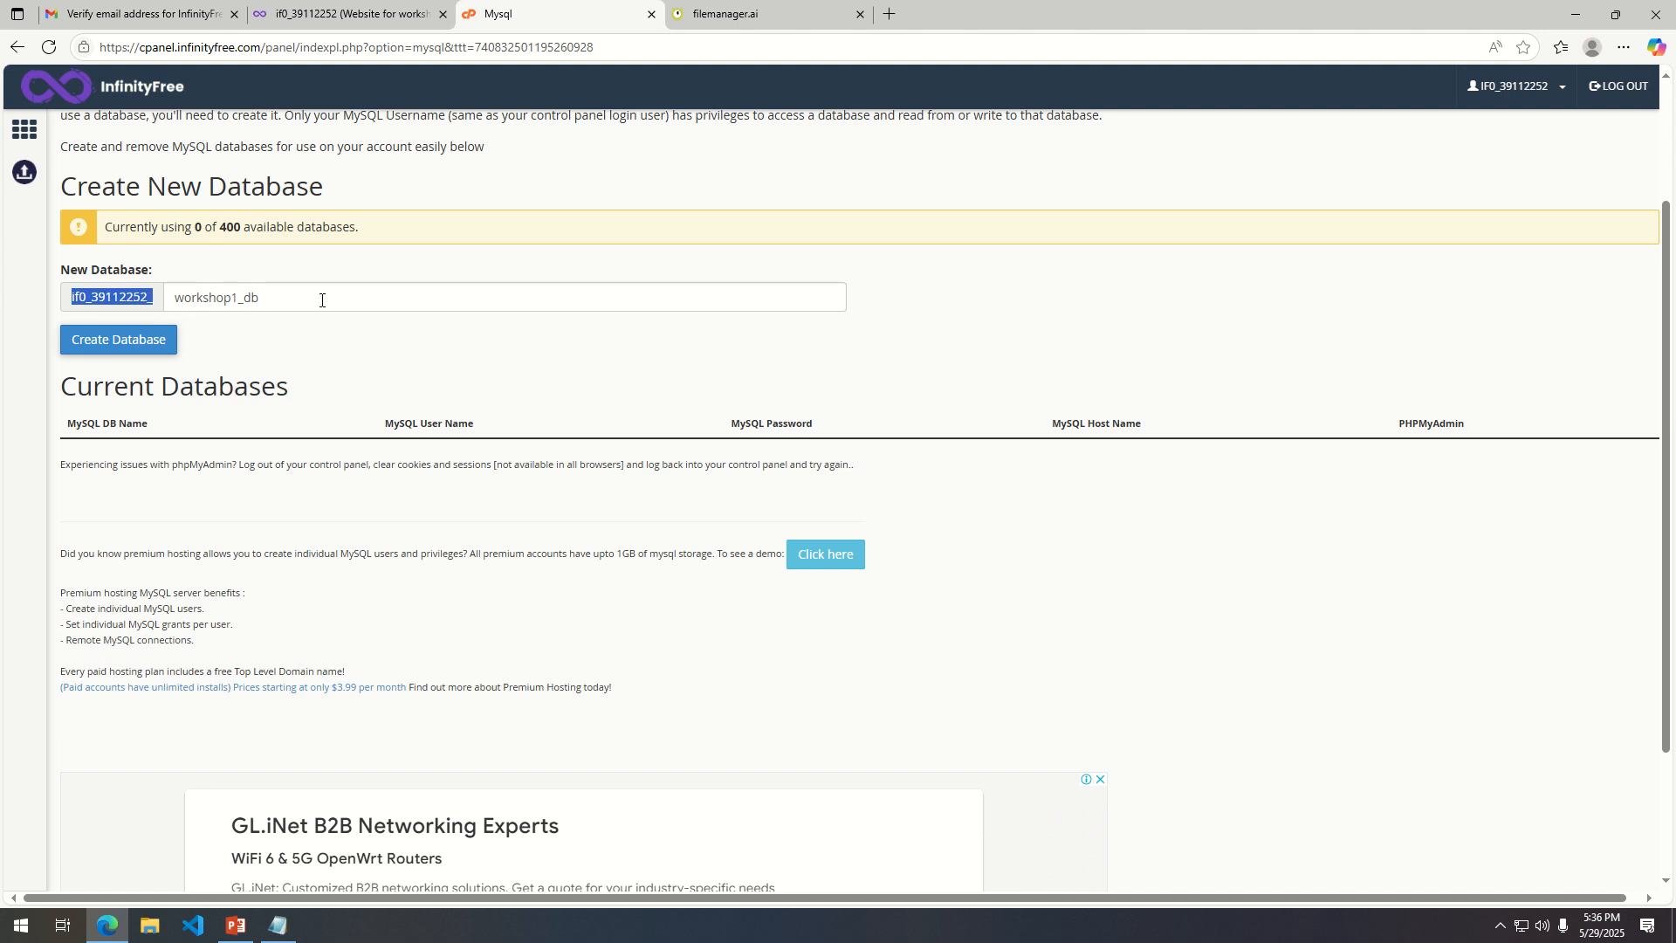
{"action": "left_click", "coordinate": [105, 340]}
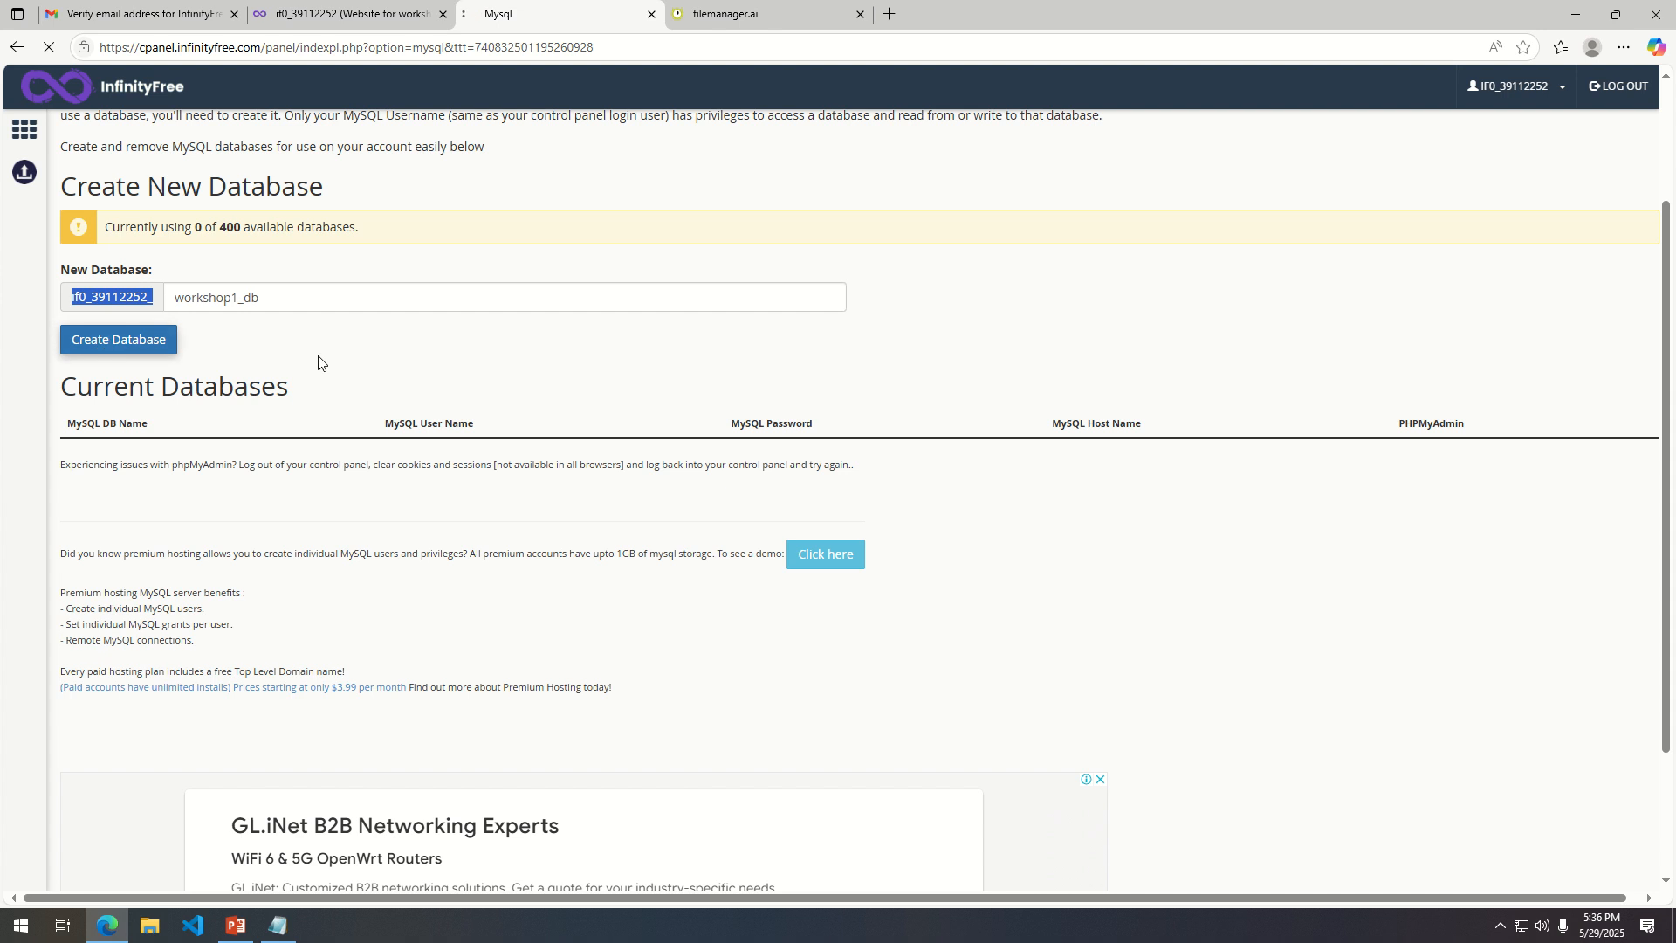
Examine the new database's name, MySQL user name, password note and host name under Current Databases.
{"action": "scroll", "coordinate": [298, 560], "scroll_direction": "down", "scroll_amount": 4}
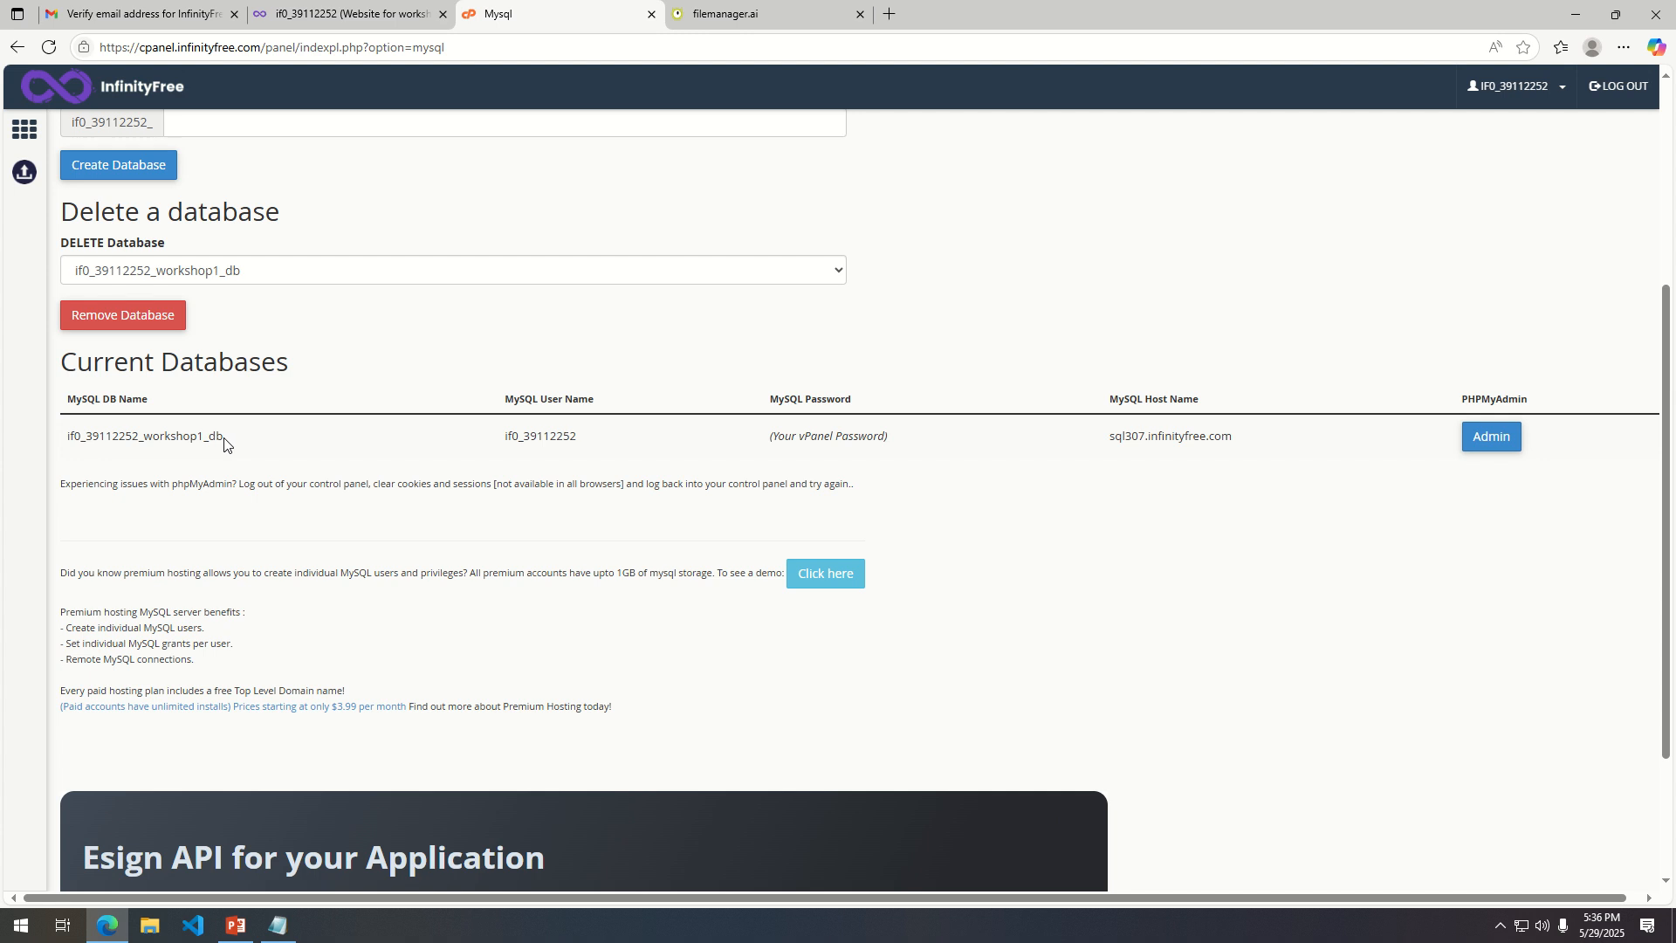
{"action": "left_click_drag", "start_coordinate": [225, 438], "coordinate": [66, 446]}
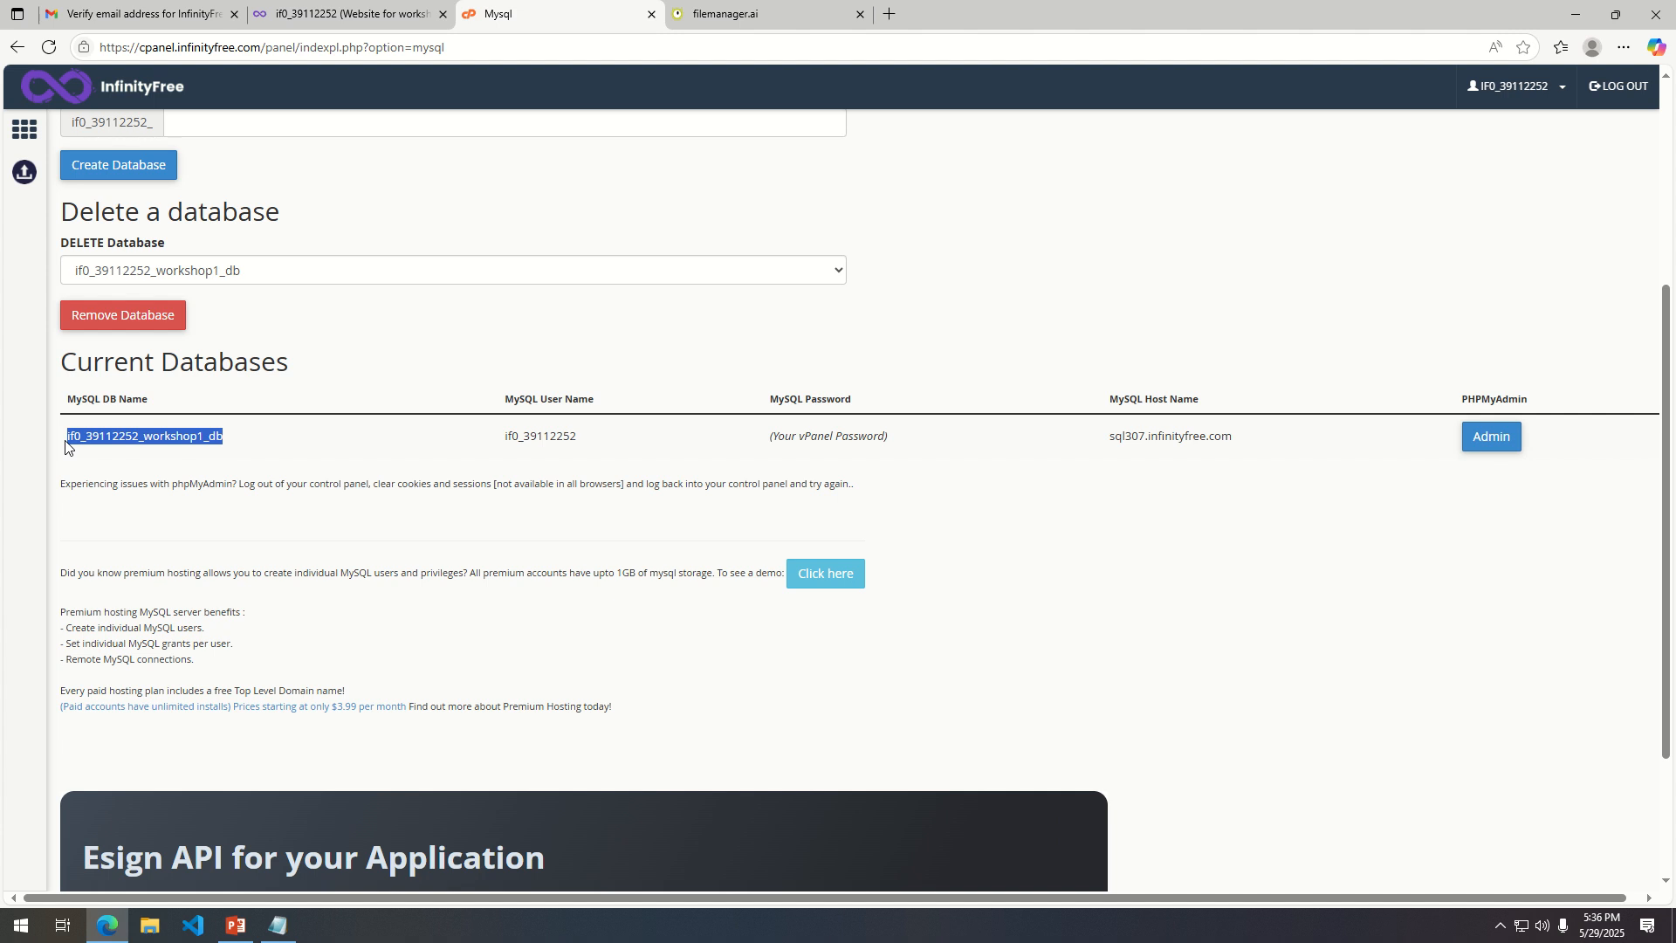
{"action": "left_click", "coordinate": [93, 385]}
{"action": "left_click_drag", "start_coordinate": [578, 436], "coordinate": [486, 434]}
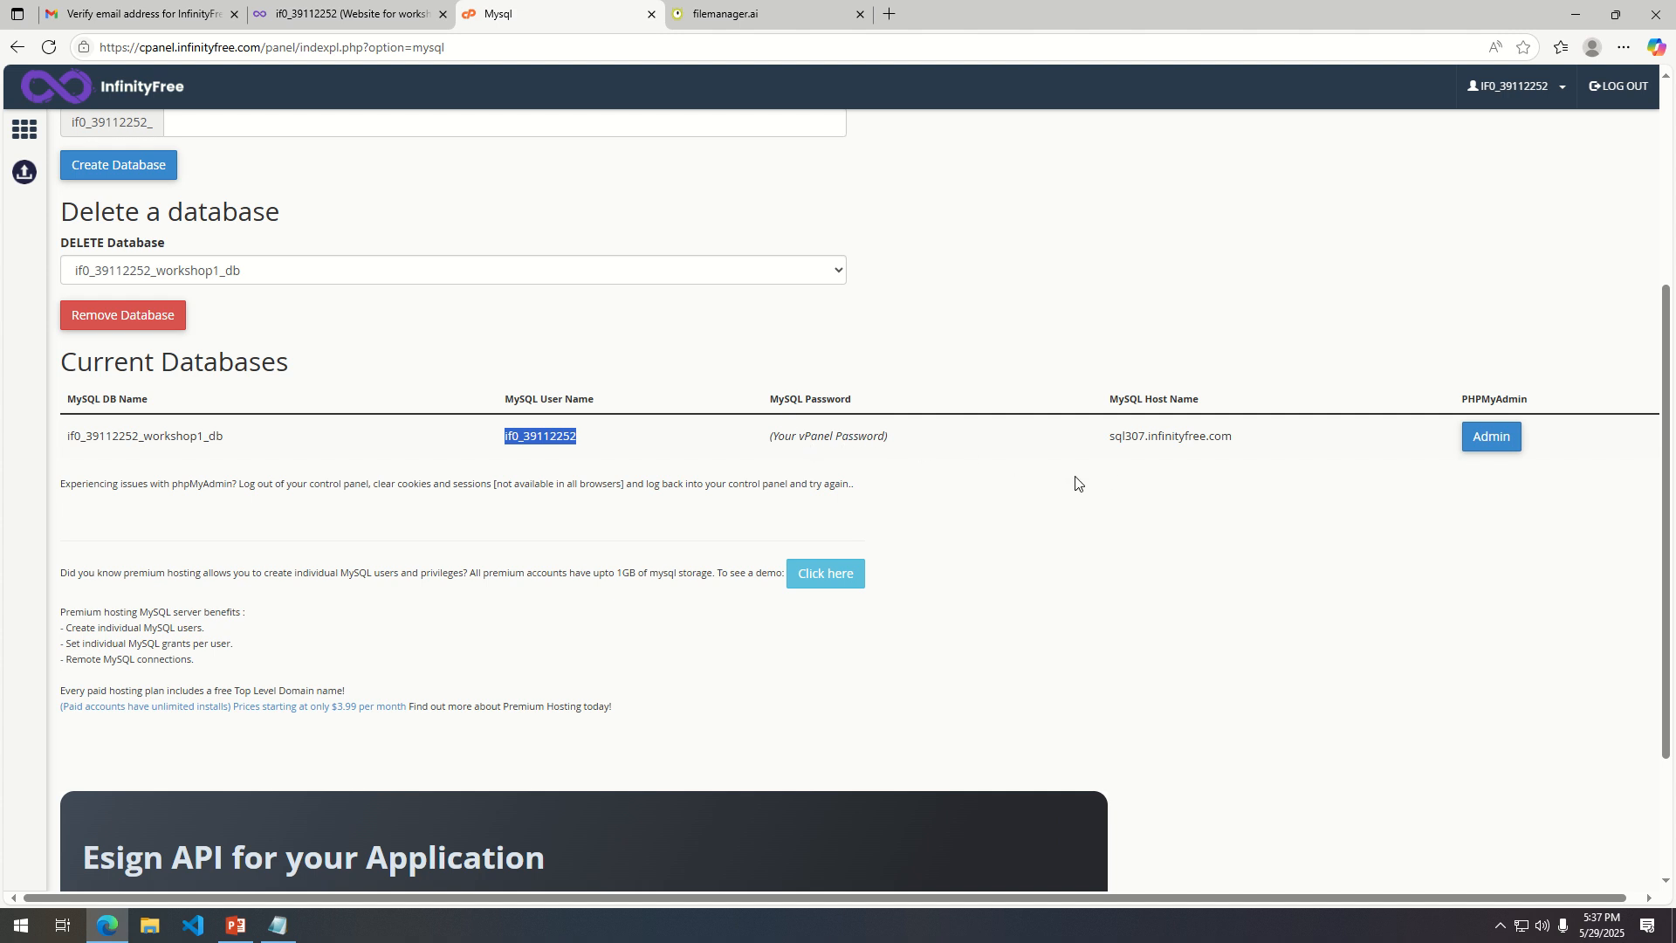
{"action": "scroll", "coordinate": [660, 524], "scroll_direction": "down", "scroll_amount": 2}
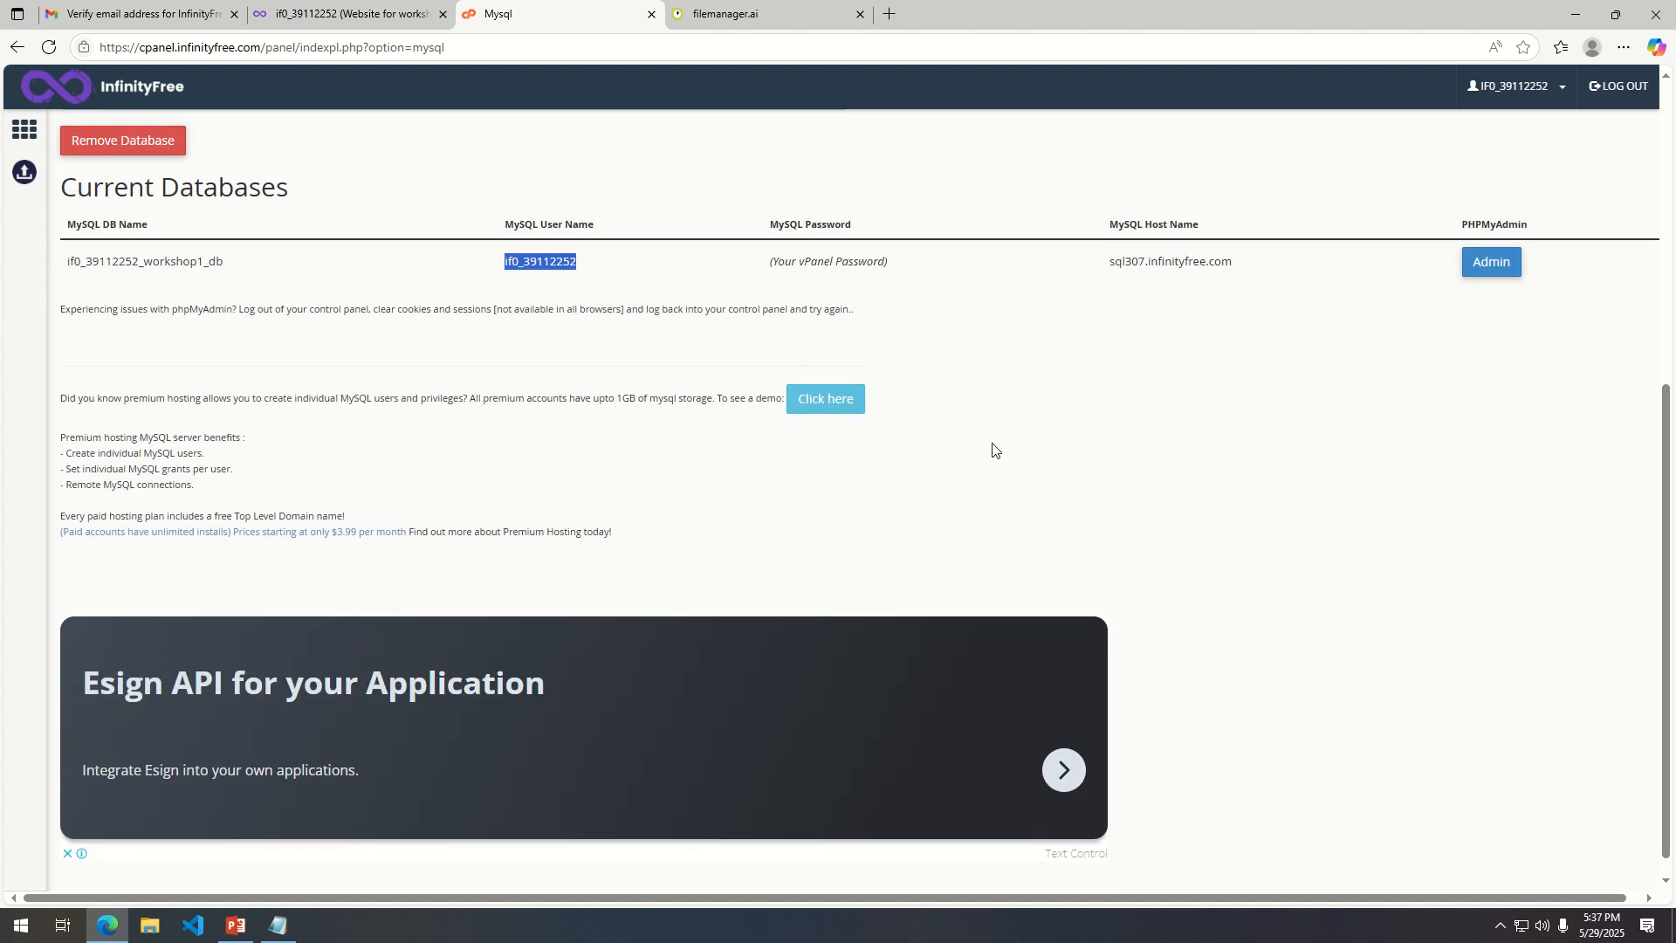
{"action": "scroll", "coordinate": [996, 452], "scroll_direction": "up", "scroll_amount": 3}
{"action": "scroll", "coordinate": [600, 504], "scroll_direction": "up", "scroll_amount": 2}
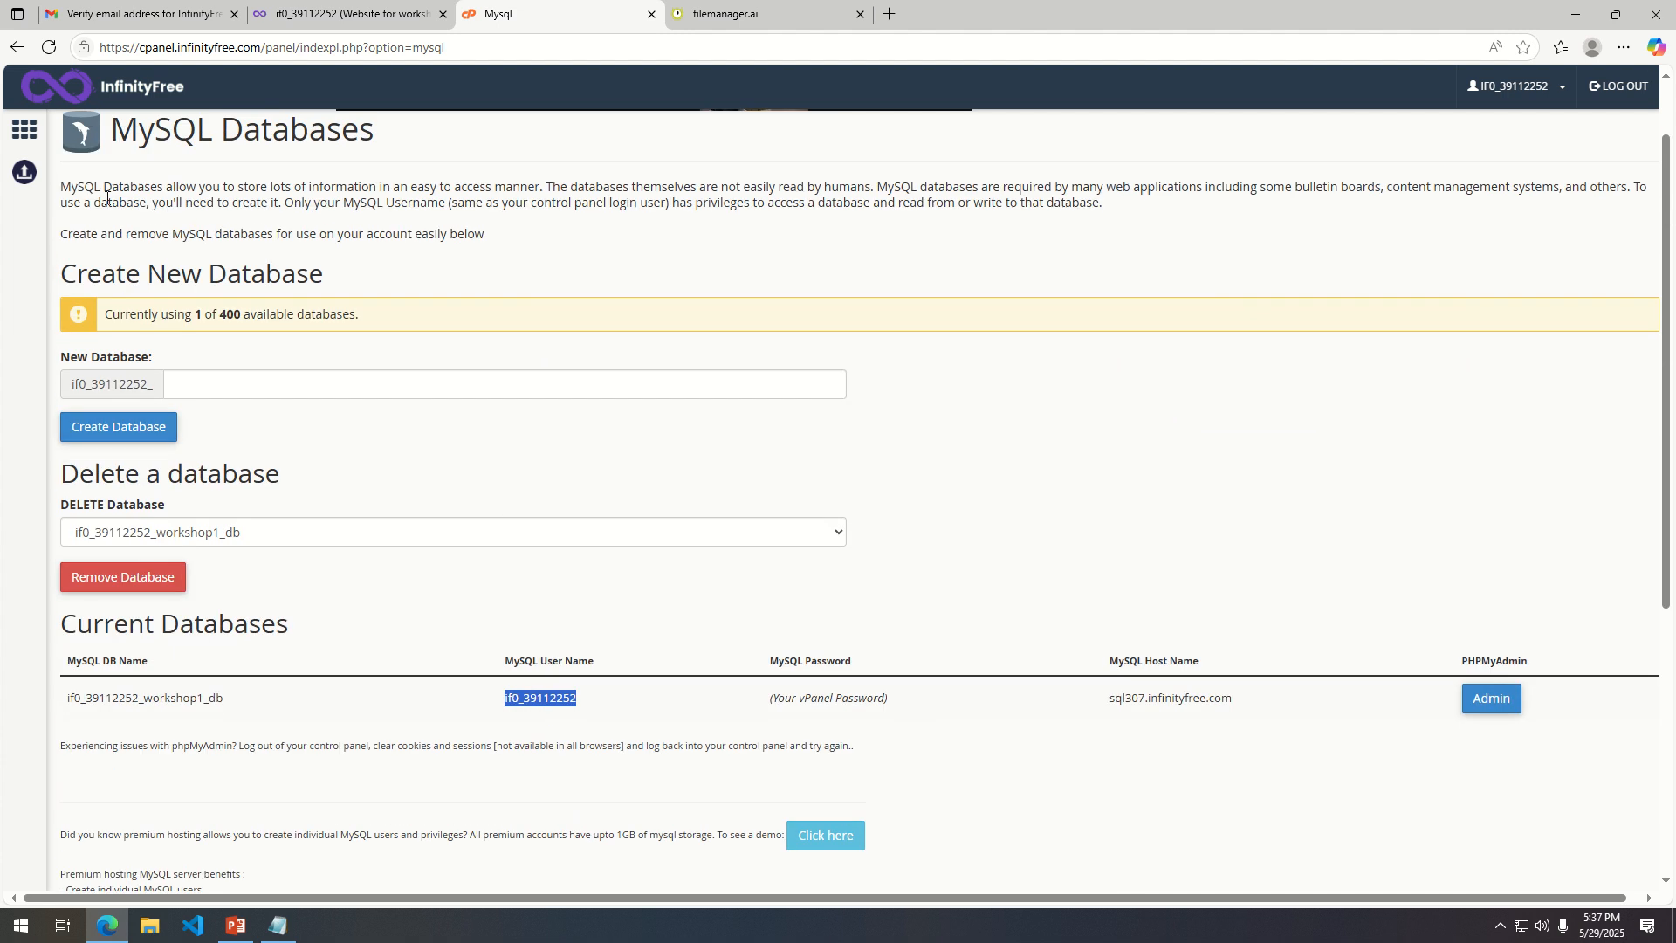
Return to the control panel's home page and review its Files, Databases, Domains and Email sections.
{"action": "left_click", "coordinate": [25, 132]}
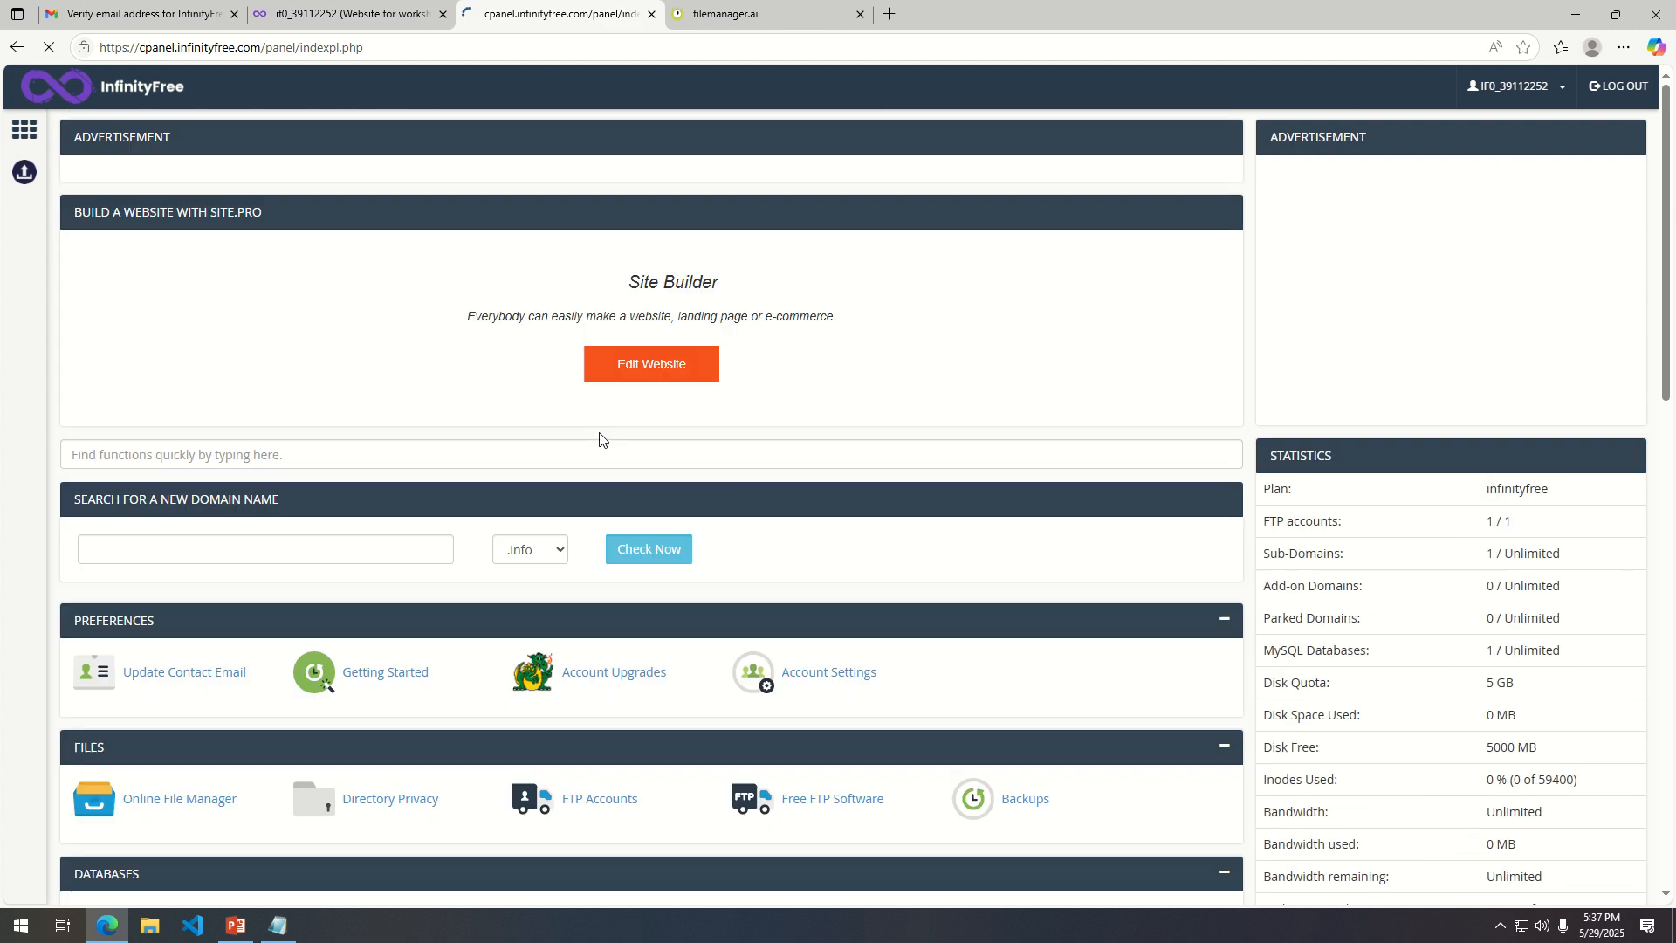
{"action": "scroll", "coordinate": [482, 655], "scroll_direction": "down", "scroll_amount": 2}
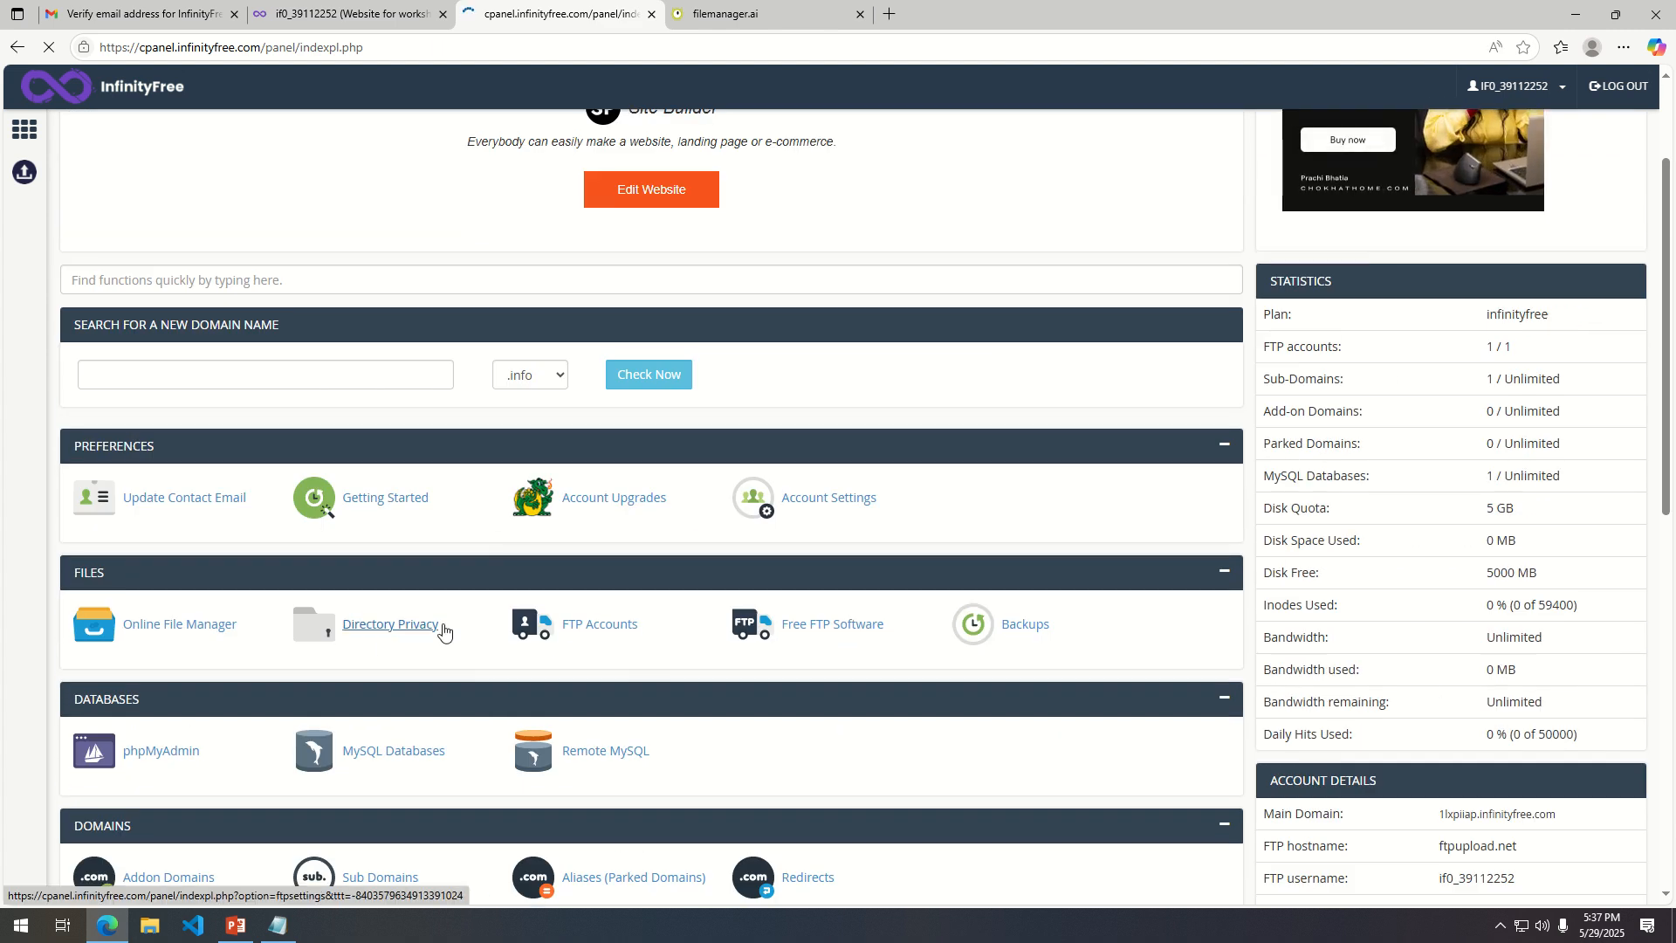
{"action": "scroll", "coordinate": [441, 722], "scroll_direction": "down", "scroll_amount": 2}
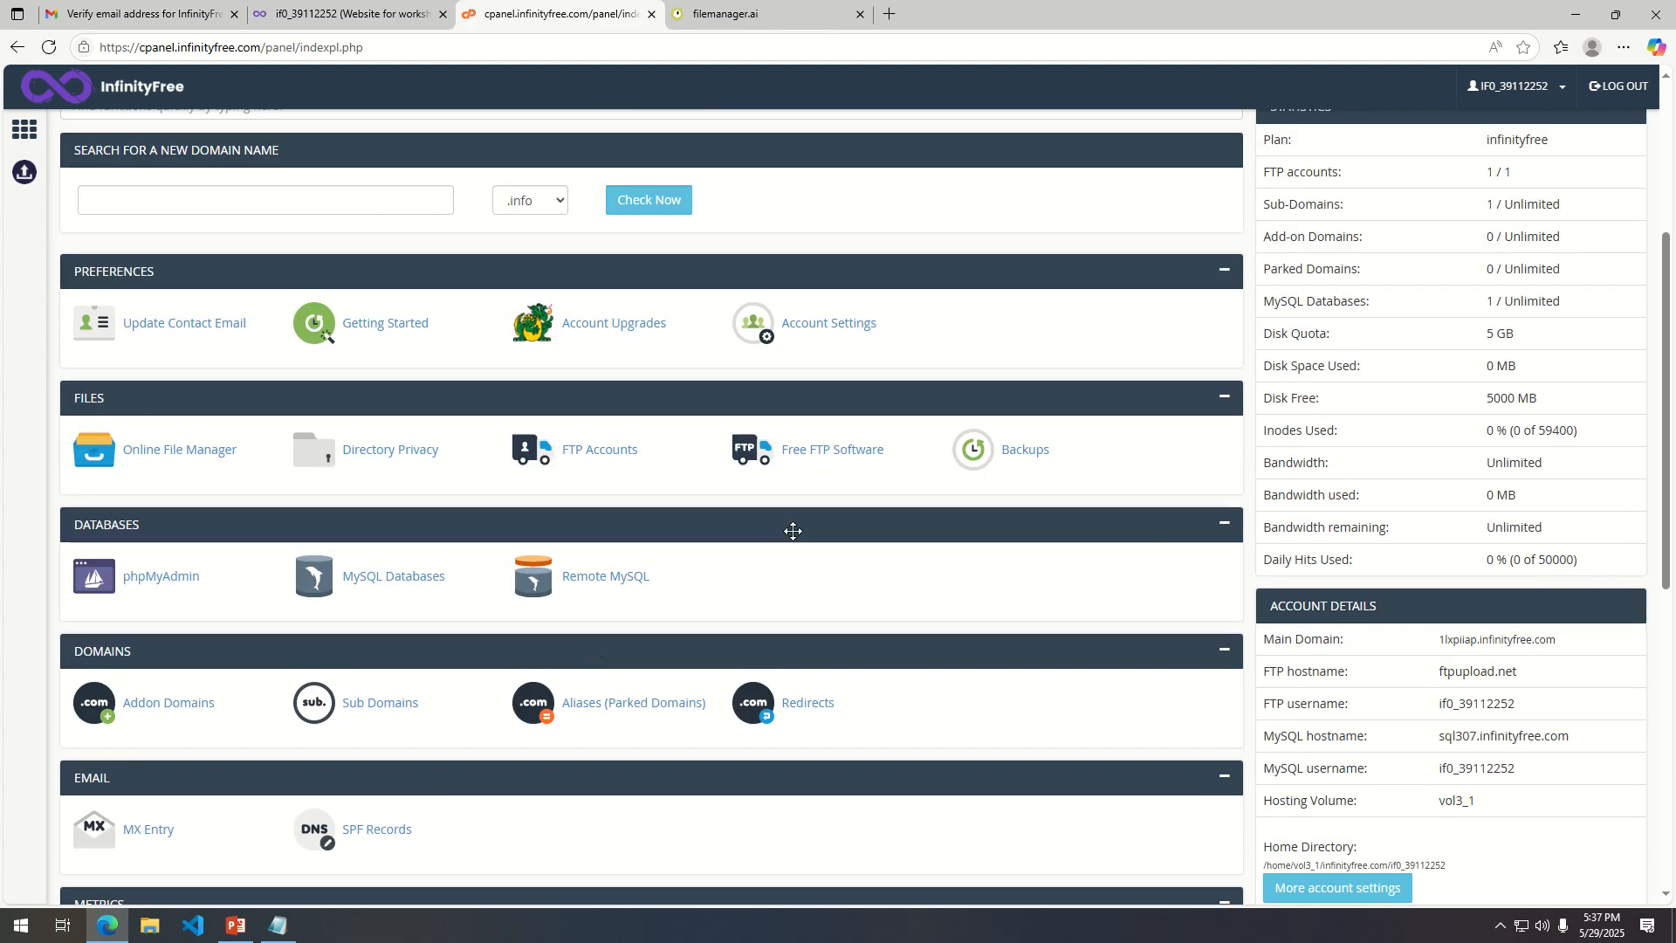
{"action": "scroll", "coordinate": [542, 690], "scroll_direction": "down", "scroll_amount": 2}
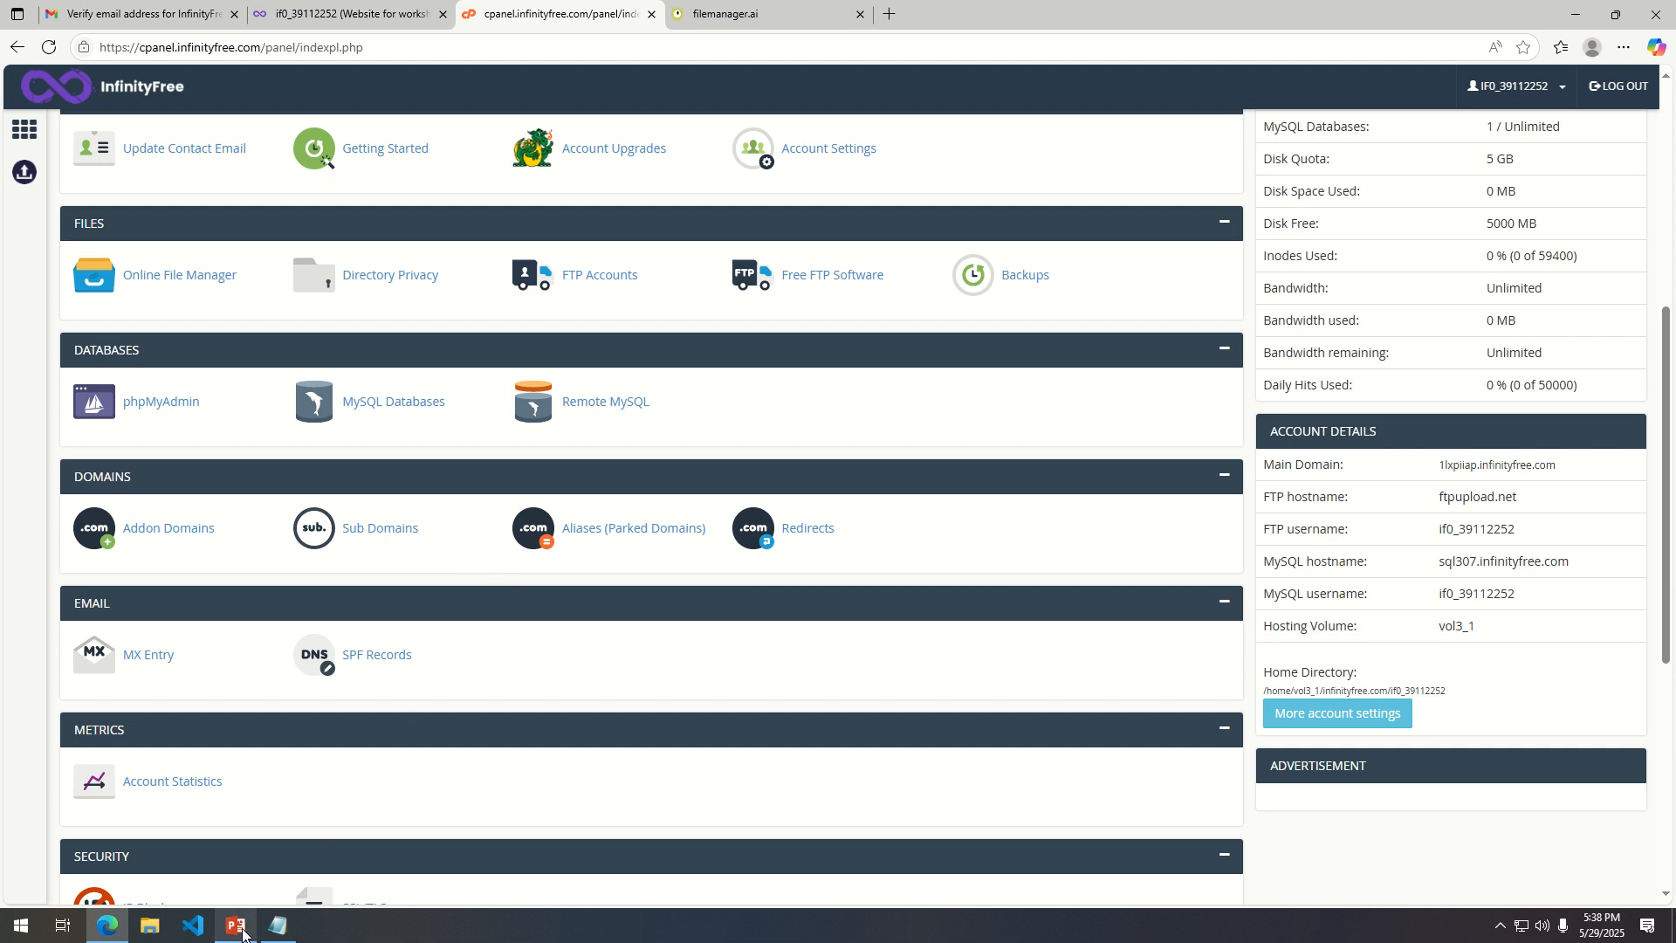
Open the Subdomains page and try to create the subdomain school.kesug.com, returning to the form after the attempt.
{"action": "left_click", "coordinate": [362, 528]}
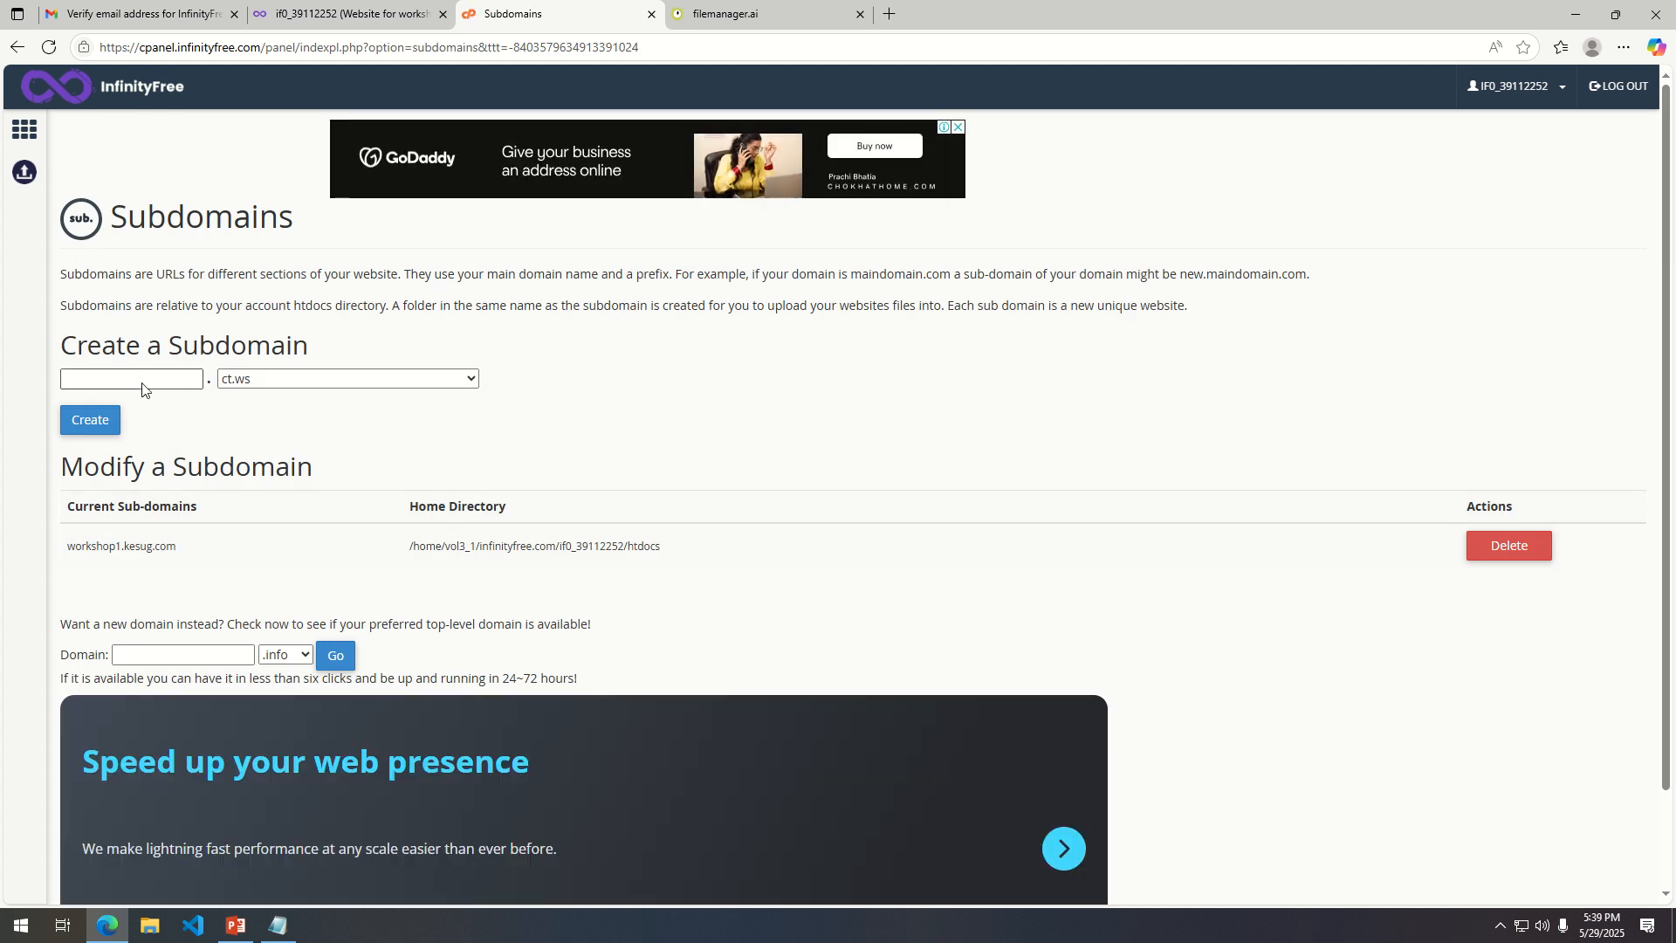
{"action": "left_click", "coordinate": [143, 382]}
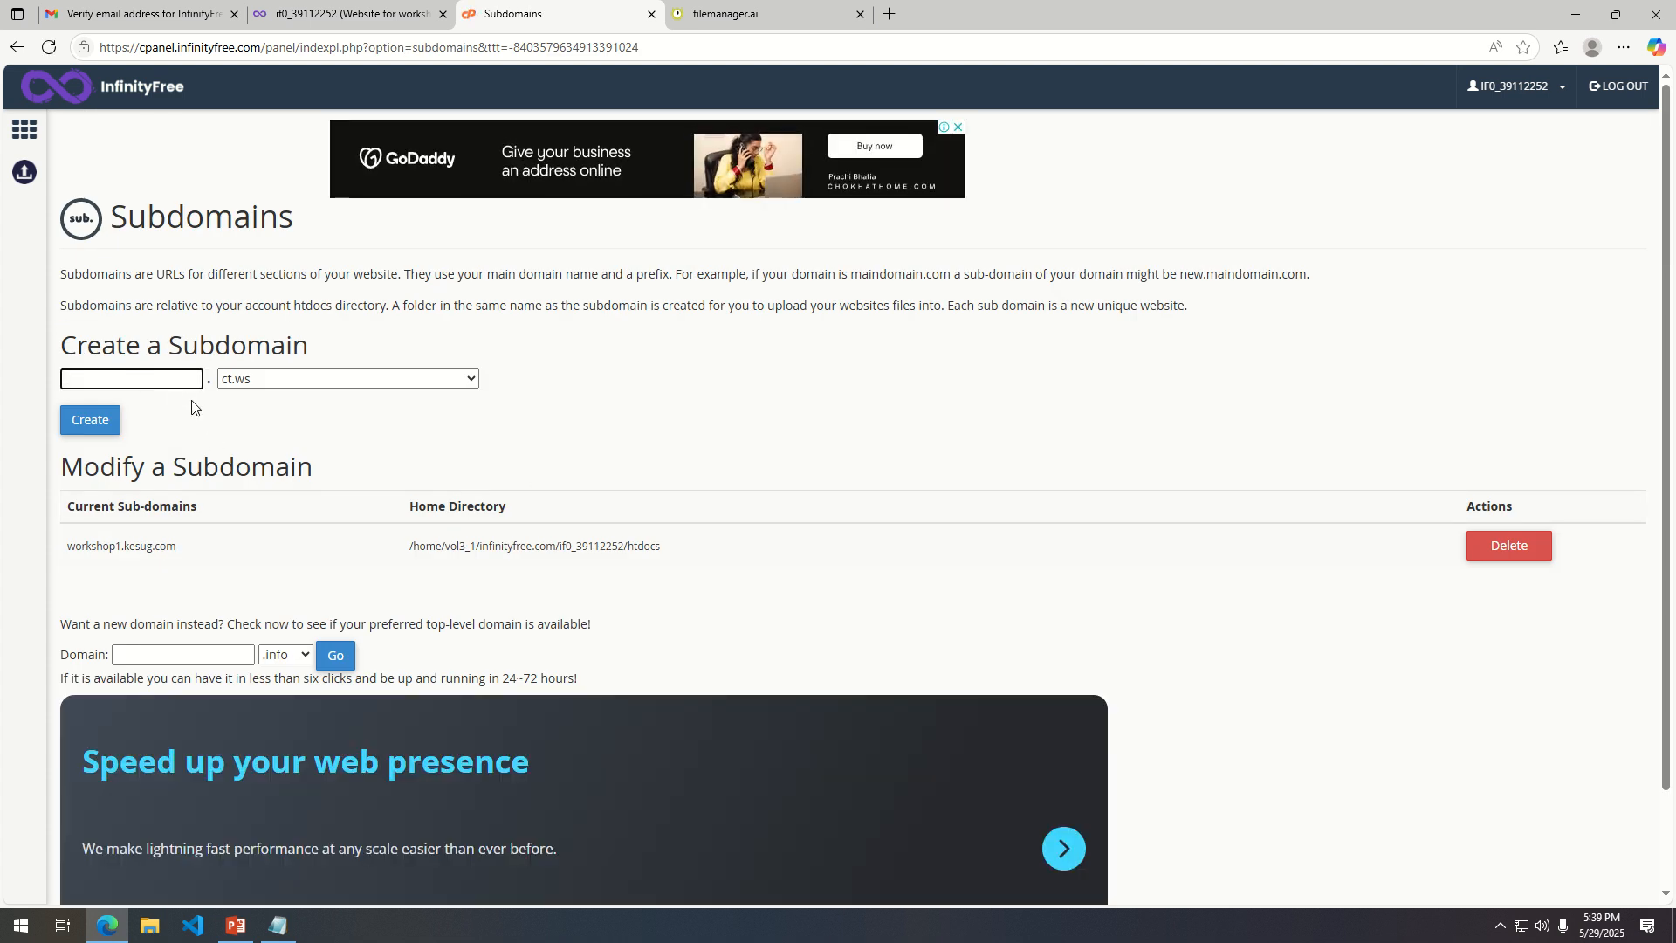
{"action": "type", "text": "school"}
{"action": "left_click", "coordinate": [390, 381]}
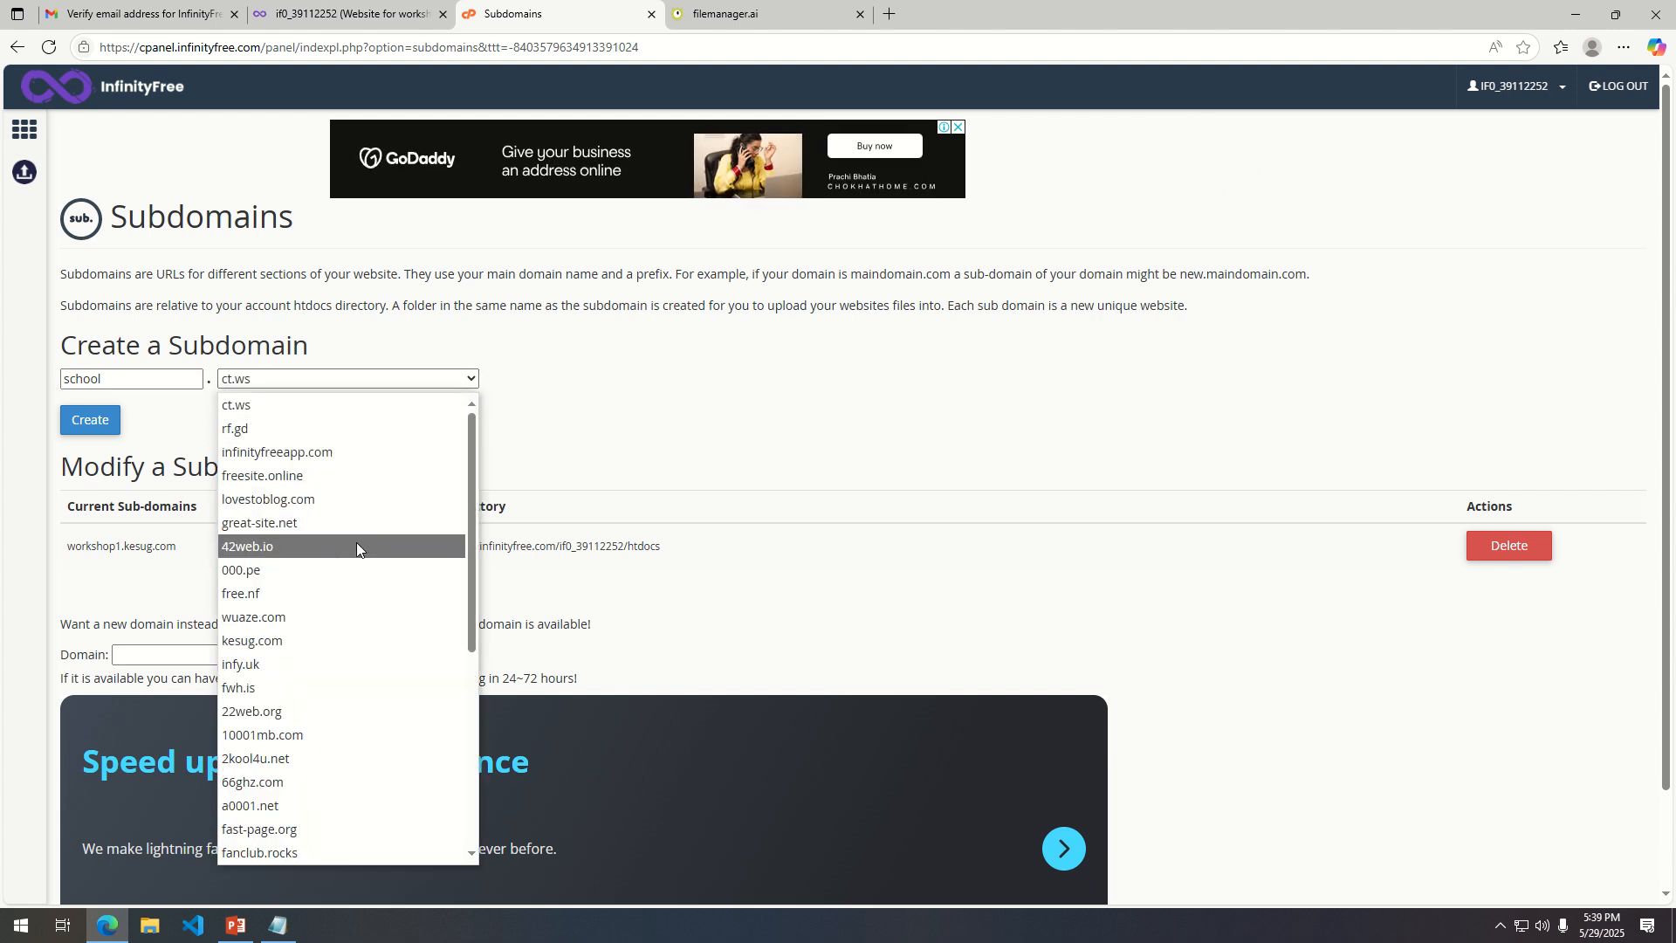
{"action": "left_click", "coordinate": [345, 645]}
{"action": "left_click", "coordinate": [94, 423]}
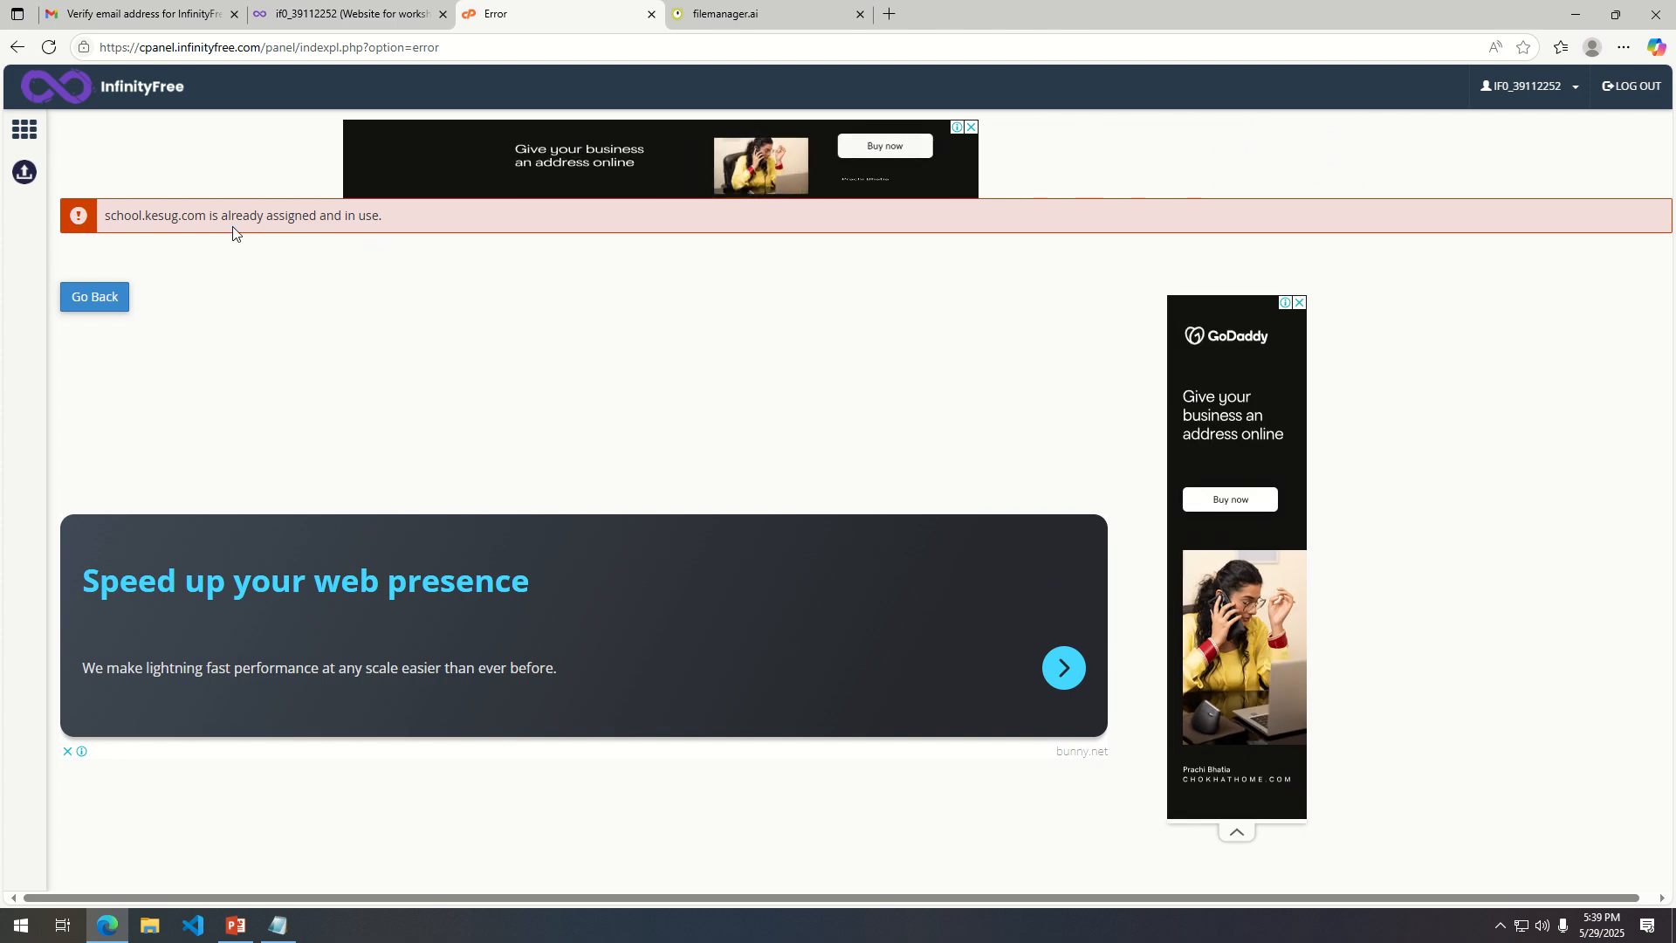
{"action": "left_click", "coordinate": [124, 295]}
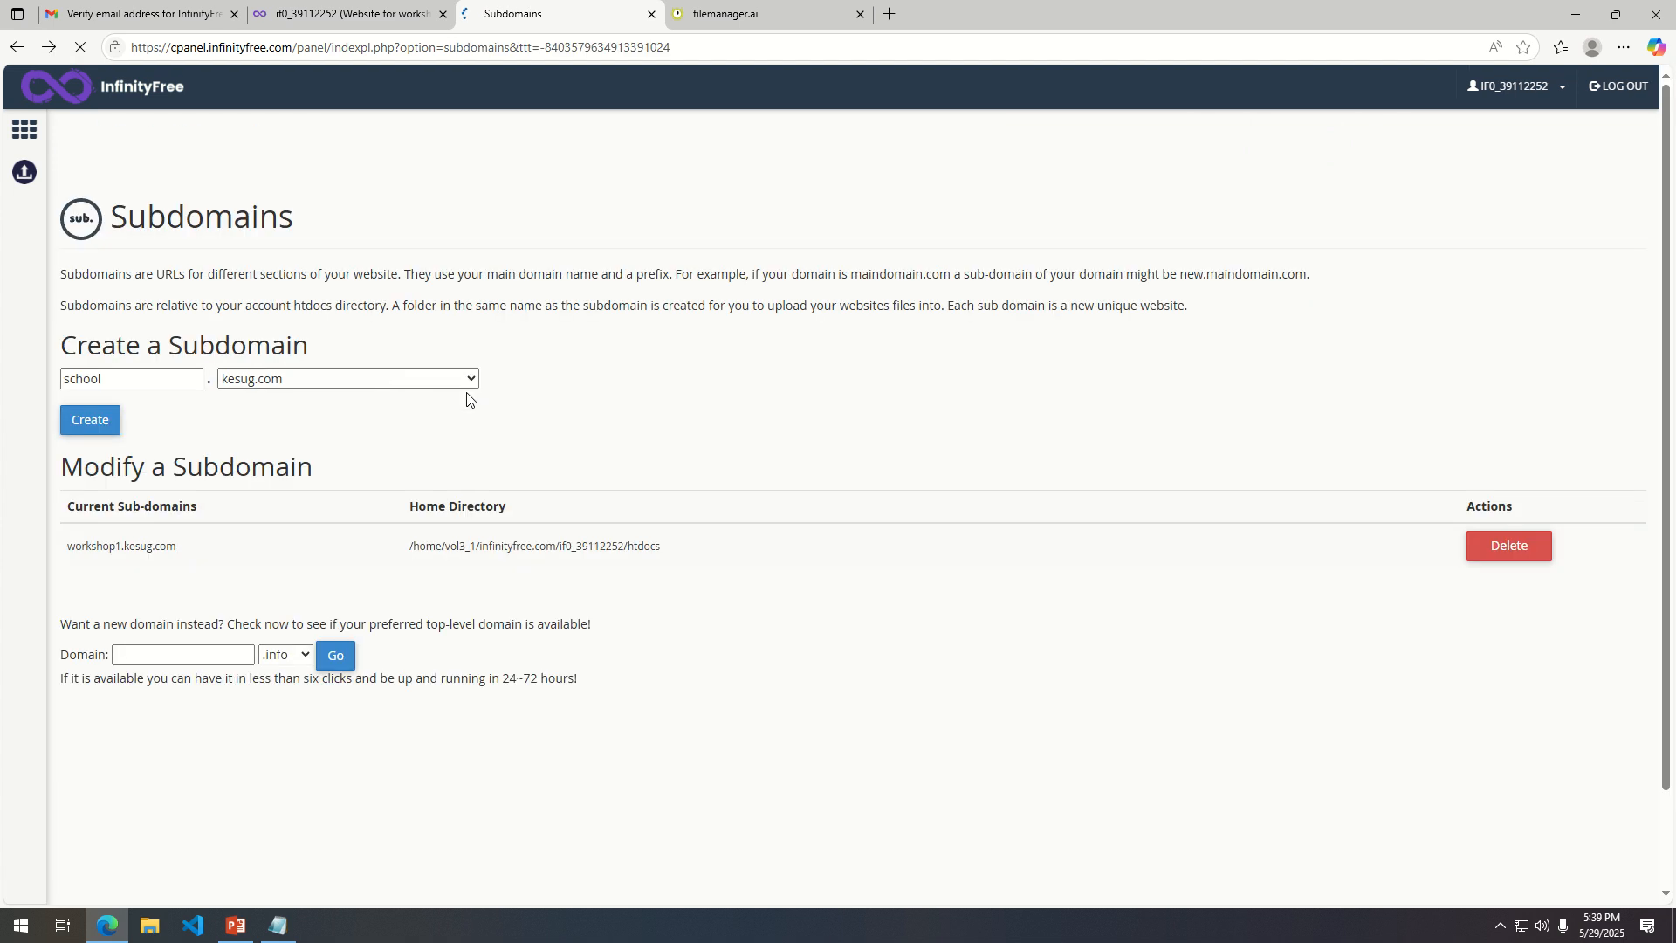
Replace the subdomain prefix with teraatech and create the subdomain under kesug.com.
{"action": "left_click_drag", "start_coordinate": [175, 379], "coordinate": [43, 362]}
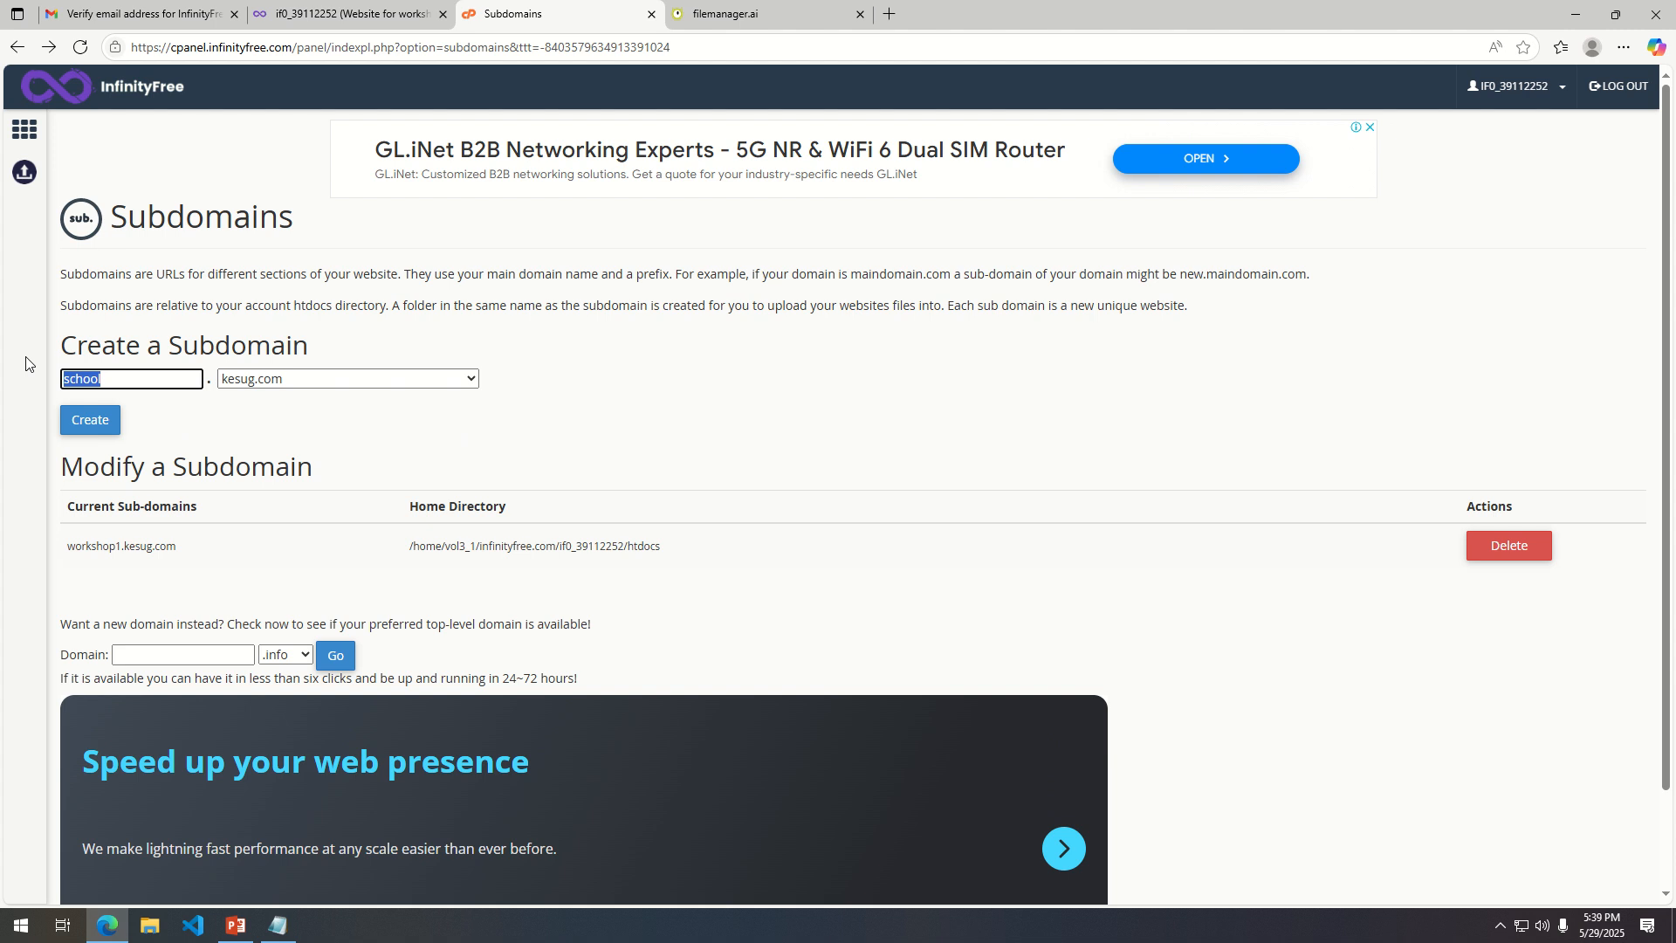
{"action": "type", "text": "guni"}
{"action": "key", "text": "BackSpace"}
{"action": "key", "text": "BackSpace"}
{"action": "key", "text": "BackSpace"}
{"action": "key", "text": "BackSpace"}
{"action": "type", "text": "teraatec"}
{"action": "left_click", "coordinate": [93, 423]}
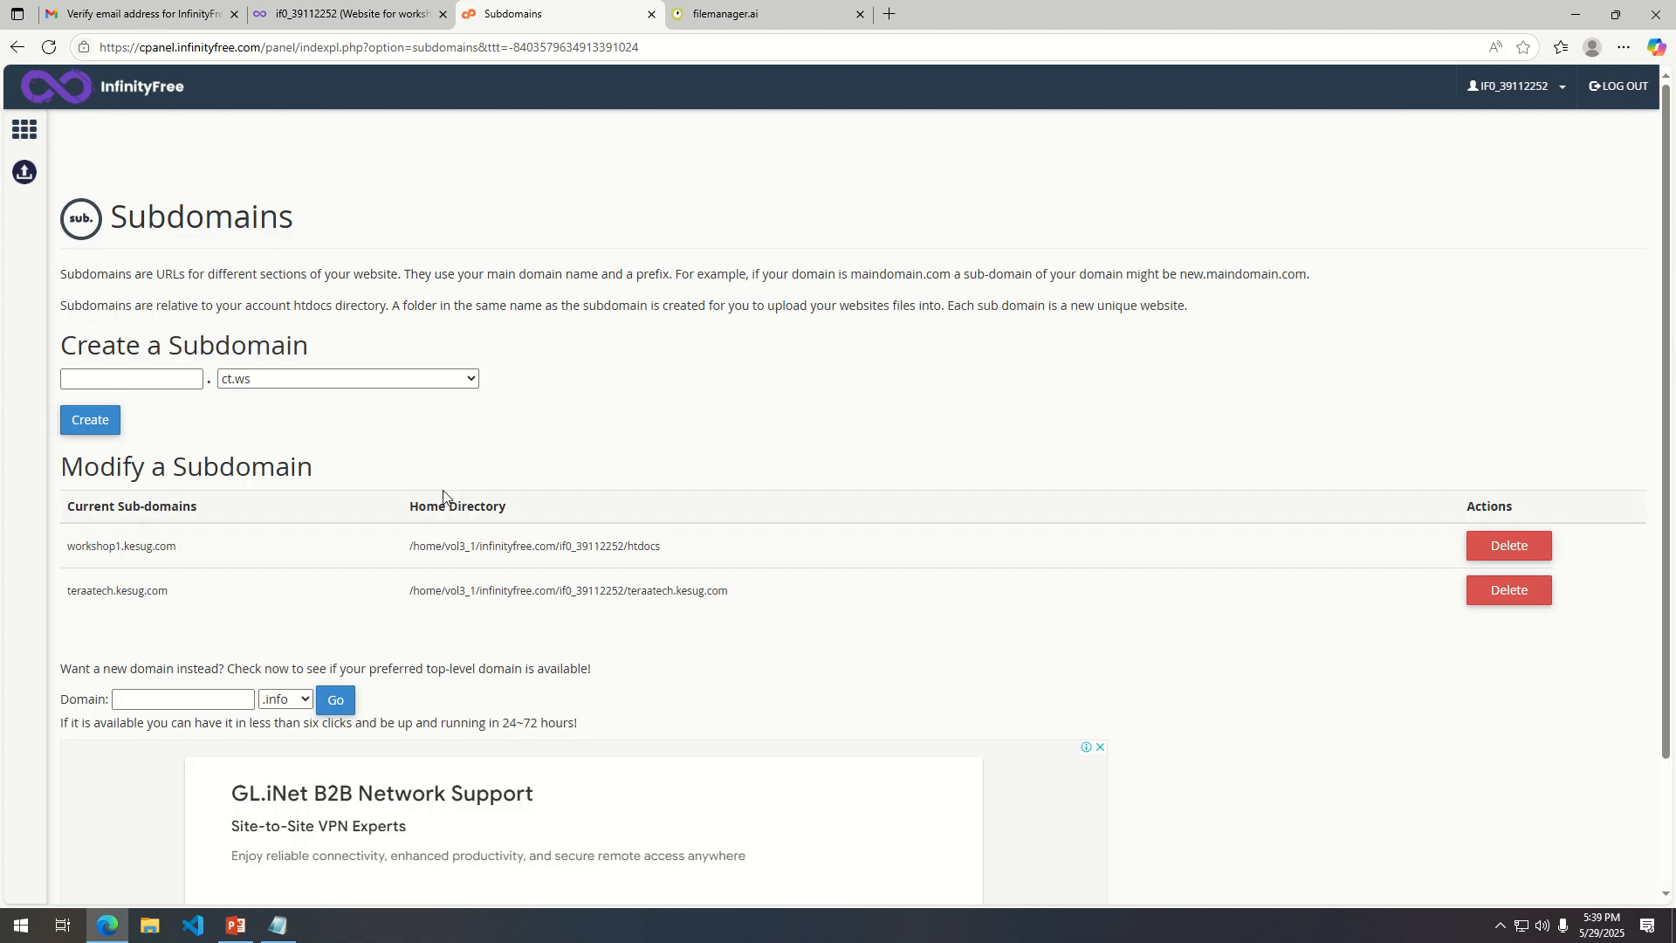
{"action": "left_click", "coordinate": [123, 379]}
Open the Softaculous Apps Installer from the control panel's Software section and browse its Top Scripts.
{"action": "left_click", "coordinate": [24, 130]}
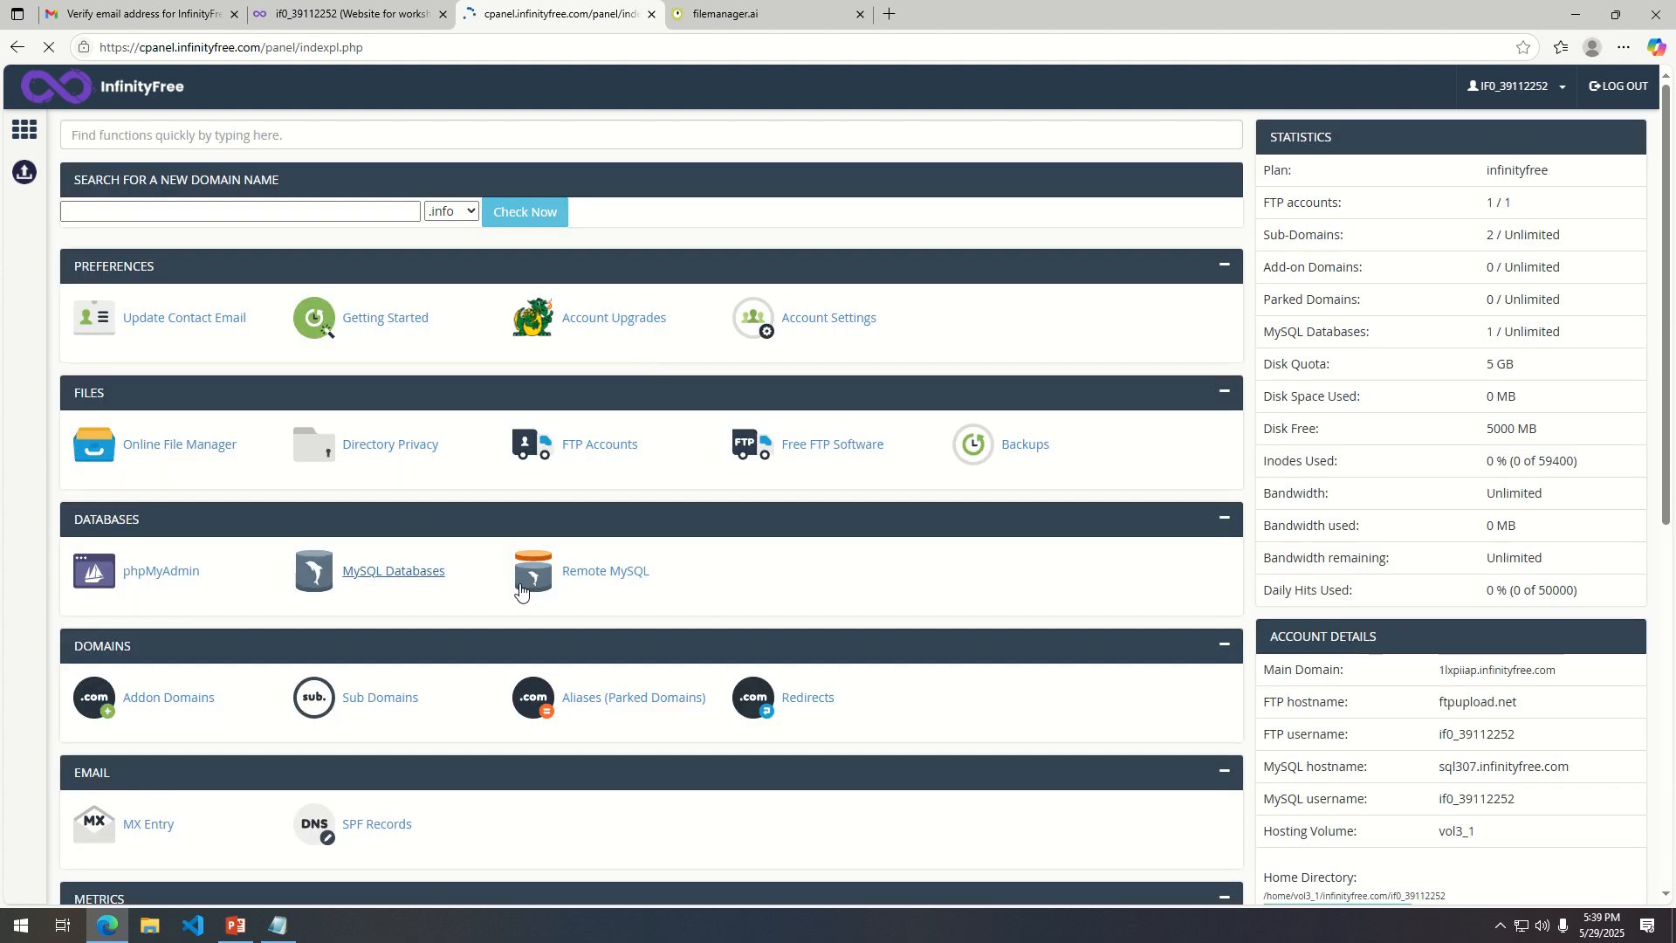
{"action": "scroll", "coordinate": [584, 592], "scroll_direction": "down", "scroll_amount": 2}
{"action": "scroll", "coordinate": [618, 611], "scroll_direction": "down", "scroll_amount": 1}
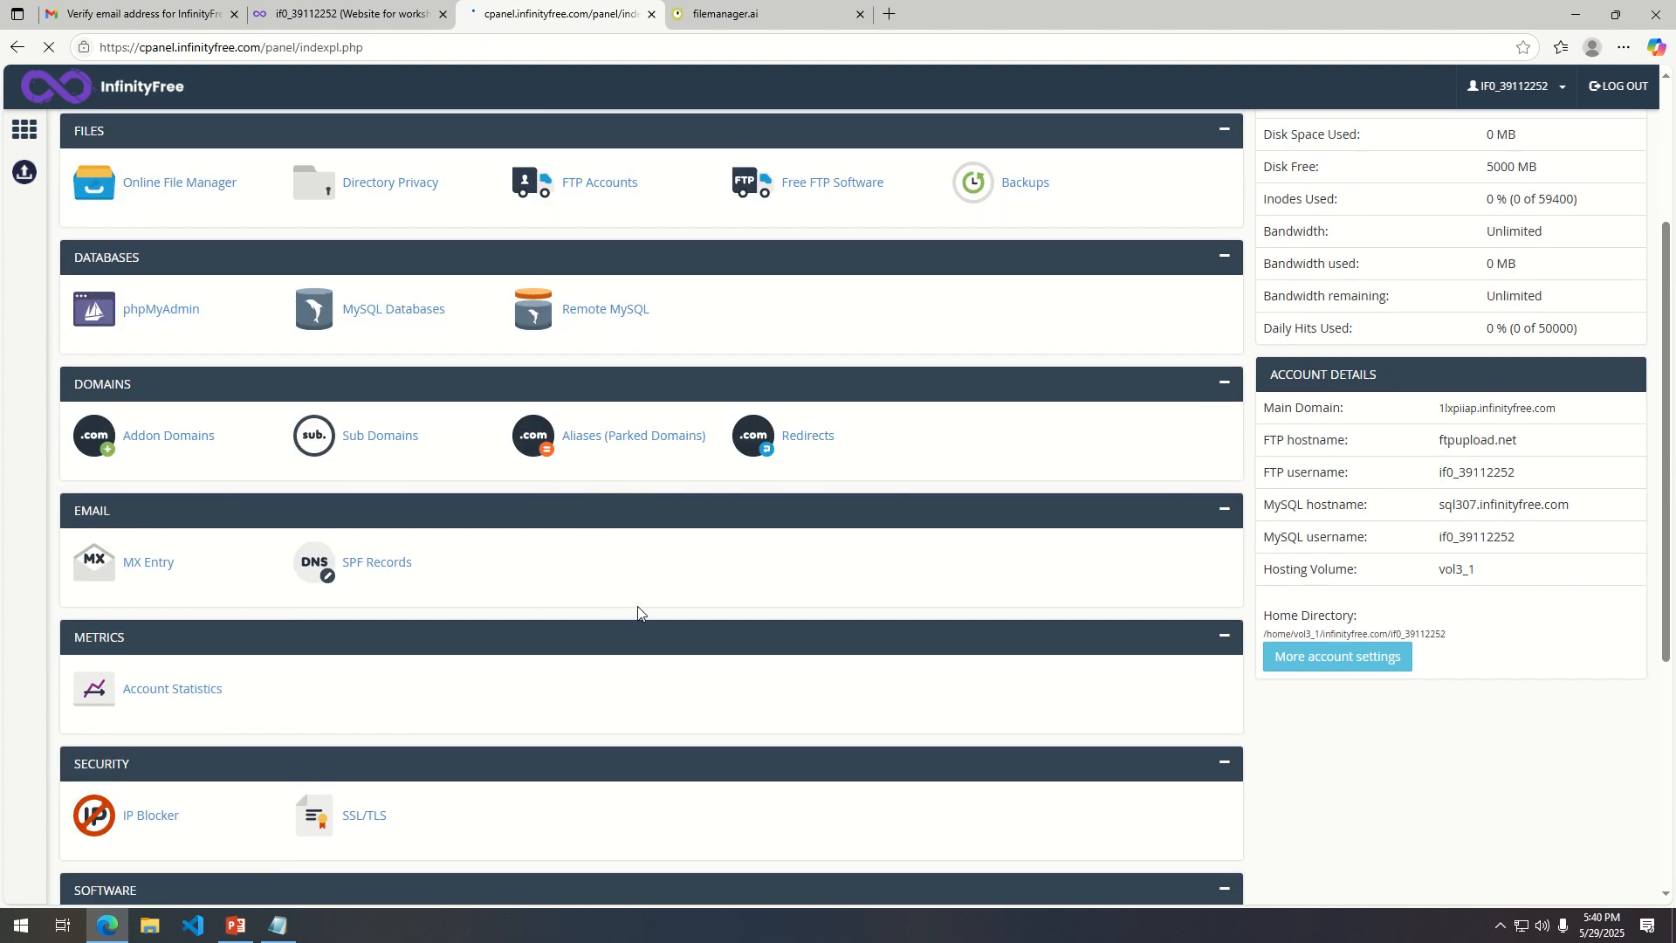
{"action": "scroll", "coordinate": [728, 576], "scroll_direction": "down", "scroll_amount": 2}
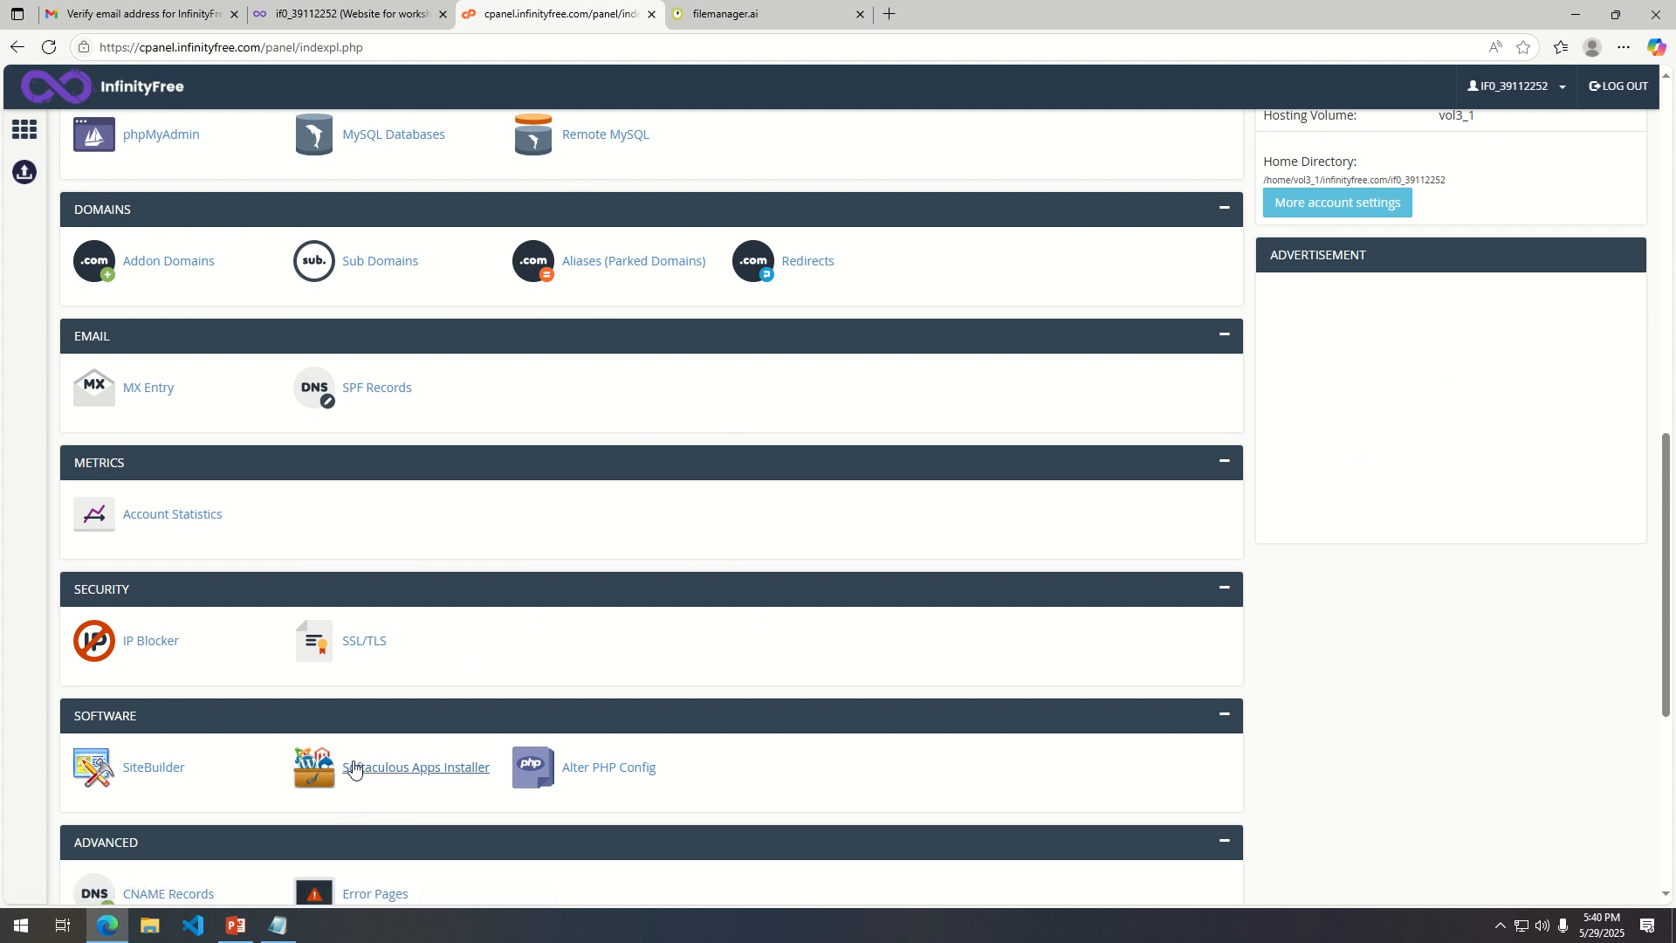
{"action": "left_click", "coordinate": [425, 776]}
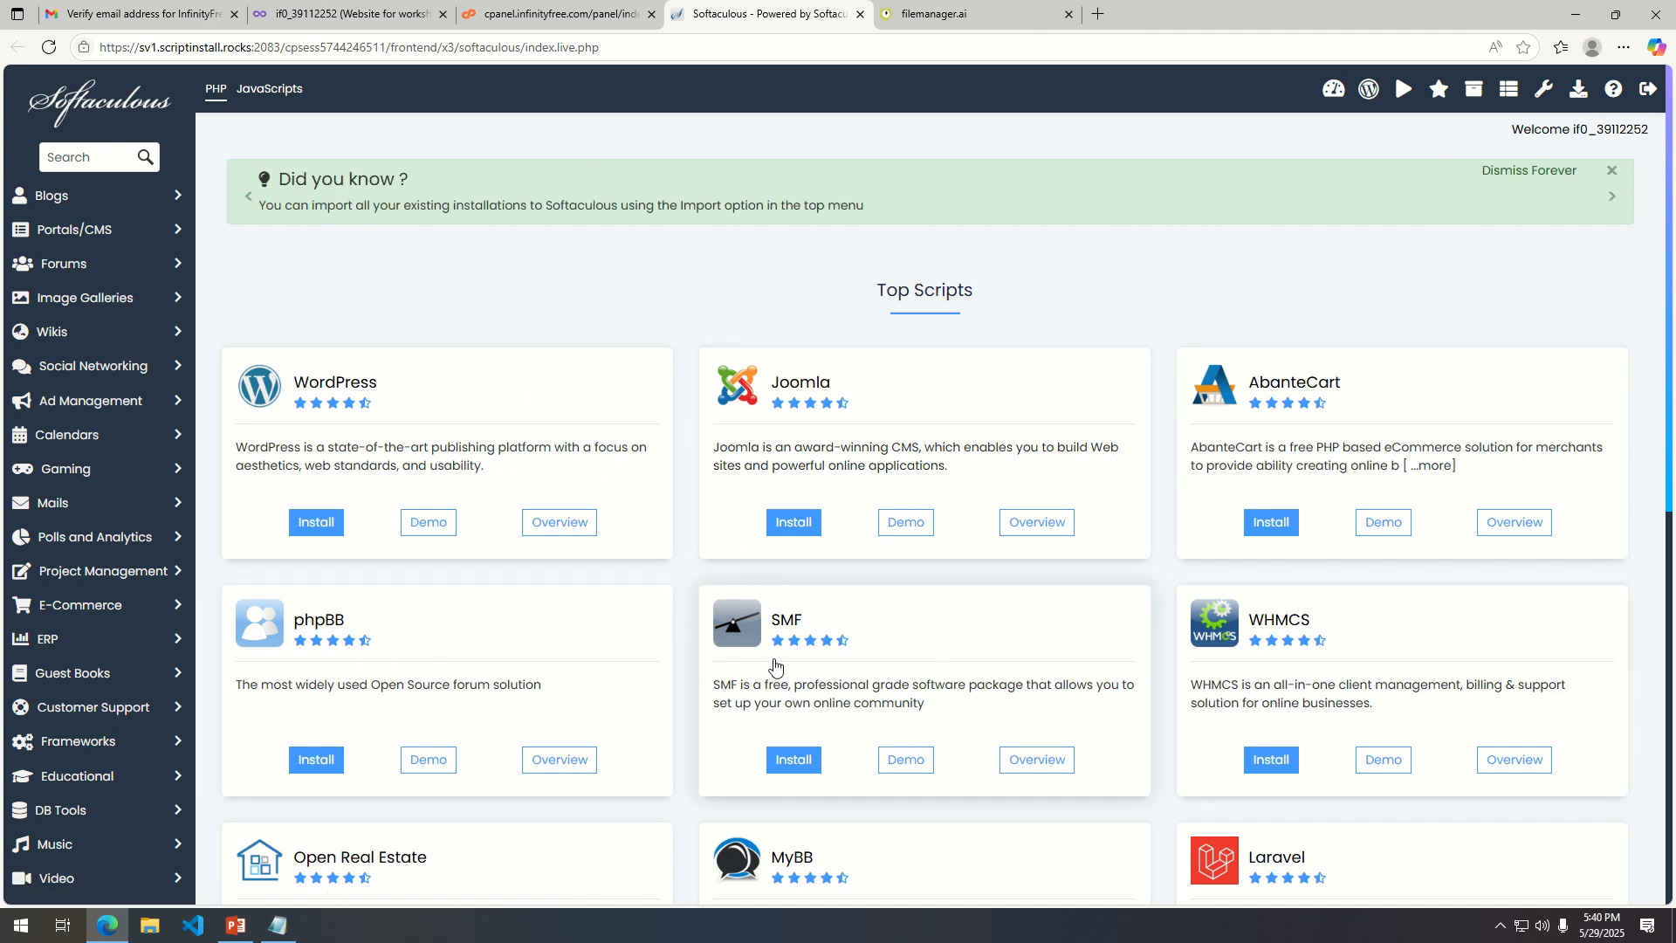
{"action": "scroll", "coordinate": [647, 758], "scroll_direction": "down", "scroll_amount": 3}
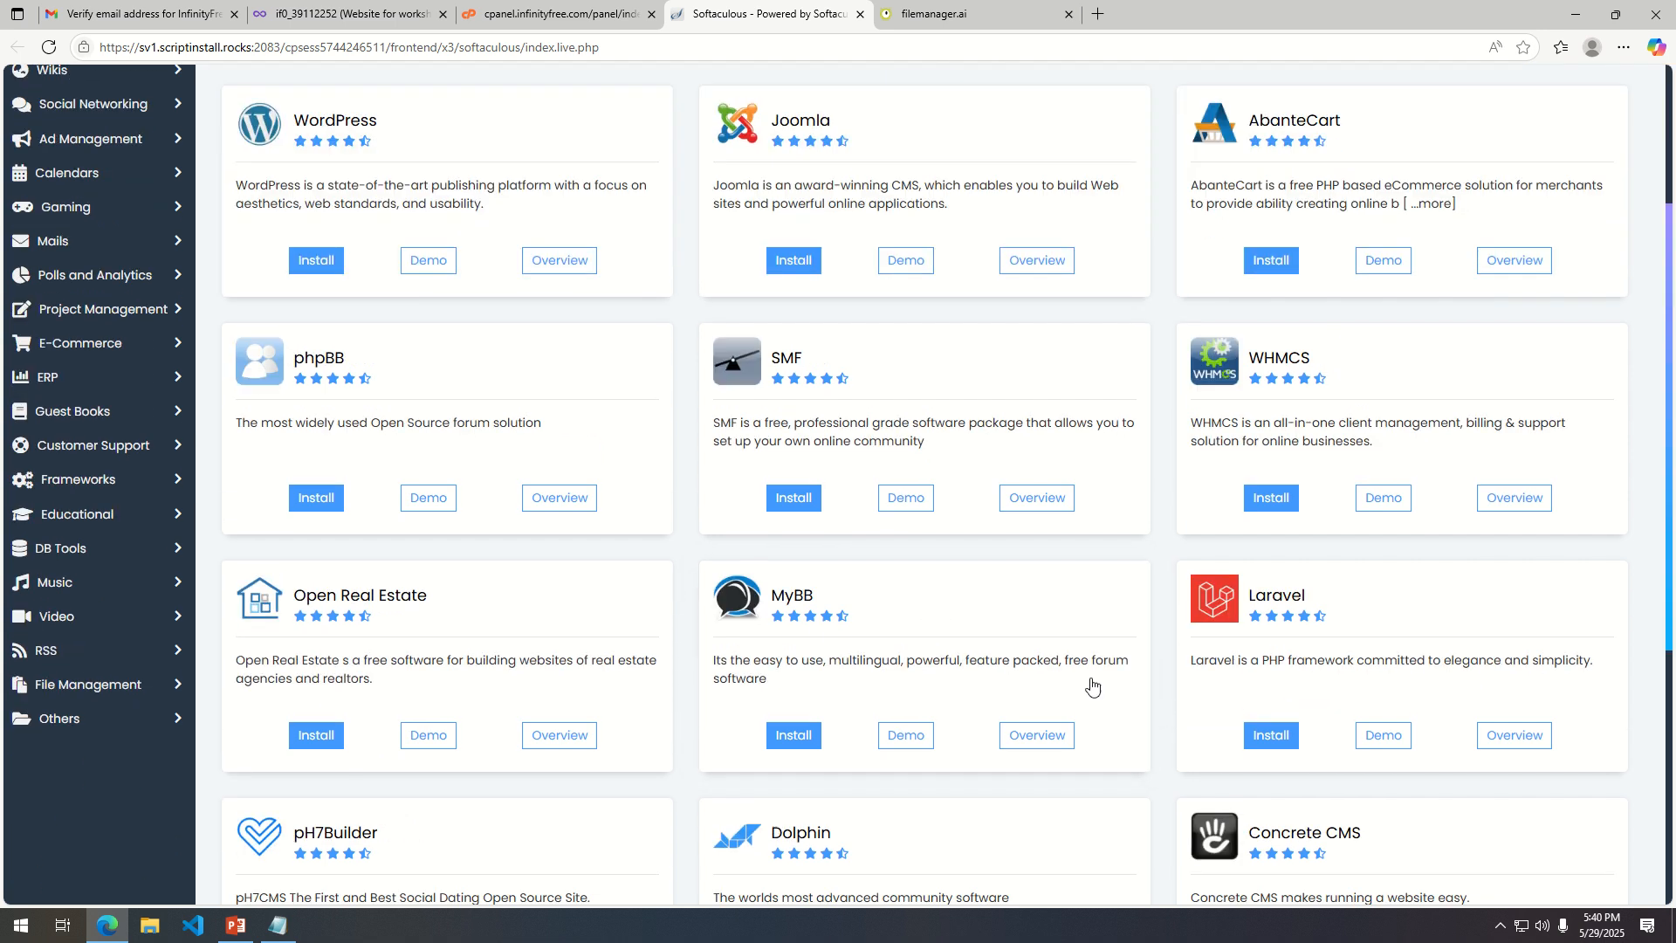
{"action": "scroll", "coordinate": [917, 703], "scroll_direction": "up", "scroll_amount": 3}
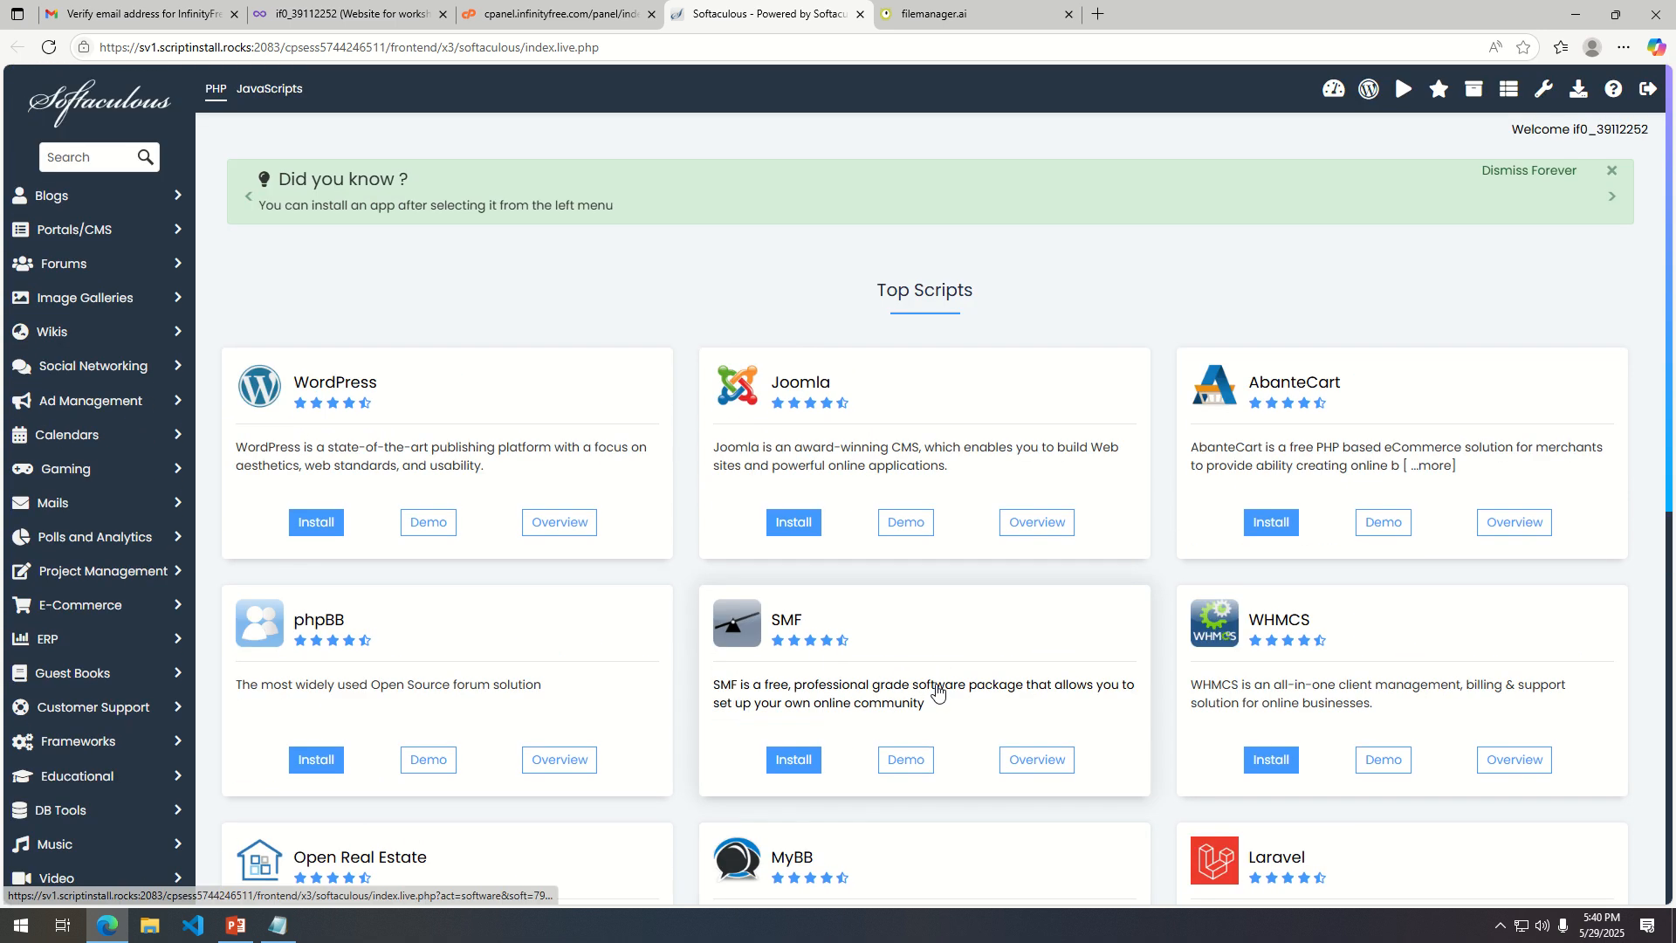